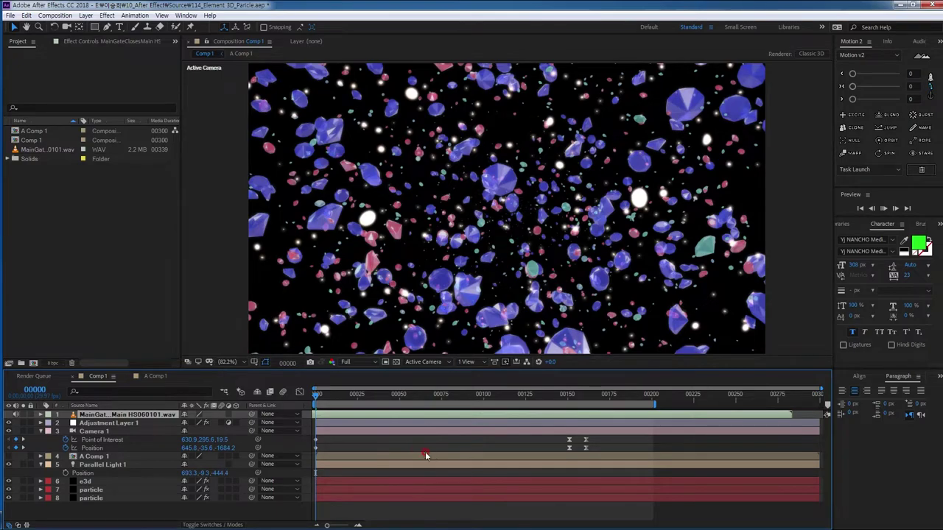
- Play back the finished diamond-particle M animation, view it maximized, then rewind to frame 0
key("space")
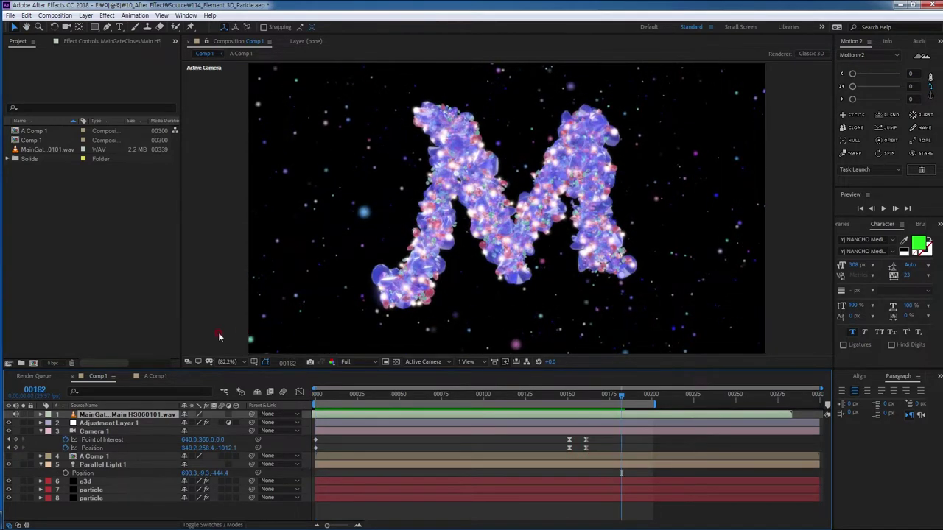
key("grave")
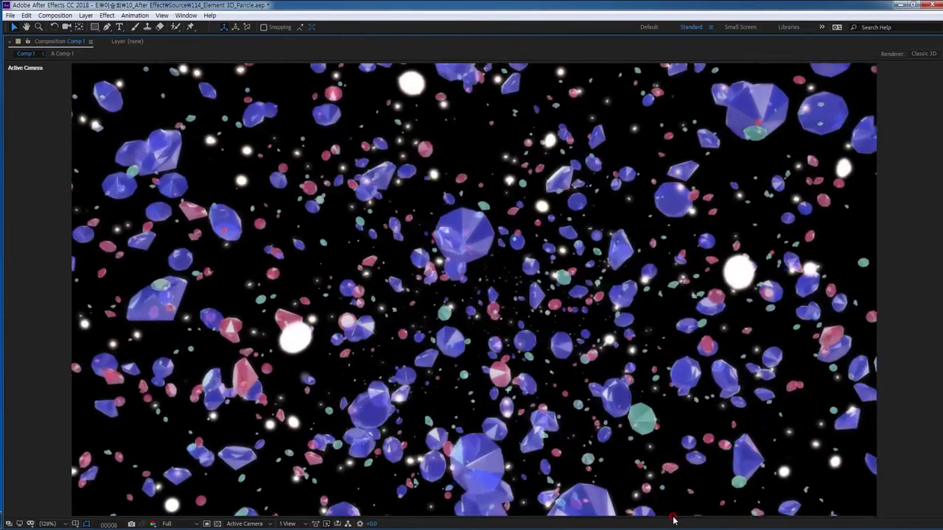
key("grave")
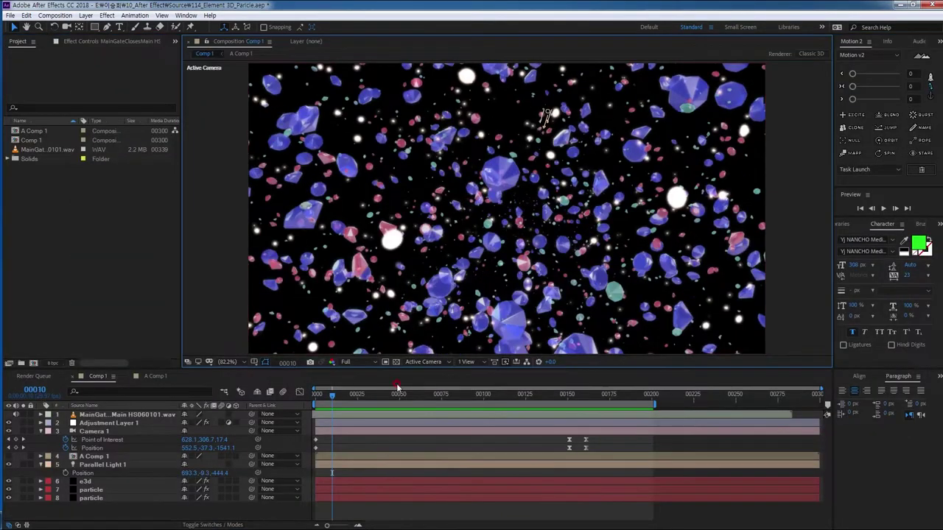
left_click_drag(332, 398, 316, 398)
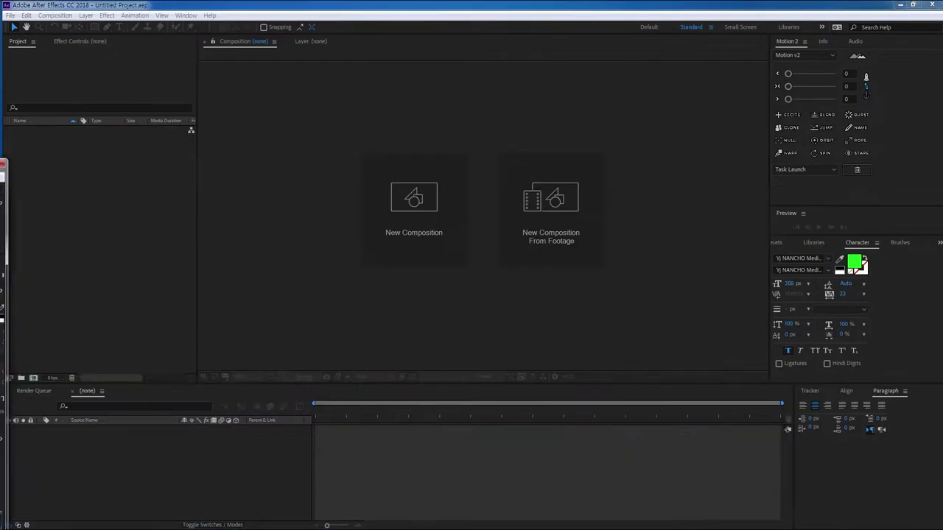
- Create Comp 1 at 1280×720, 29.97 fps, 300 frames, with a black background
left_click(56, 269)
left_click(34, 378)
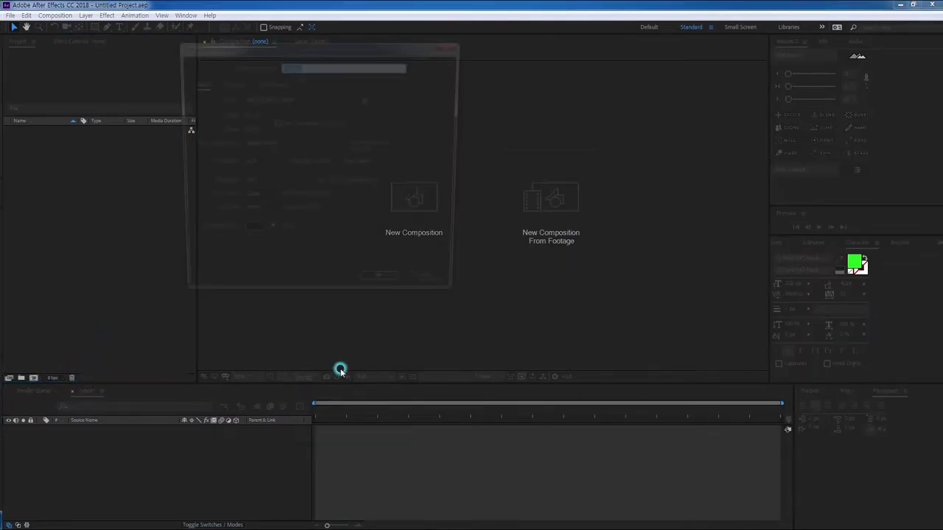
left_click(382, 293)
left_click(243, 116)
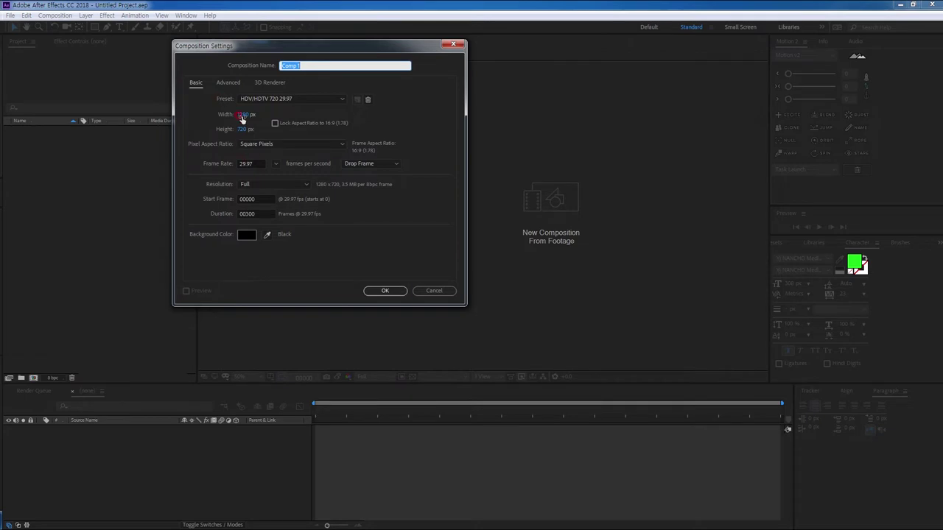
left_click(368, 291)
left_click(273, 234)
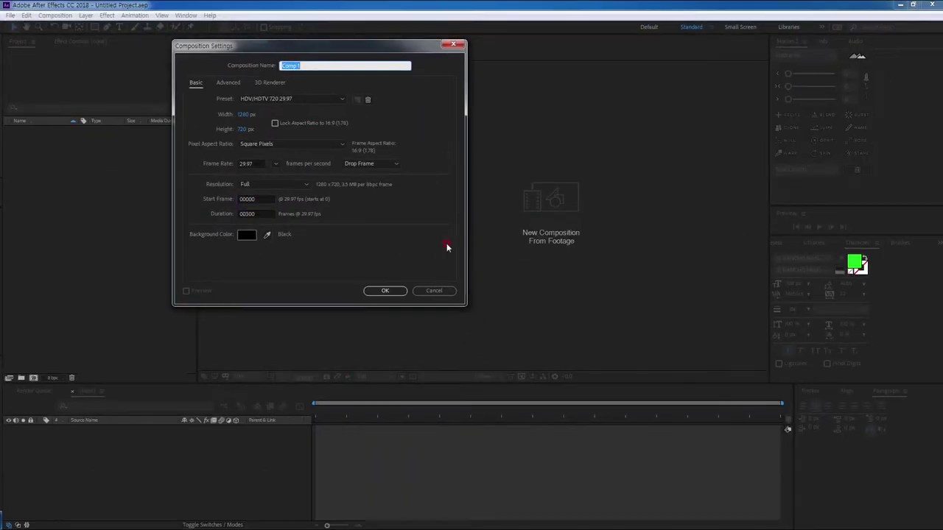
left_click(404, 290)
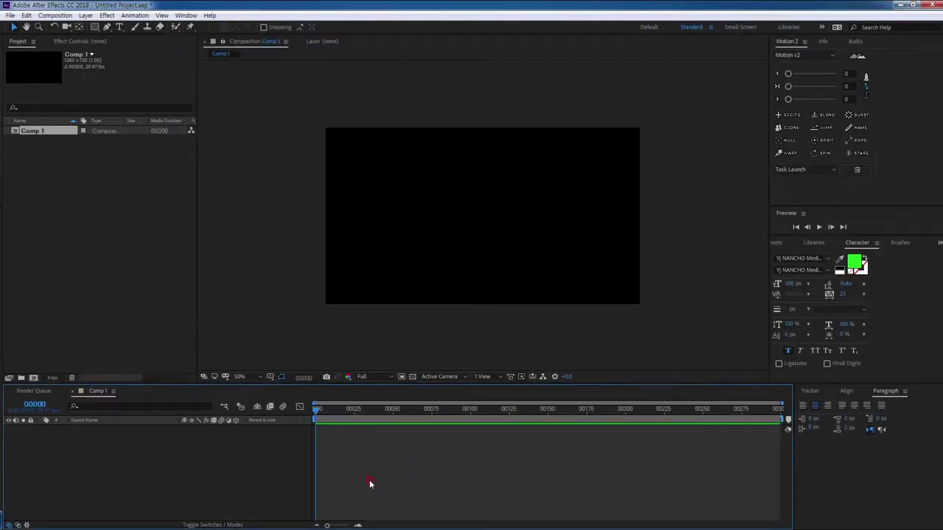
- Set the viewer magnification to Fit and pick the Type tool
left_click(241, 377)
left_click(251, 205)
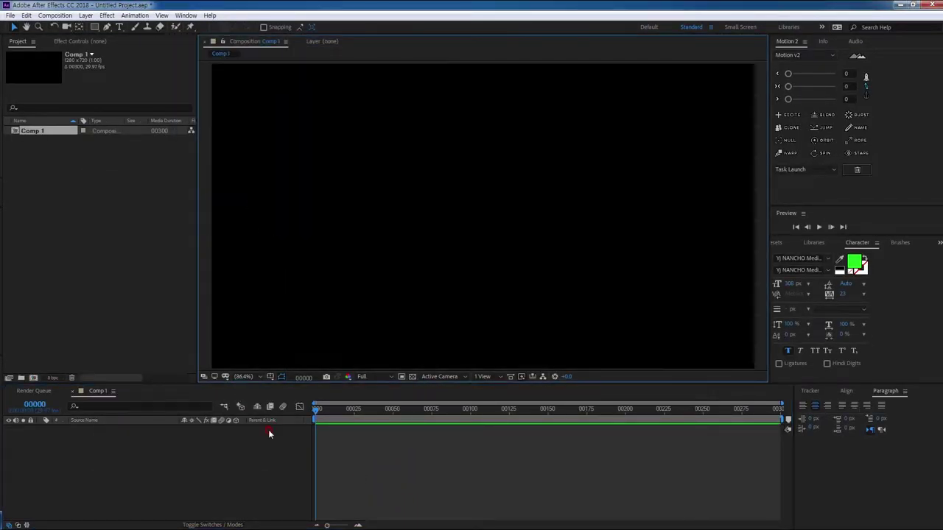
left_click(294, 448)
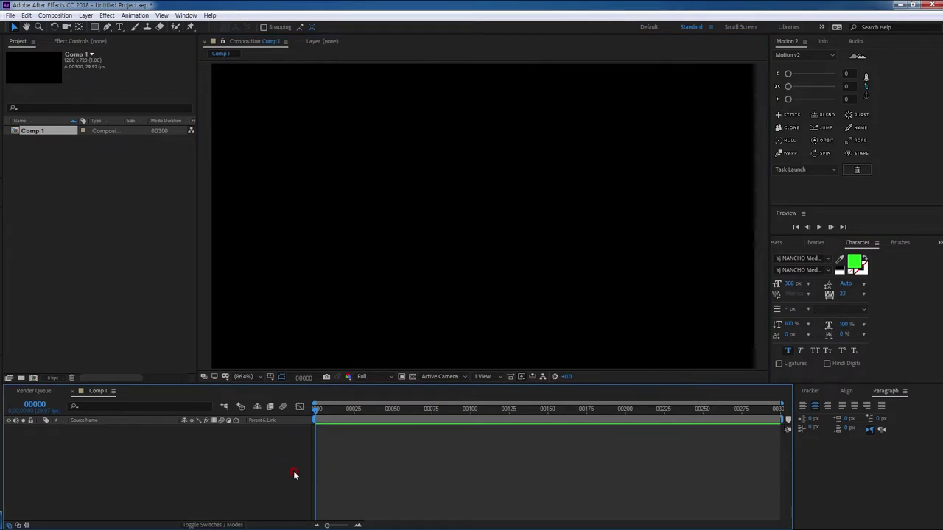
left_click(116, 28)
- Type the letter M and centre it horizontally and vertically with the Align panel
left_click(394, 232)
type("M")
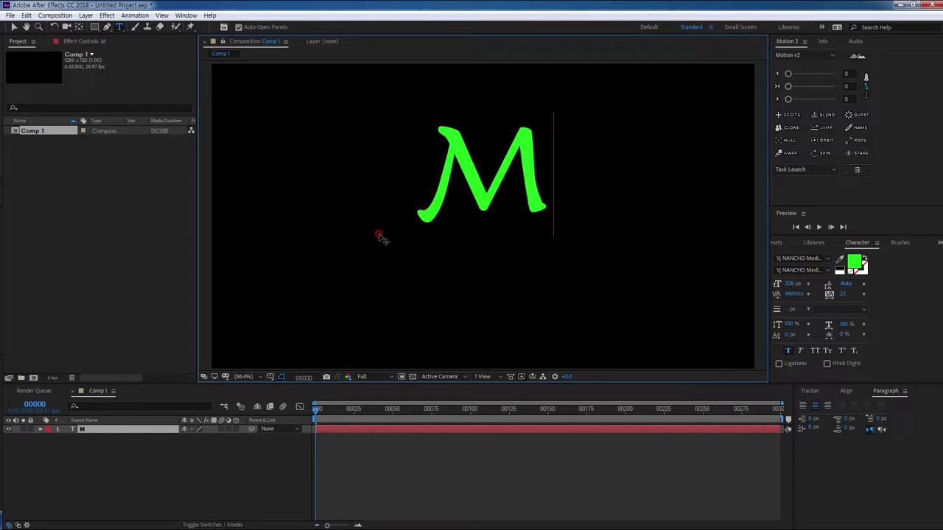
left_click(13, 27)
left_click_drag(474, 198, 481, 240)
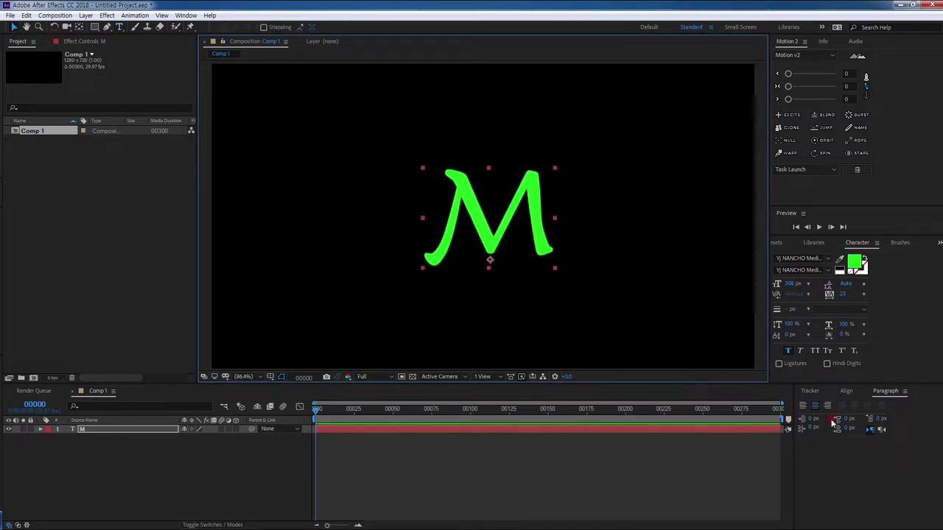
left_click(846, 391)
left_click(821, 417)
left_click(869, 416)
- Pre-compose the M layer into a composition named Text
left_click(176, 479)
left_click(94, 430)
right_click(95, 433)
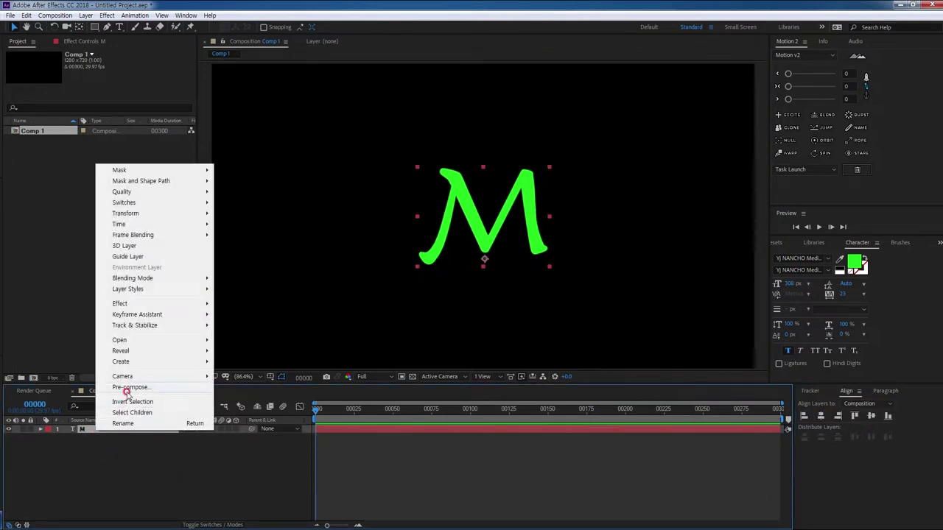
left_click(130, 386)
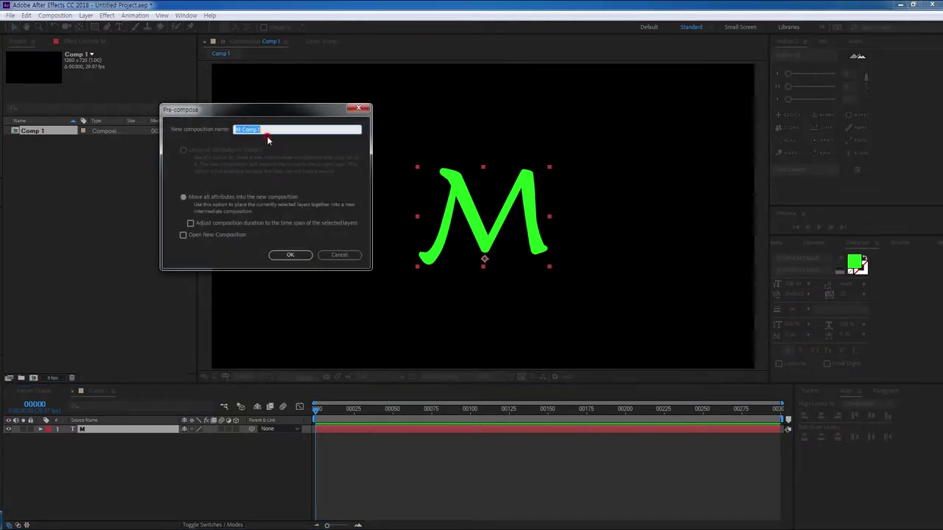
type("Text")
left_click(292, 255)
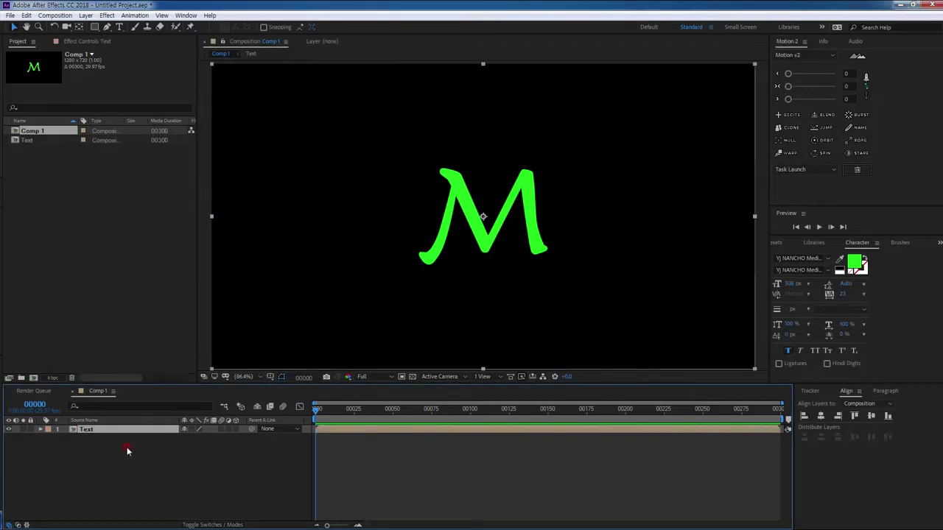
- Hide the Text layer and add a new solid named E3d
left_click(8, 429)
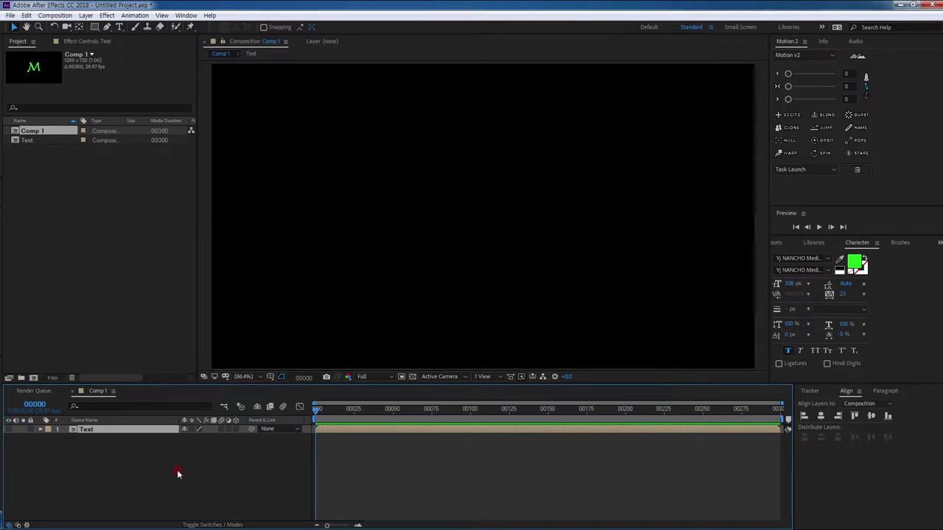
left_click(211, 482)
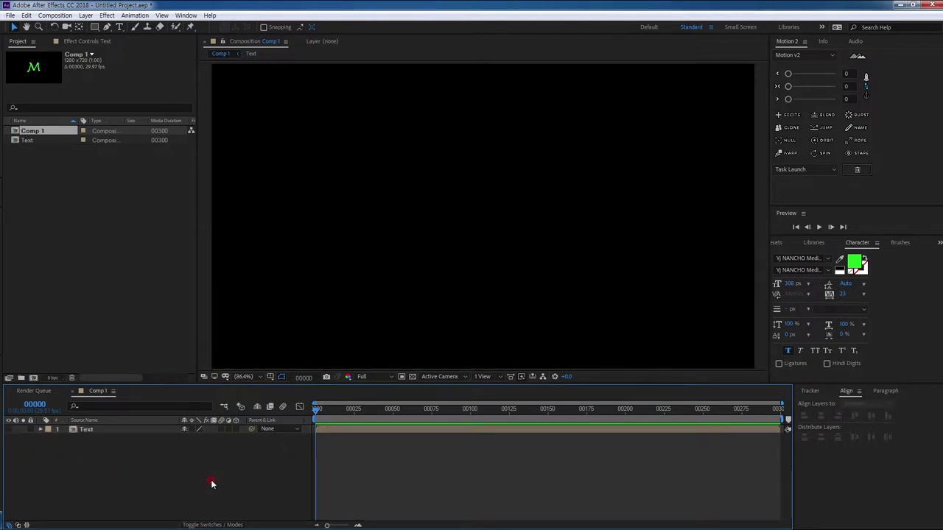
key("ctrl+y")
type("E3d")
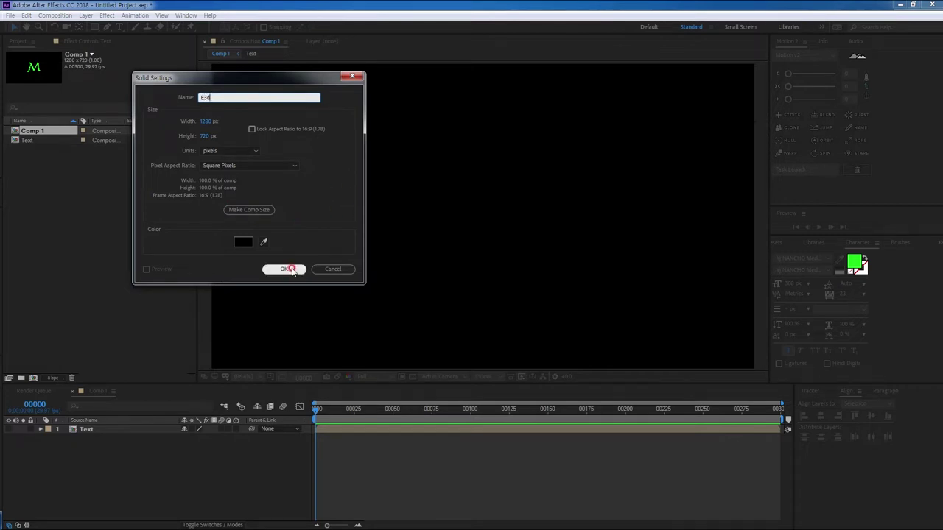
left_click(286, 268)
left_click_drag(362, 383, 362, 401)
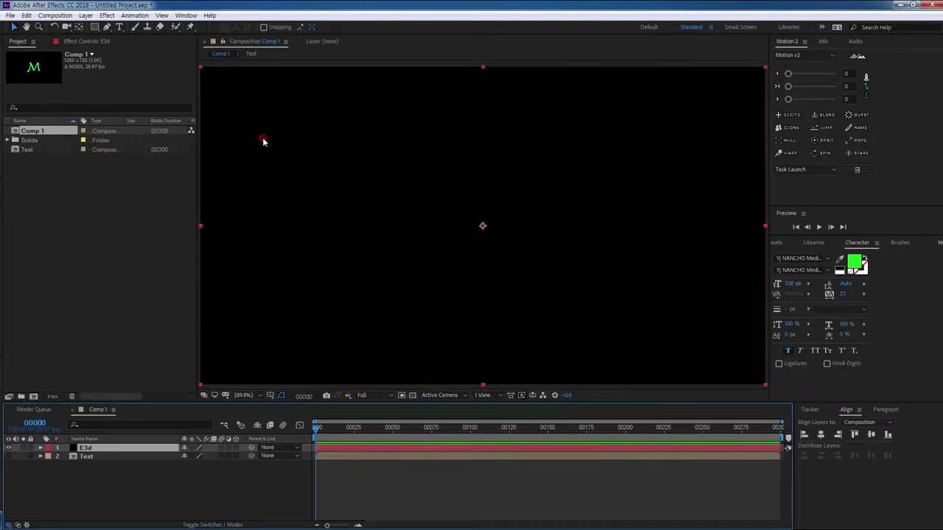
- Apply Video Copilot Element to E3d and set Custom Layers Path Layer 1 to Text
left_click(107, 16)
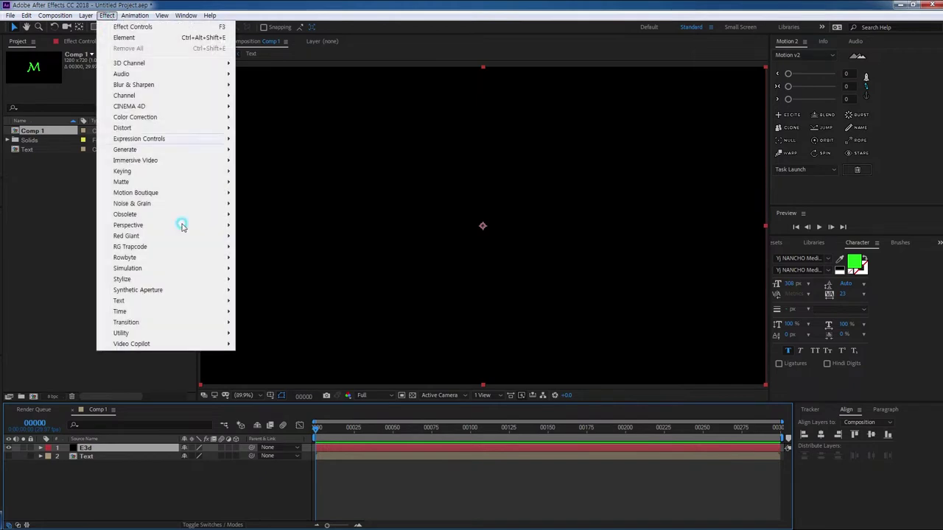
mouse_move(132, 344)
left_click(259, 343)
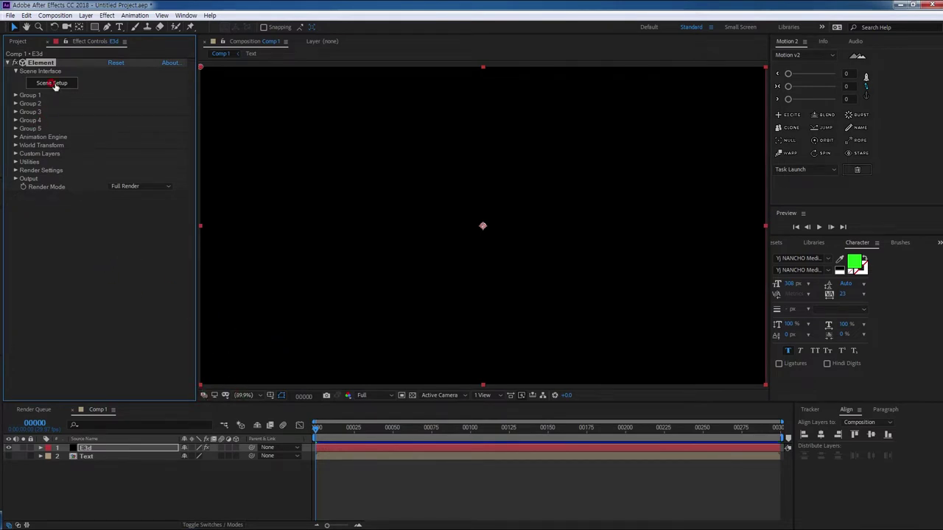
left_click(16, 153)
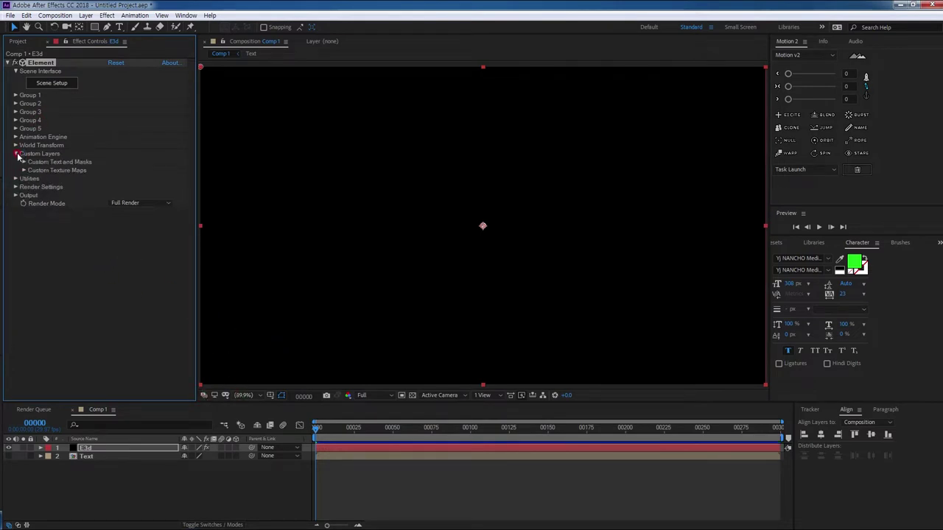
left_click(23, 162)
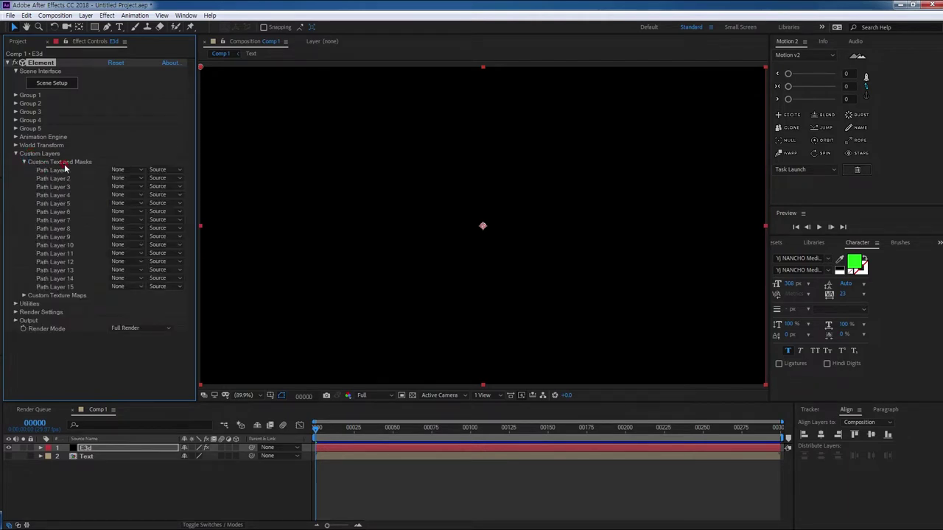
left_click(118, 170)
left_click(142, 196)
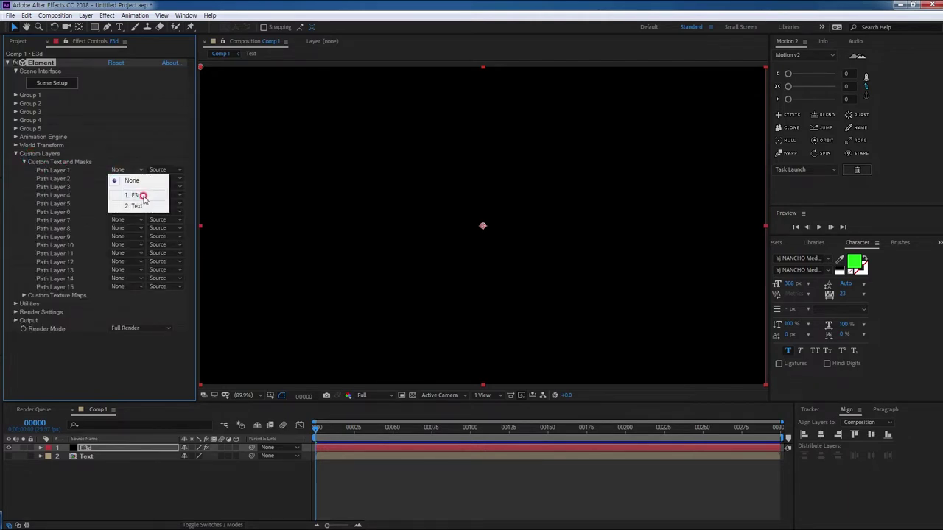
left_click(138, 206)
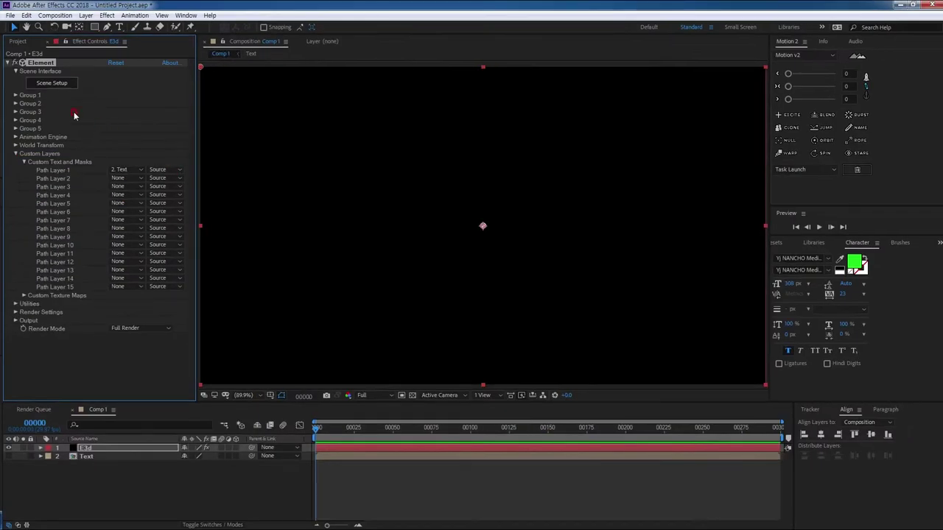
left_click(52, 83)
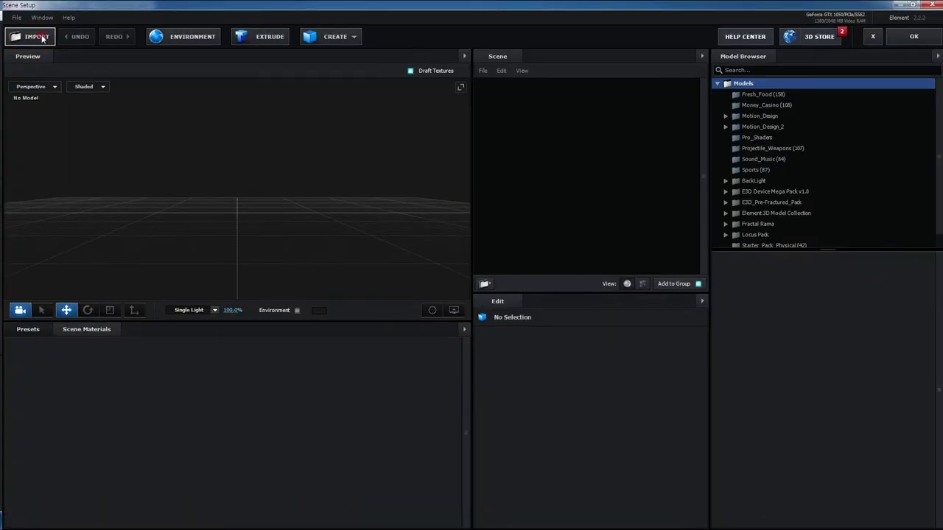
- Import Diamond Study Colour OBJ.obj from the 33_Diamond OBJ/04 folder, accepting the import preferences
left_click(55, 72)
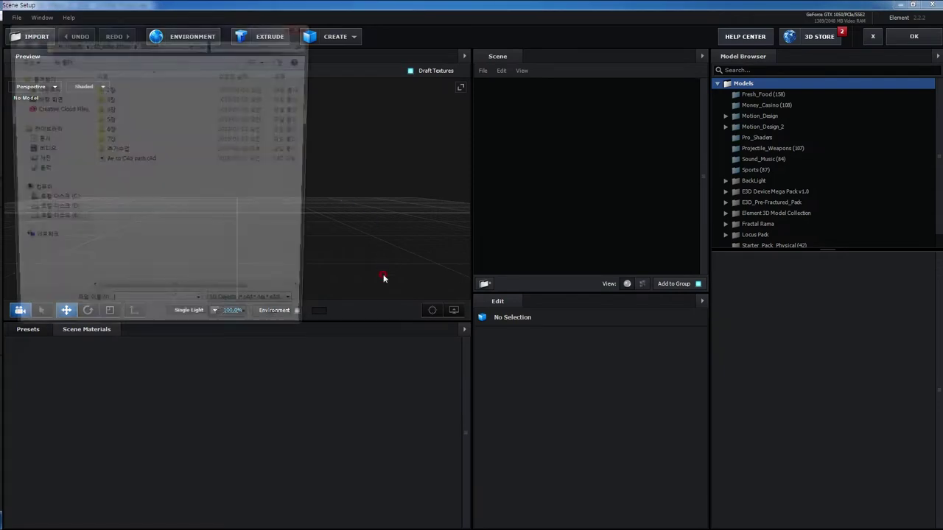
double_click(116, 150)
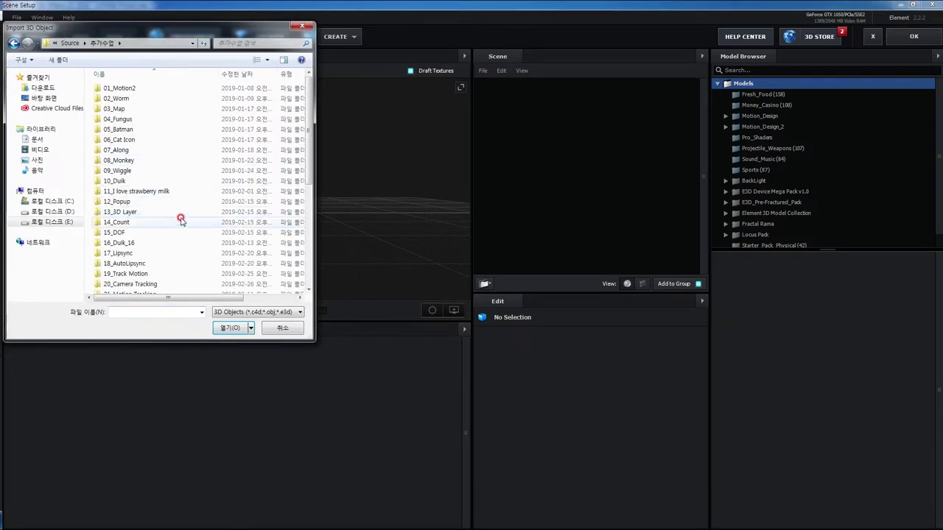
scroll(161, 274, "down", 5)
scroll(161, 274, "down", 1)
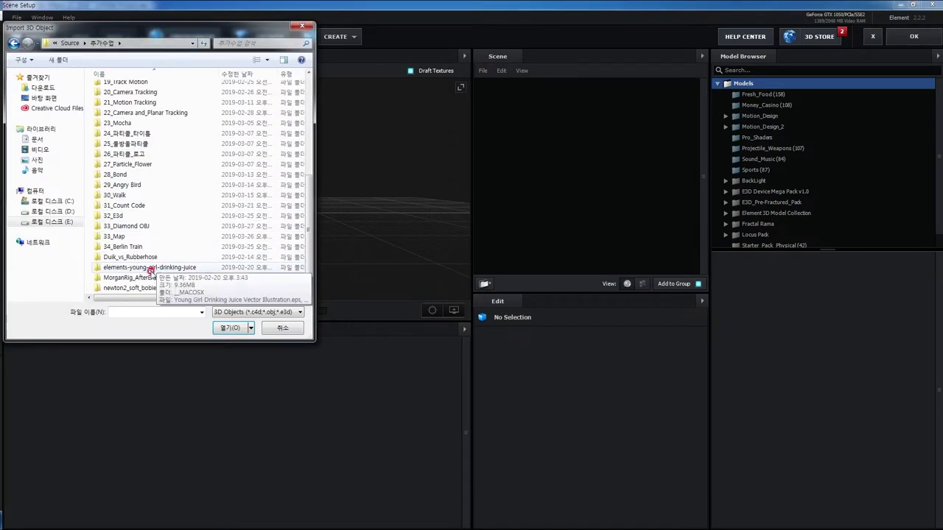
double_click(127, 229)
double_click(110, 119)
left_click(153, 91)
double_click(153, 92)
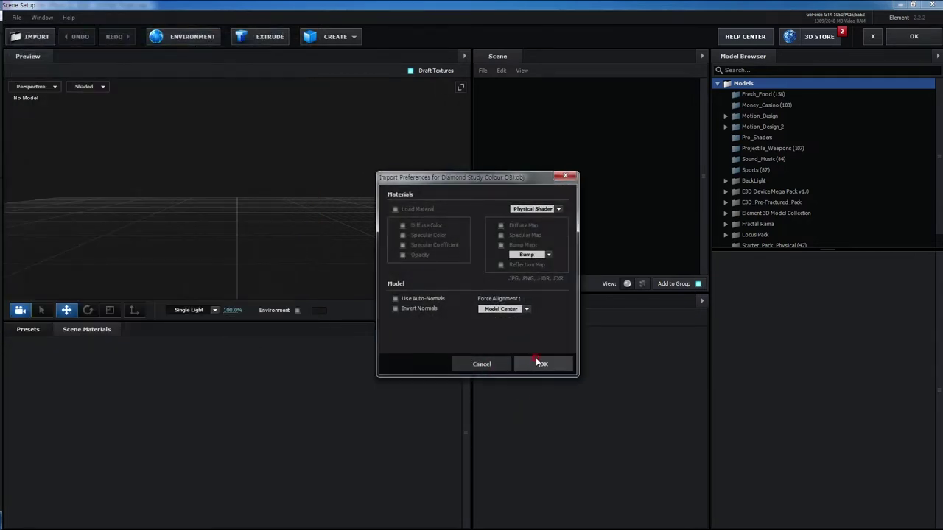
left_click(540, 361)
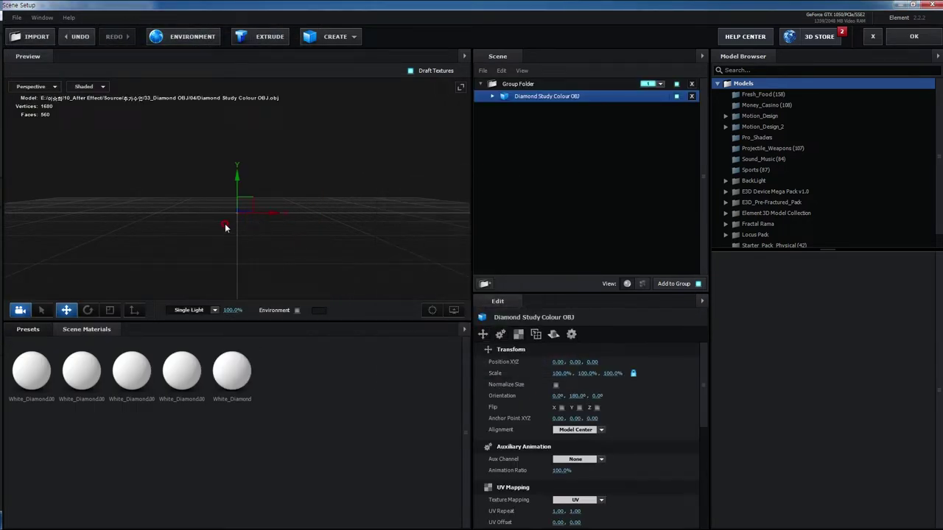
- Open the Pro_Shaders_2 Translucent materials and apply blue_glass to the large diamond
left_click(432, 312)
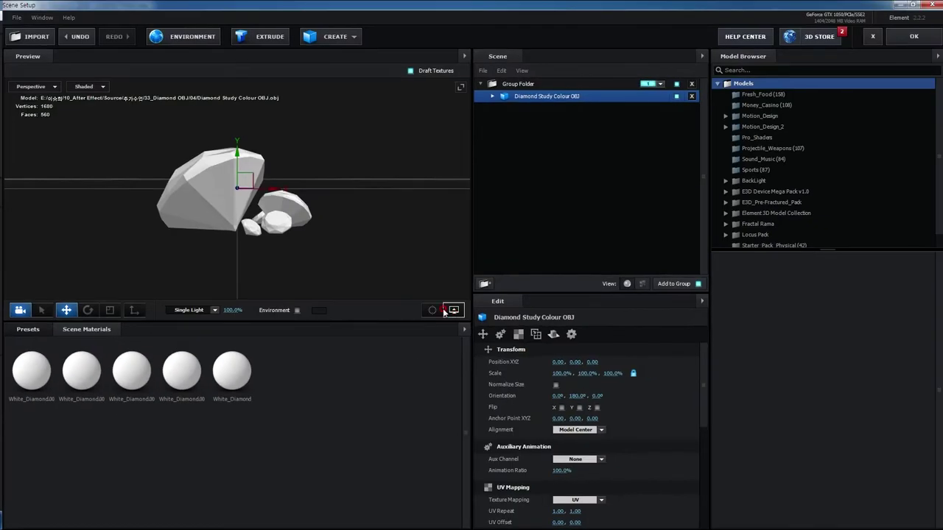
left_click_drag(310, 263, 231, 280)
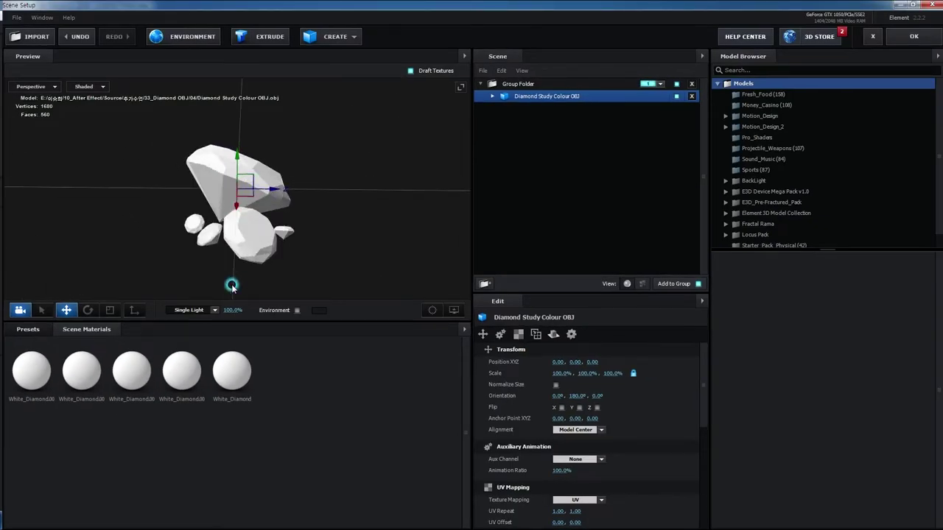
left_click(28, 329)
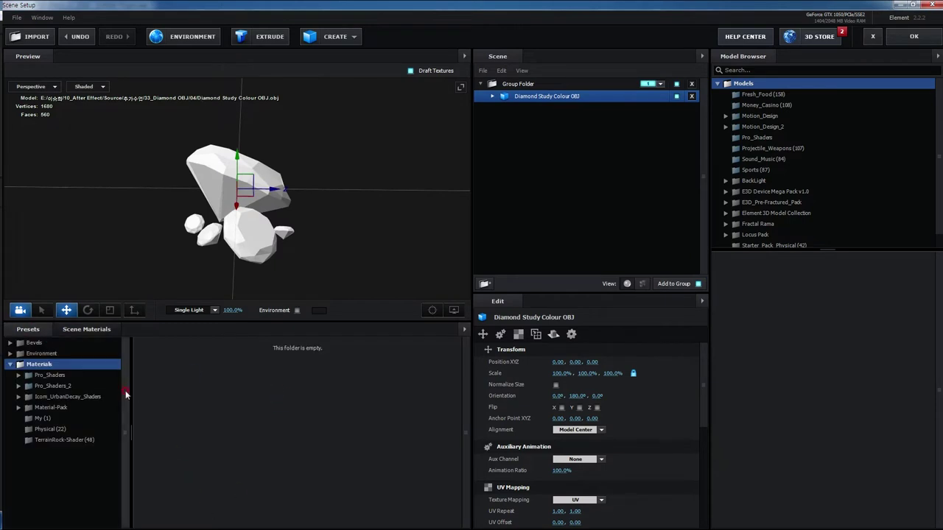
double_click(45, 386)
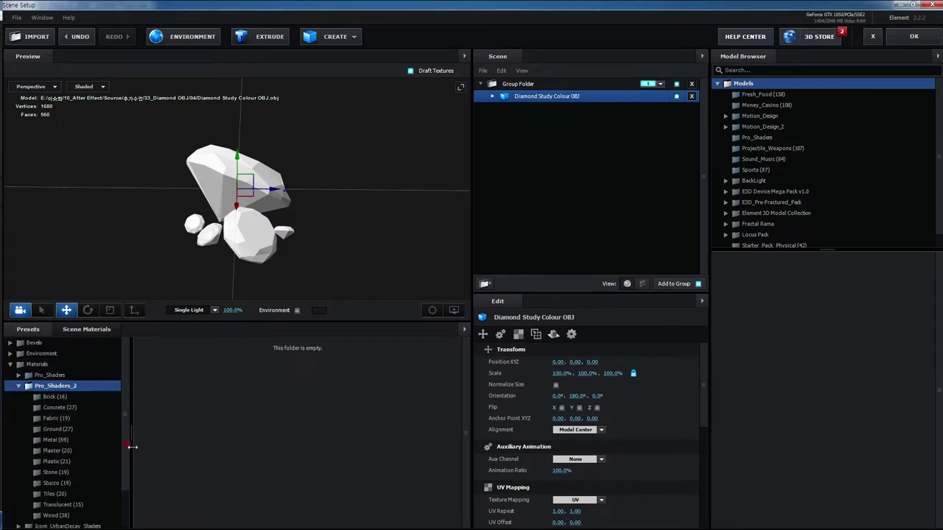
left_click(78, 504)
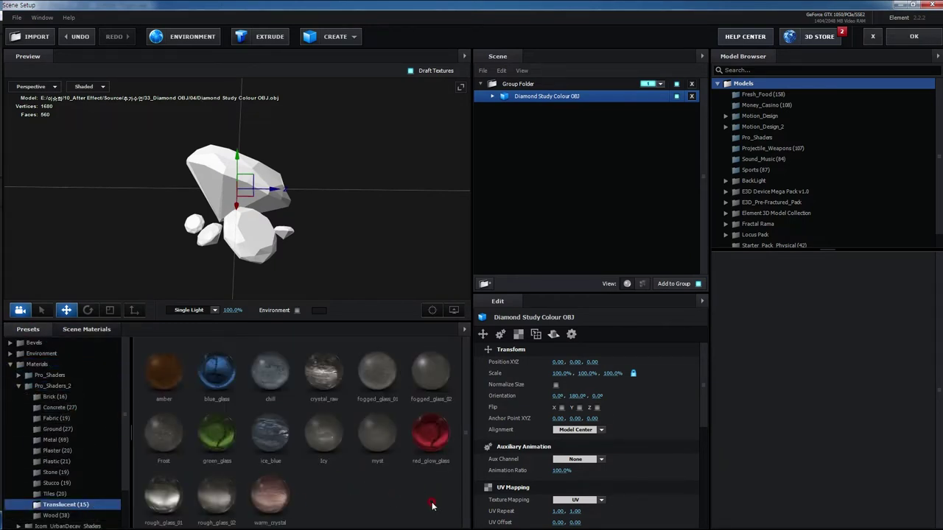
left_click_drag(220, 377, 490, 270)
left_click(490, 96)
left_click_drag(217, 372, 234, 178)
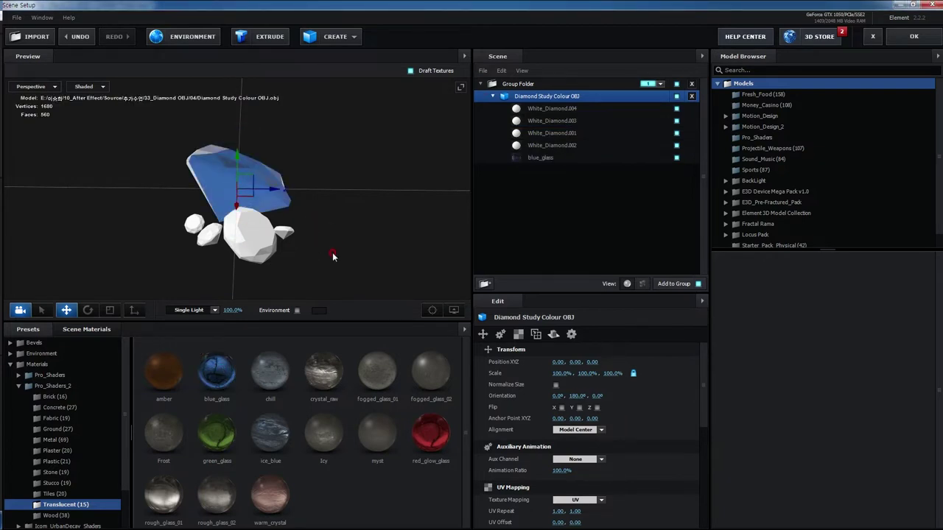
- Apply red_glow_glass, green_glass, warm_crystal and red_glow_glass to the small white gems
left_click_drag(332, 256, 250, 210)
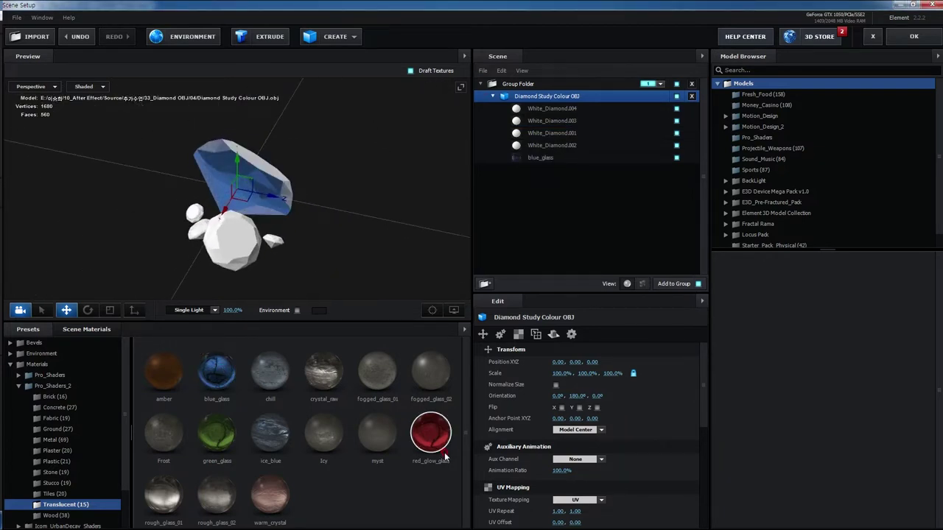
left_click_drag(410, 430, 230, 234)
left_click_drag(337, 290, 376, 281)
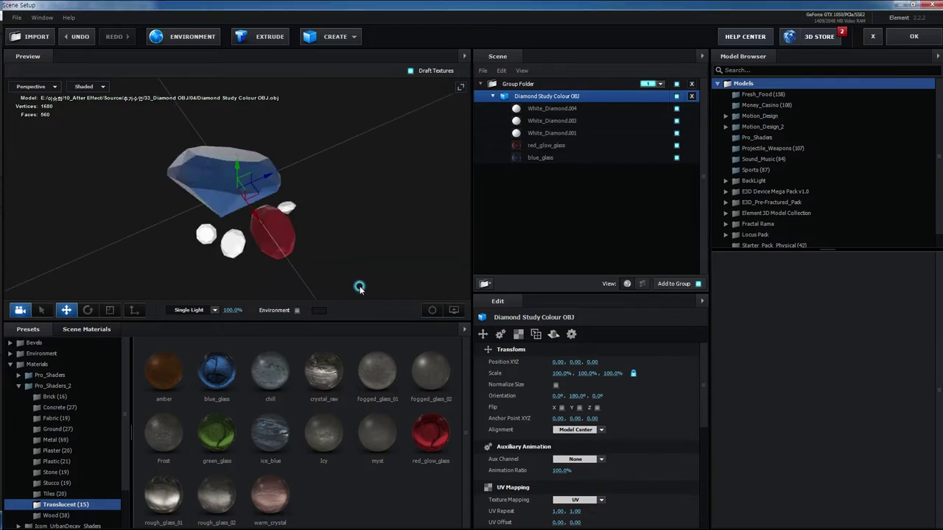
left_click_drag(217, 435, 251, 243)
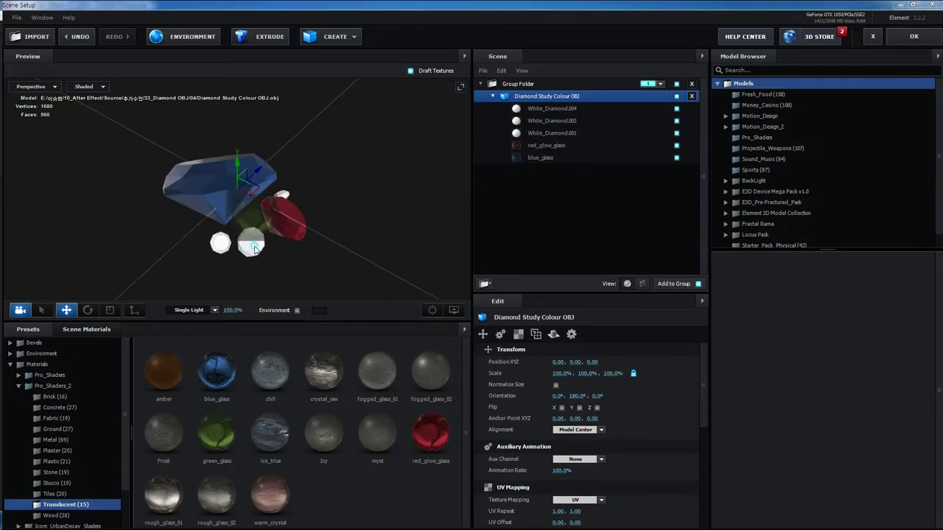
left_click_drag(363, 268, 309, 286)
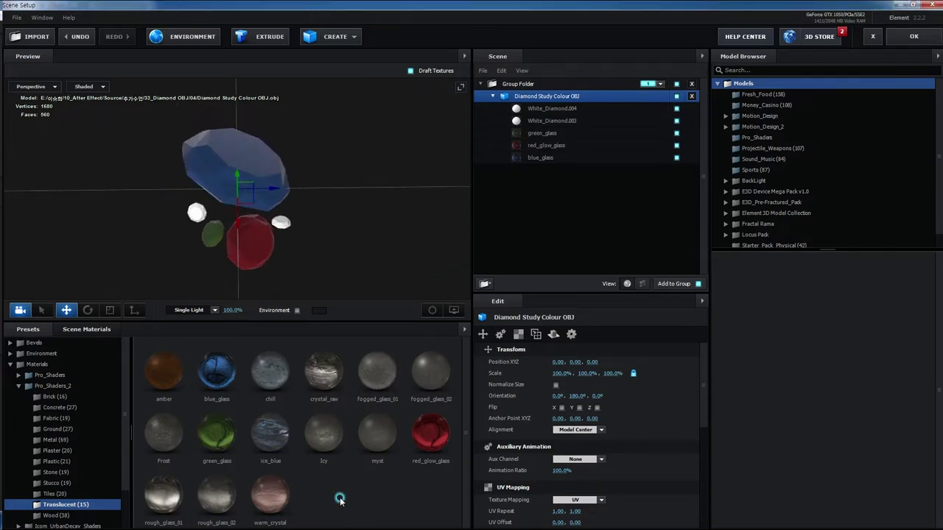
left_click_drag(270, 495, 281, 221)
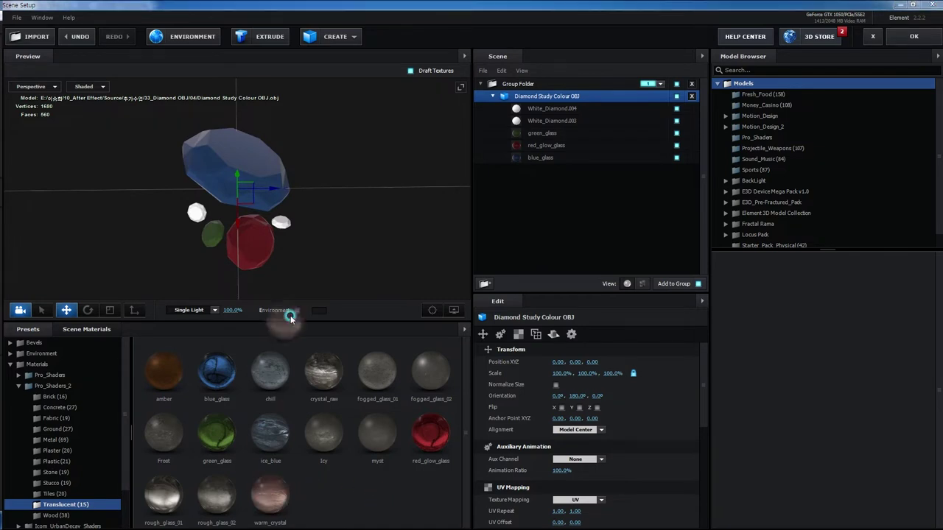
left_click_drag(362, 267, 391, 251)
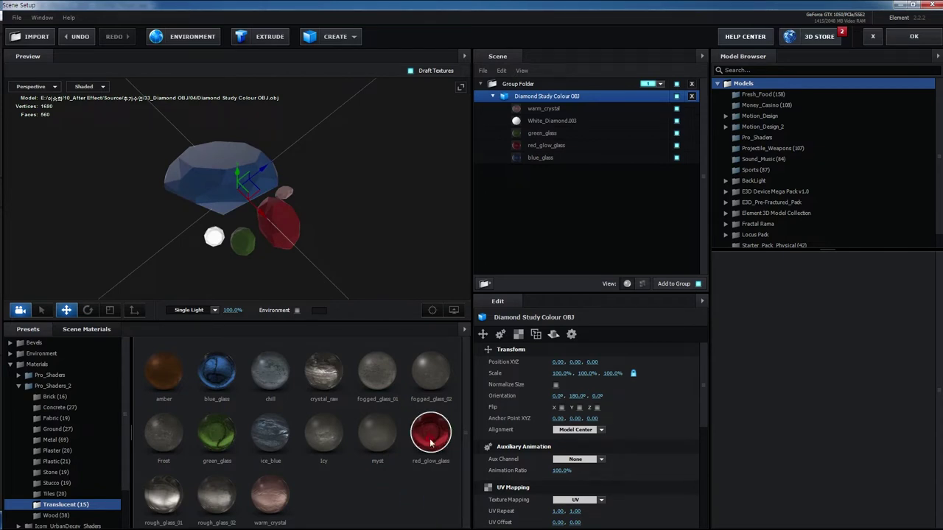
left_click_drag(433, 439, 217, 243)
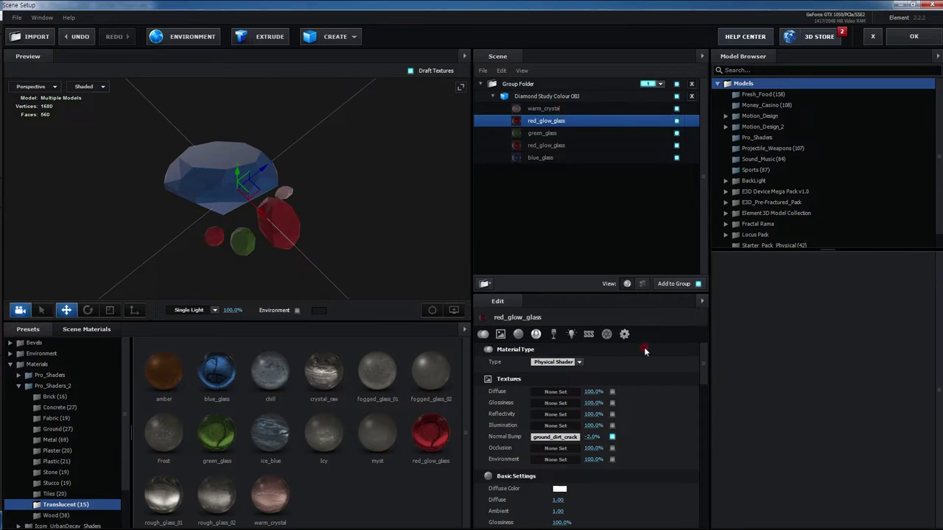
- Shift the red_glow_glass reflectivity, refraction and illumination colours toward yellow
left_click(535, 334)
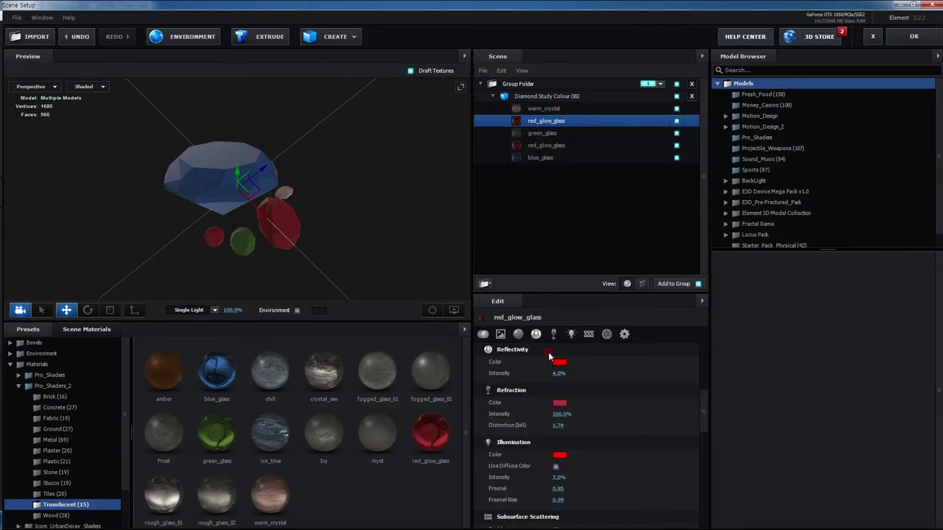
scroll(597, 361, "up", 3)
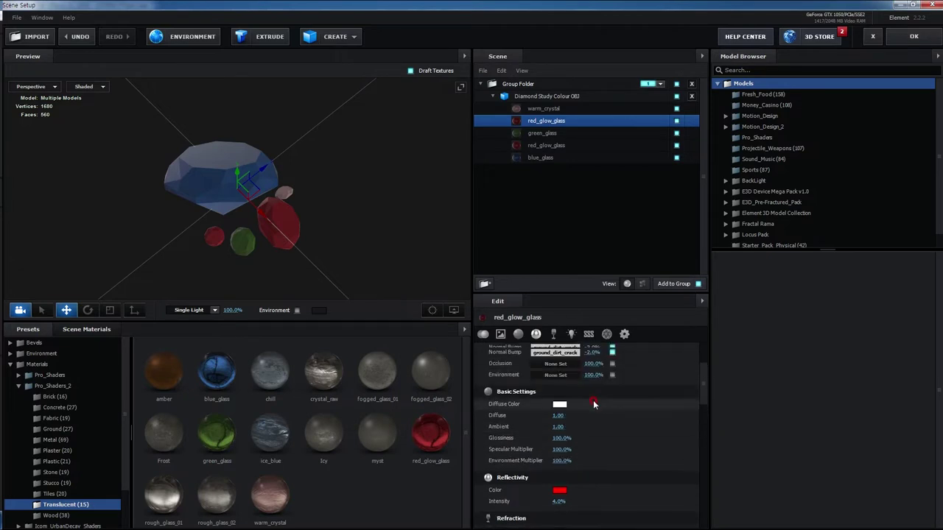
scroll(595, 409, "down", 1)
scroll(598, 416, "down", 1)
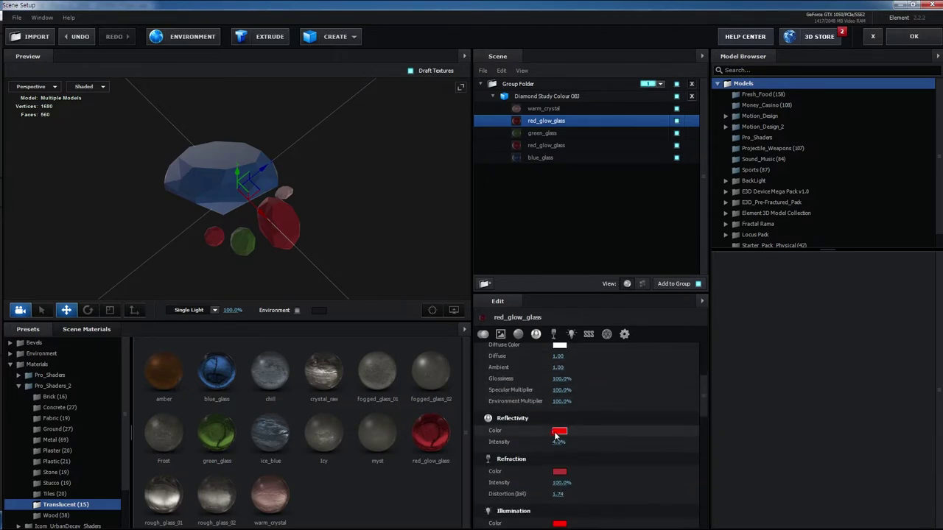
left_click(558, 432)
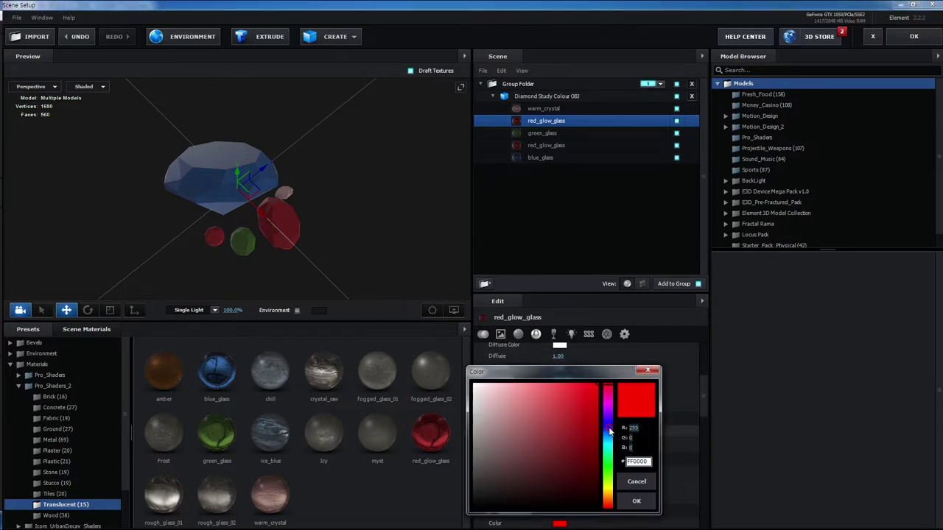
left_click_drag(609, 431, 610, 486)
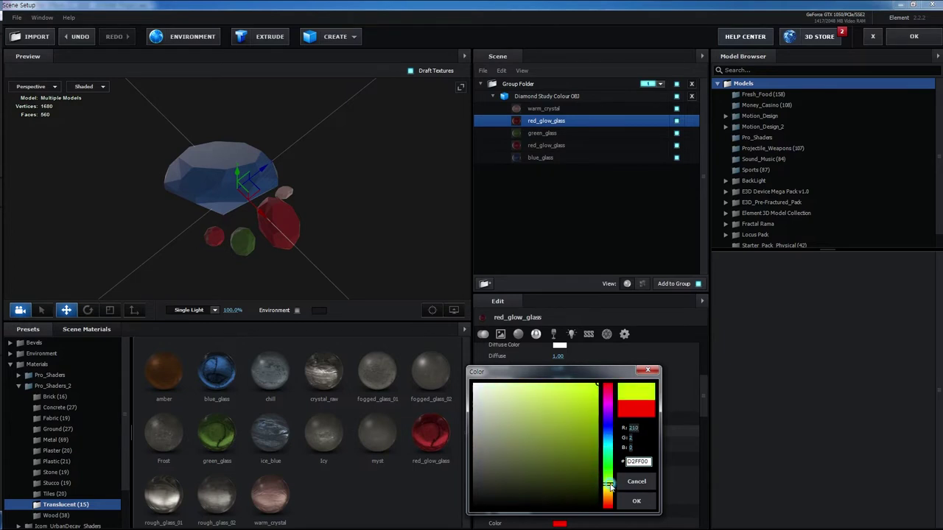
left_click(636, 501)
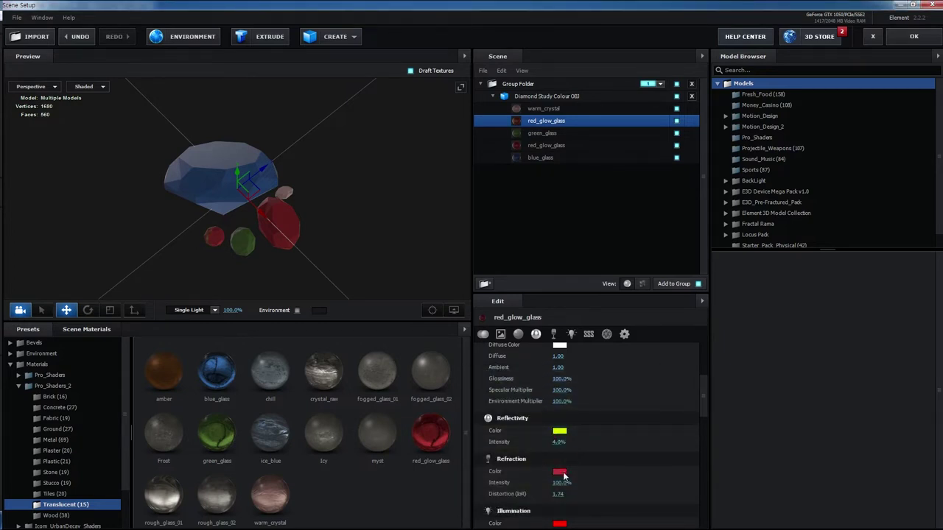
left_click(561, 472)
mouse_move(607, 492)
left_mouse_down()
mouse_move(609, 507)
mouse_move(587, 449)
left_mouse_up()
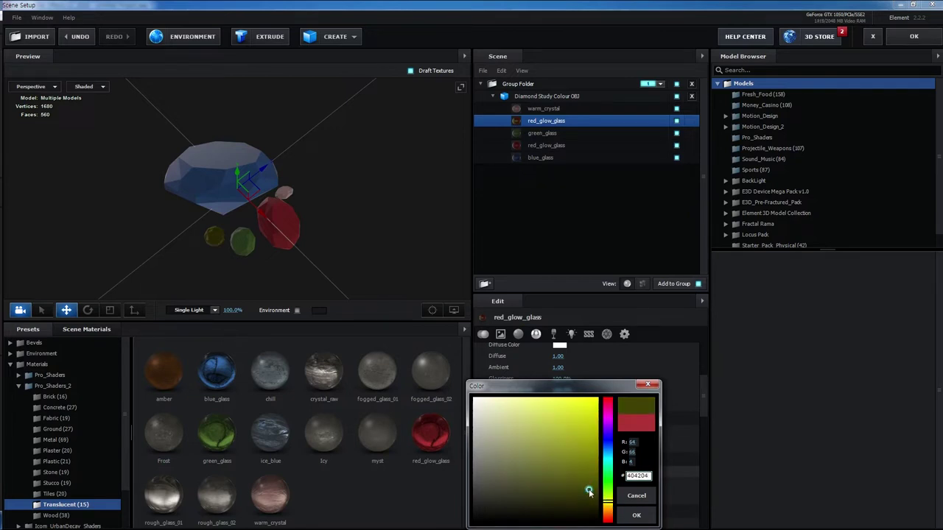
left_click(638, 515)
scroll(624, 414, "down", 2)
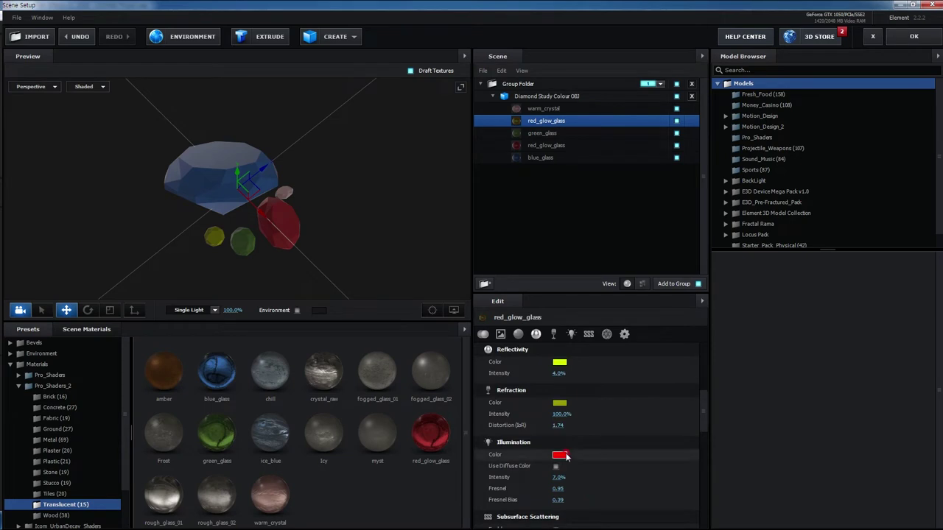
left_click(559, 454)
left_click_drag(608, 516, 609, 504)
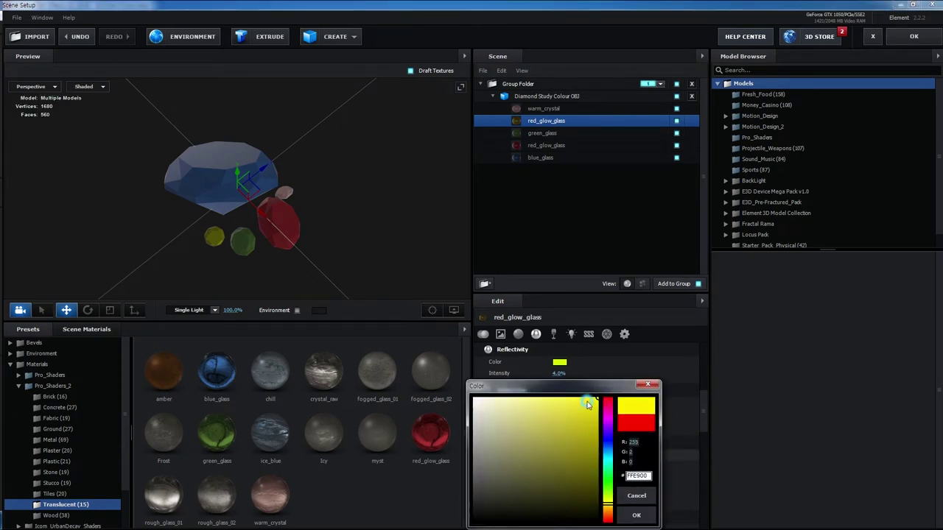
left_click(637, 515)
left_click_drag(296, 262, 243, 261)
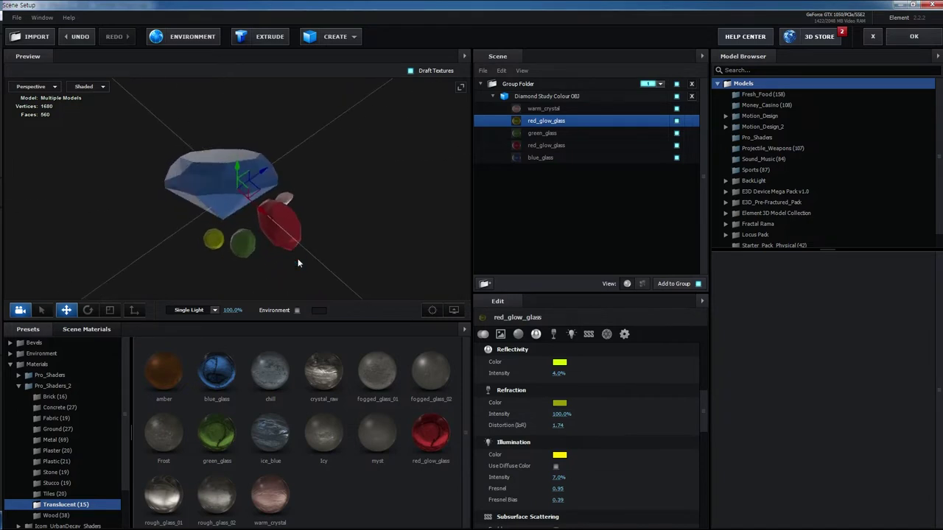
- Refine the refraction to bright yellow and the reflectivity to pure yellow
left_click(559, 454)
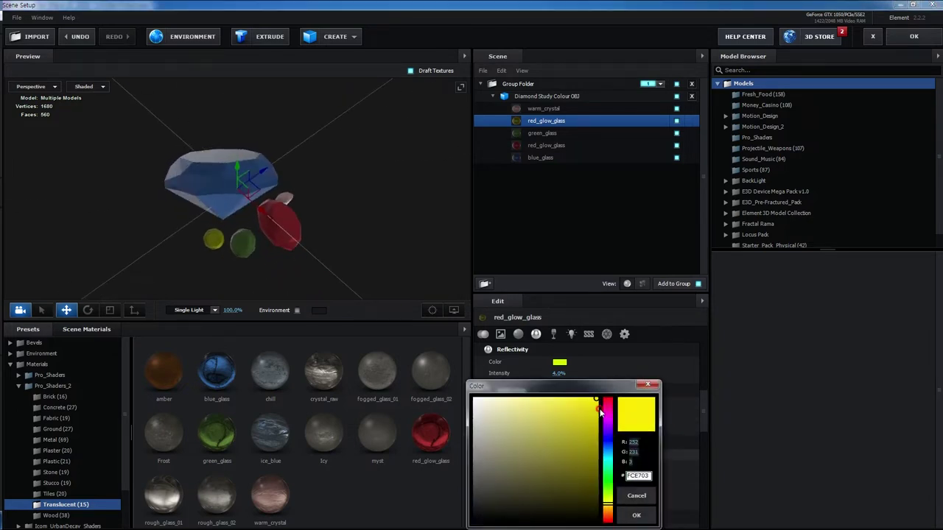
left_click(636, 514)
left_click(560, 403)
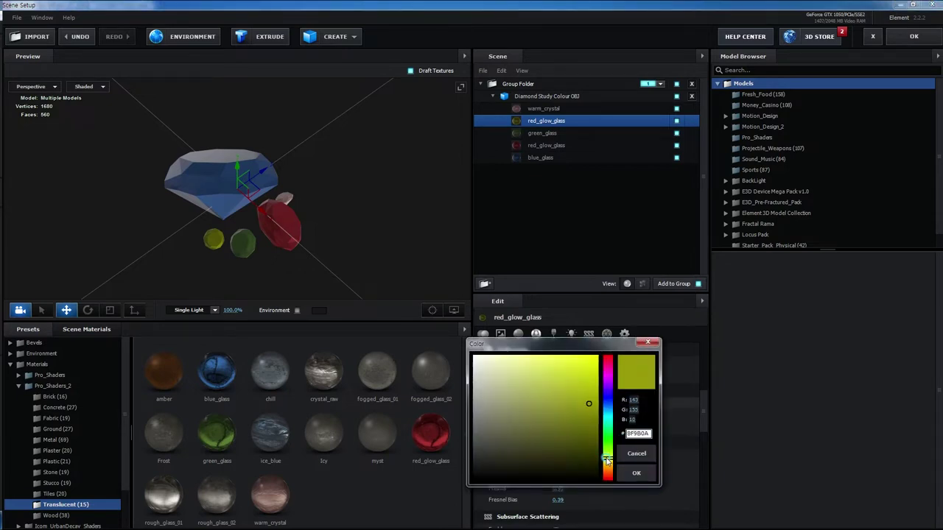
left_click(597, 358)
left_click(637, 472)
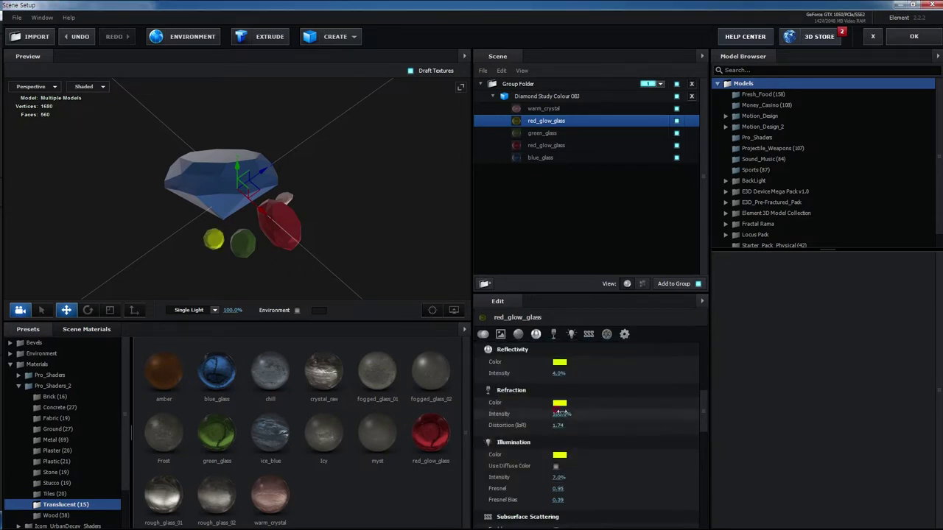
left_click(559, 363)
left_click(597, 316)
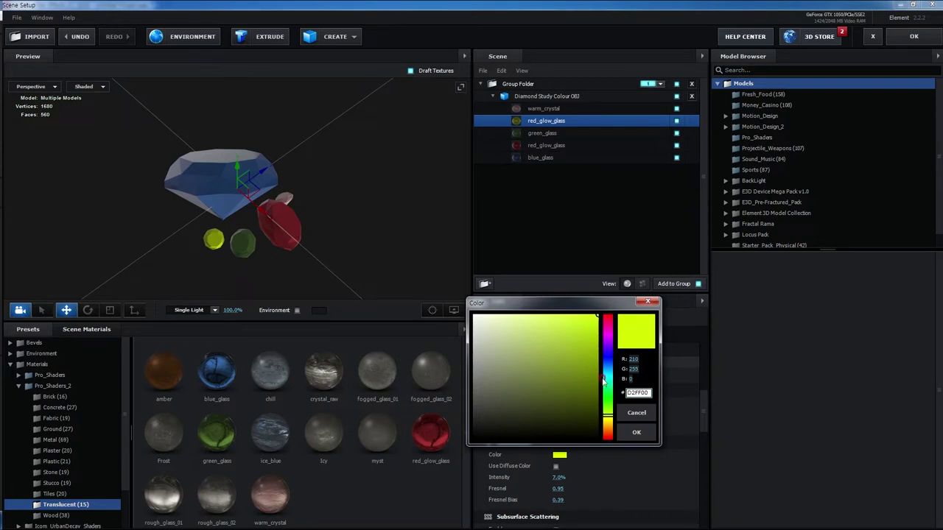
left_click(608, 417)
left_click(637, 433)
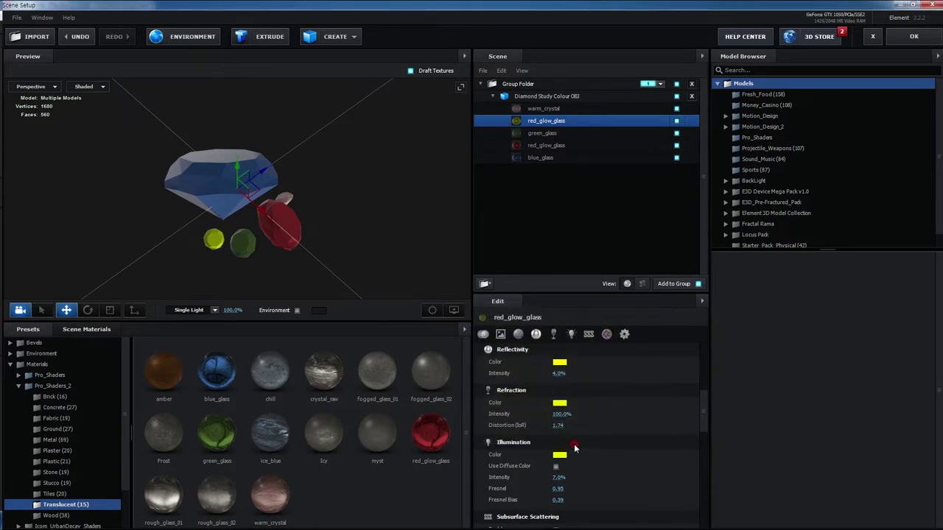
mouse_move(310, 269)
left_mouse_down()
mouse_move(325, 267)
mouse_move(295, 263)
left_mouse_up()
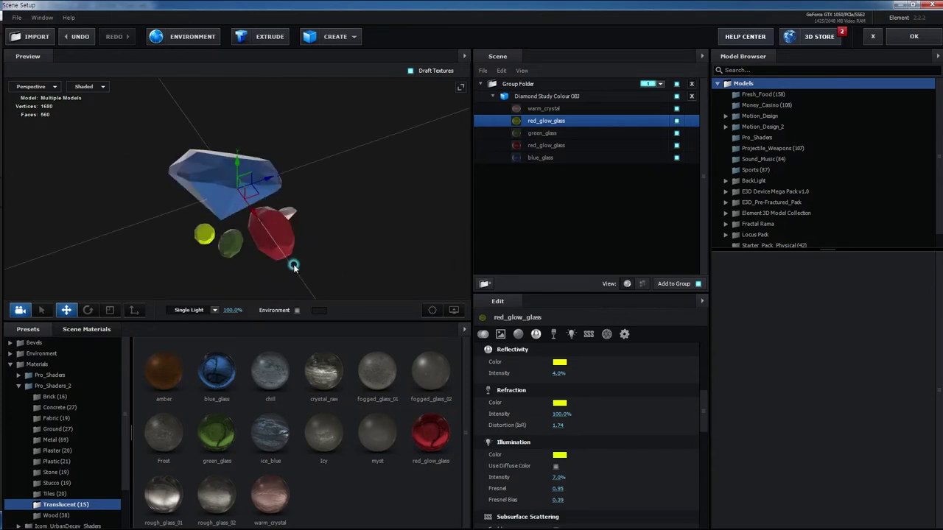
- Remove the diamond model's group folder, duplicate the model and assign the copy to group 2
left_click_drag(543, 96, 564, 173)
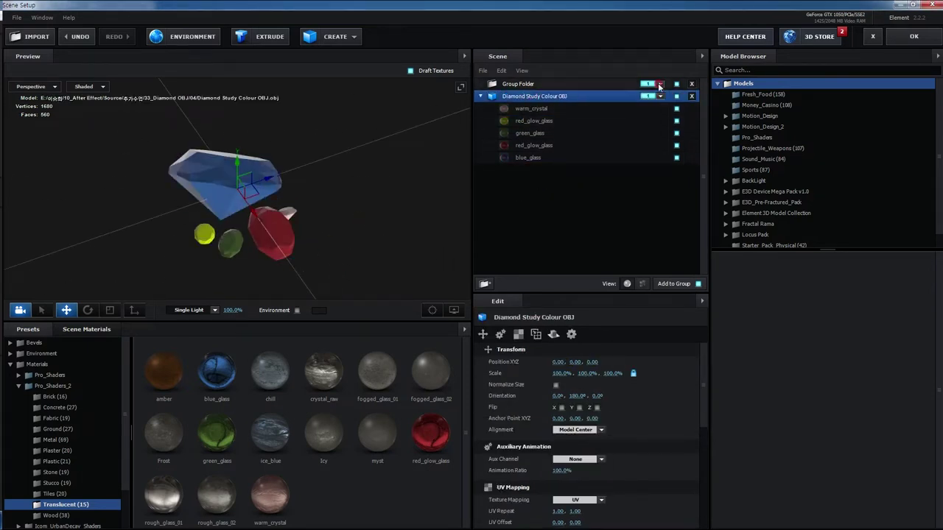
left_click(691, 83)
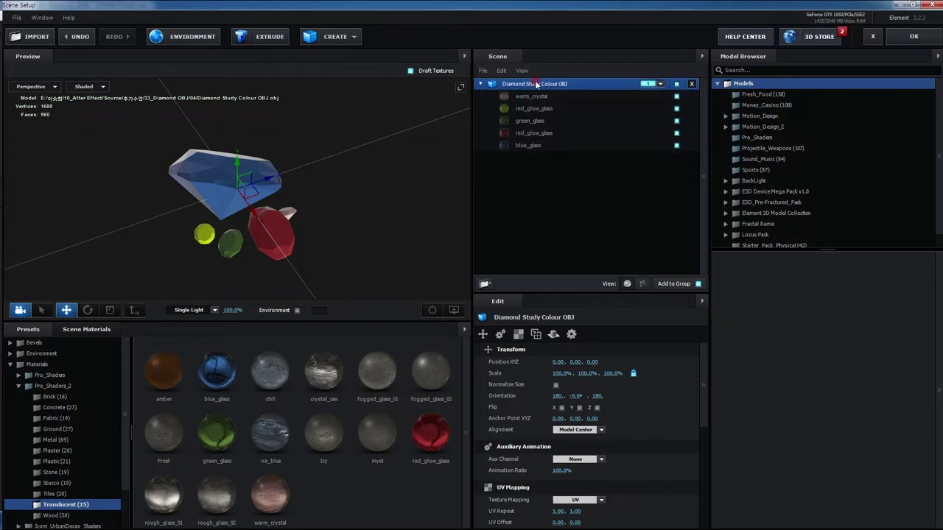
key("ctrl+d")
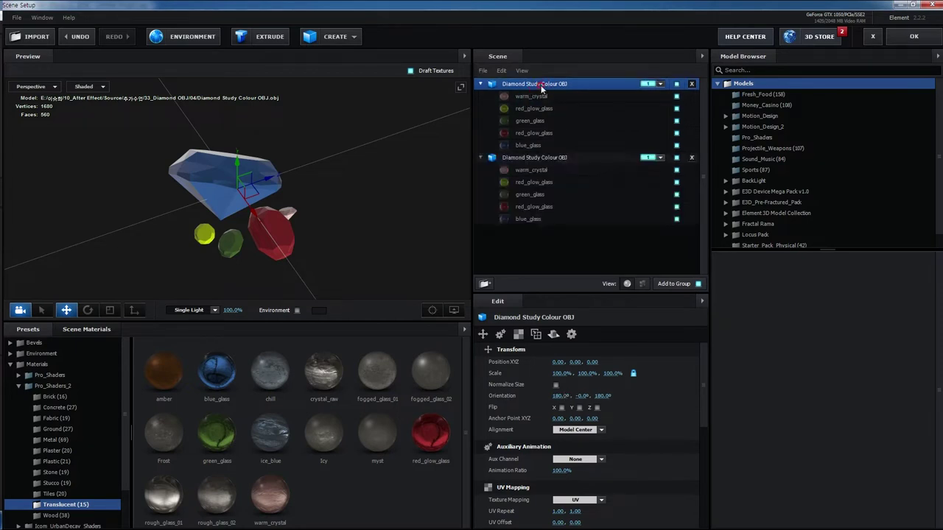
left_click(658, 158)
left_click(665, 172)
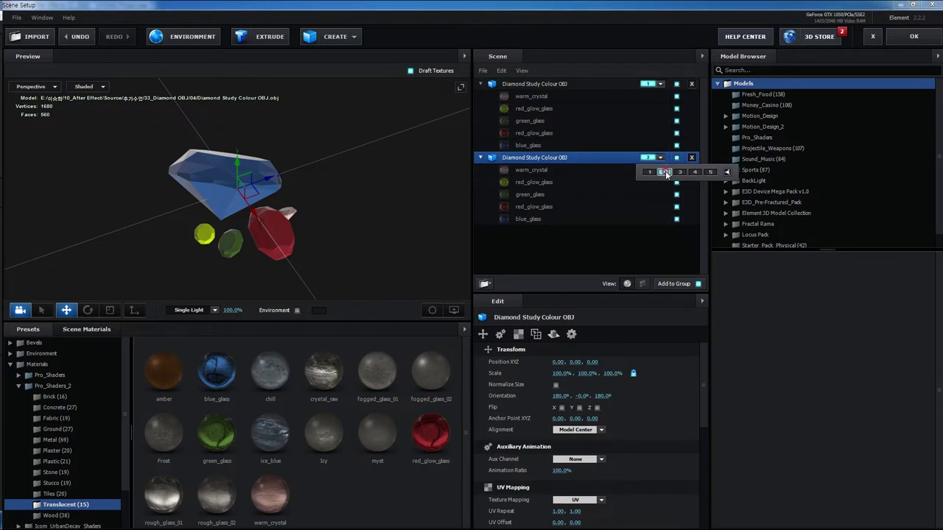
- Select the first diamond model and expand the Environment presets folder
left_click(525, 85)
left_click(529, 158)
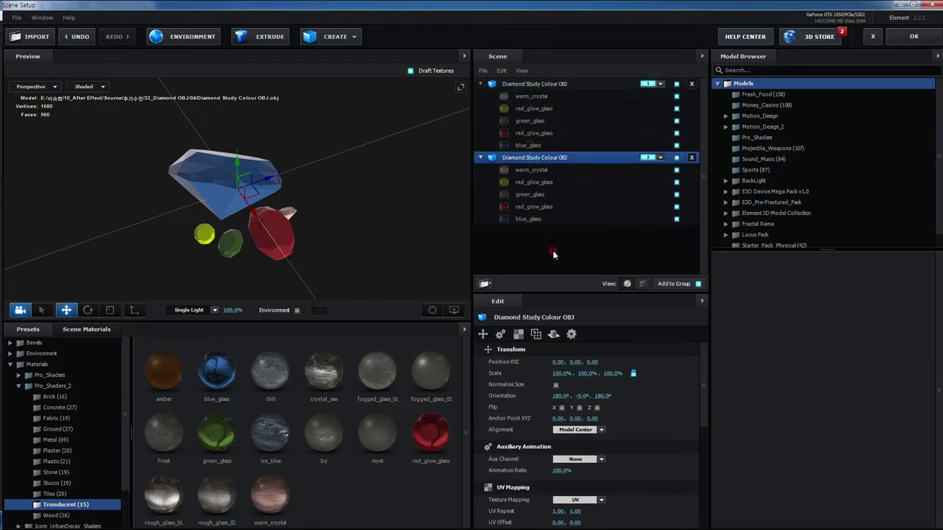
left_click(58, 353)
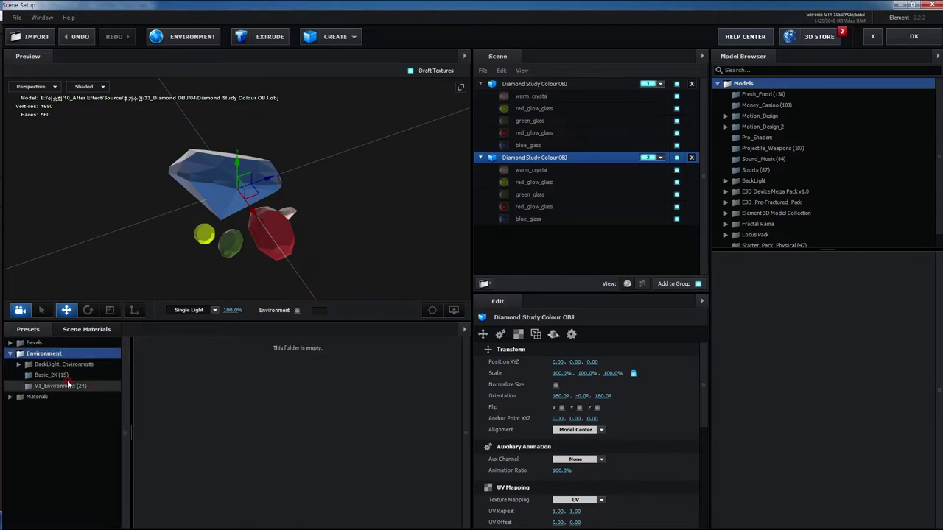
- Try the BackLight_2K environment maps 05, 17 and 29 on the gems
left_click(63, 364)
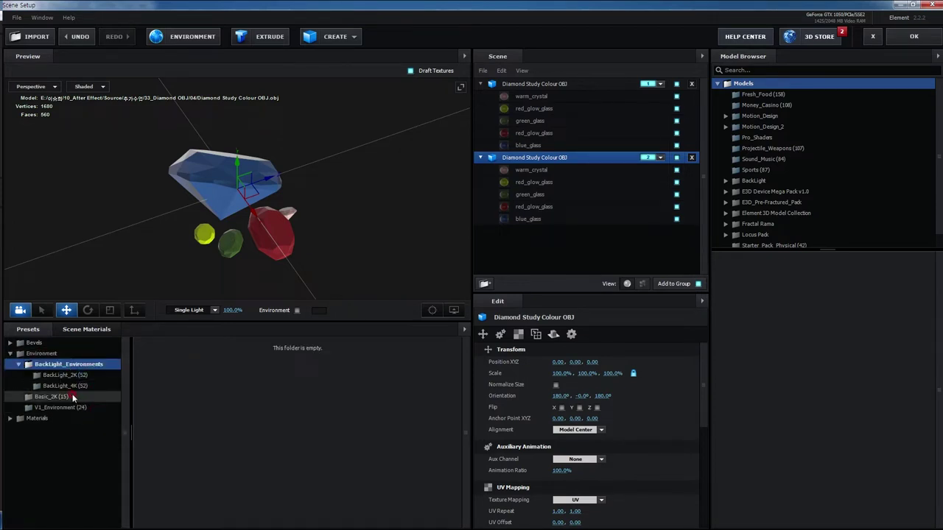
left_click(73, 375)
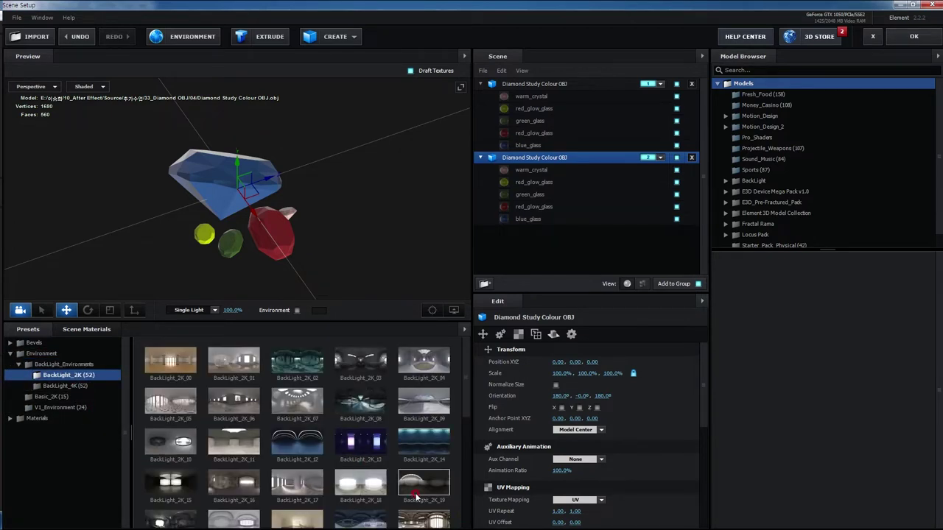
left_click(240, 404)
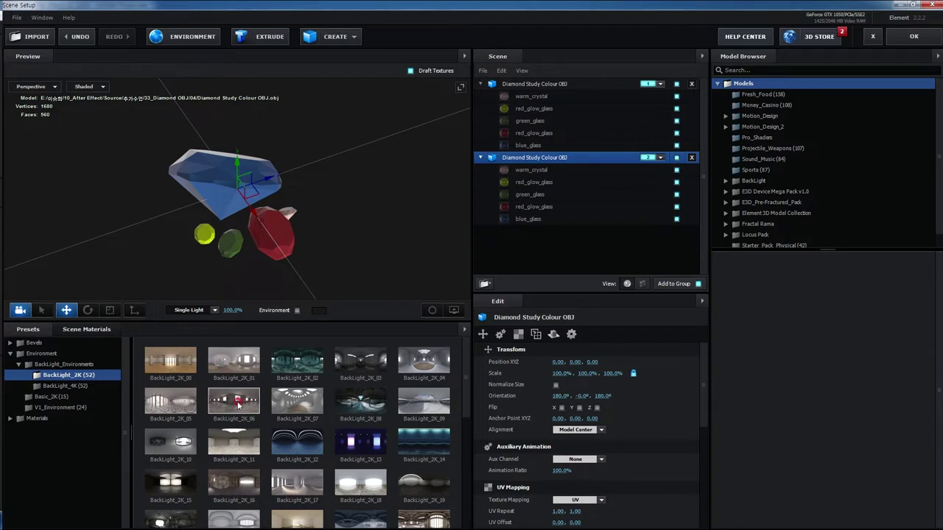
left_click(195, 403)
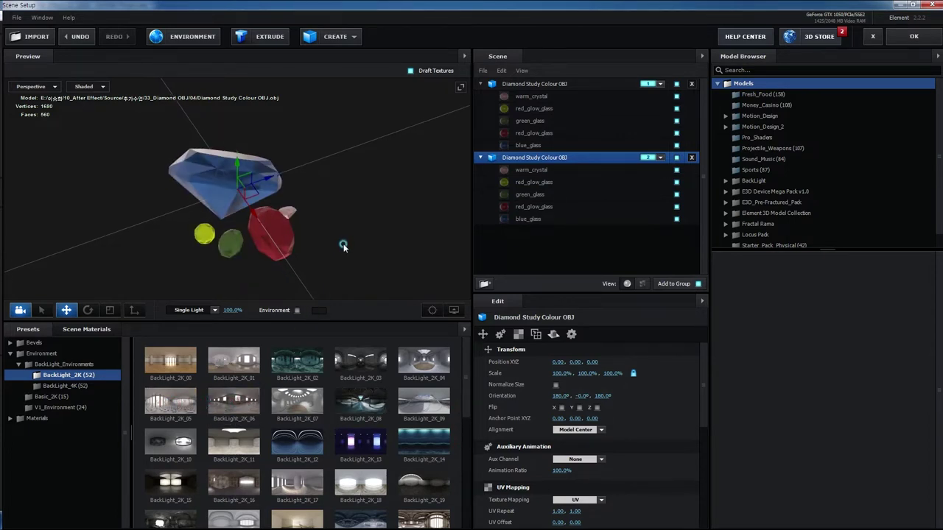
left_click_drag(340, 241, 329, 258)
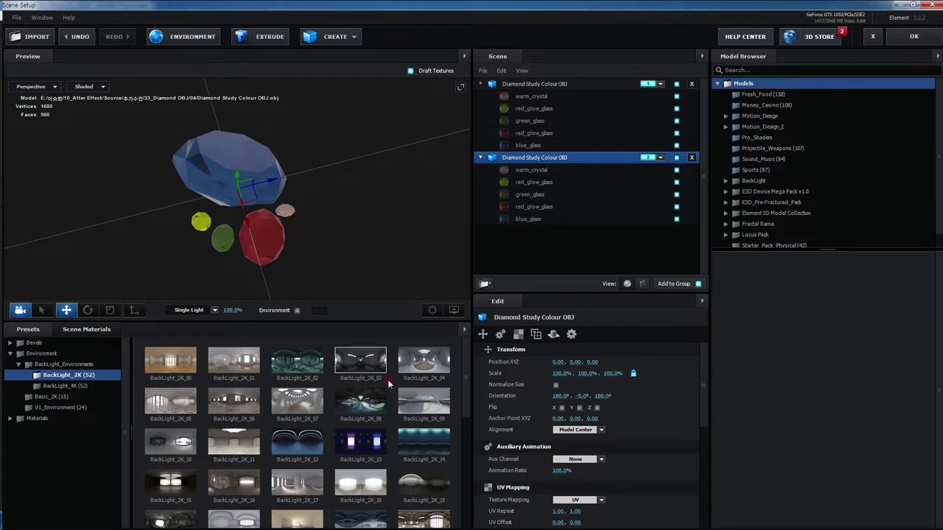
left_click(185, 361)
left_click(176, 409)
left_click(301, 492)
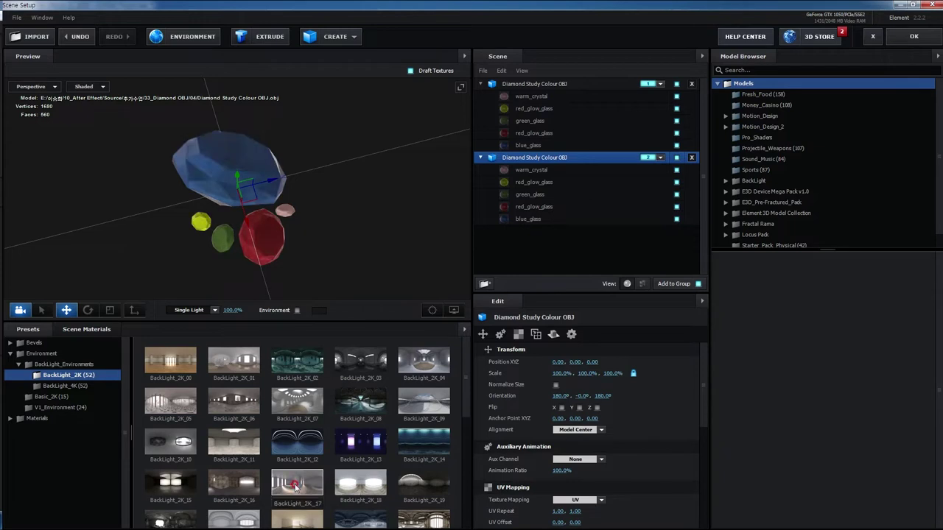
scroll(412, 504, "down", 1)
scroll(412, 506, "down", 2)
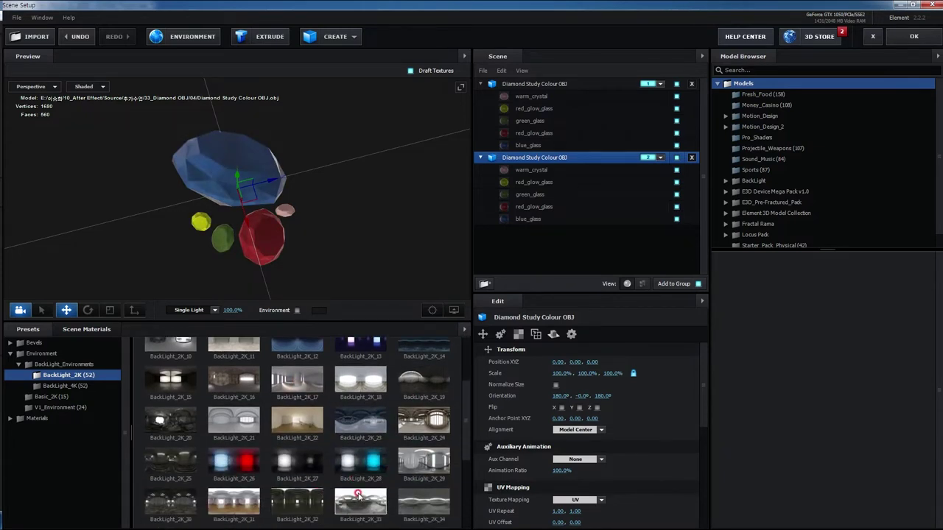
left_click(426, 468)
scroll(177, 383, "up", 2)
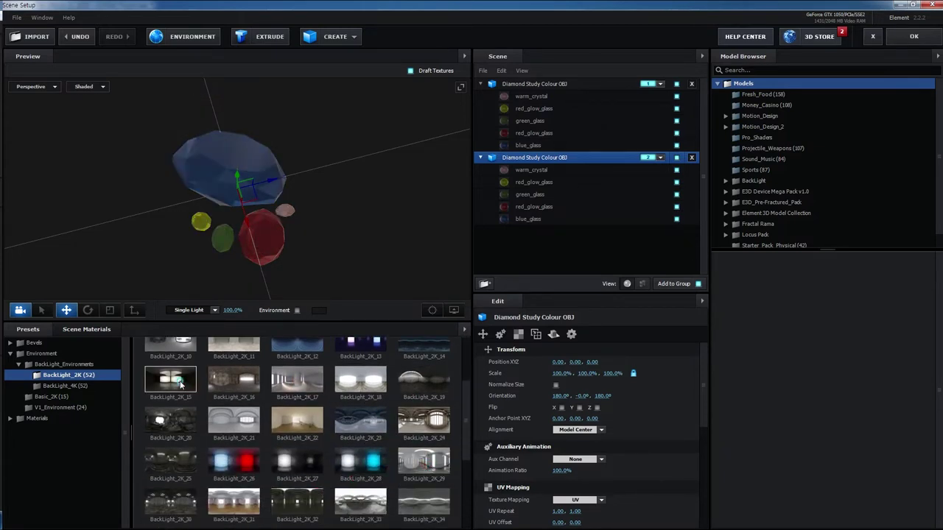
left_click(180, 372)
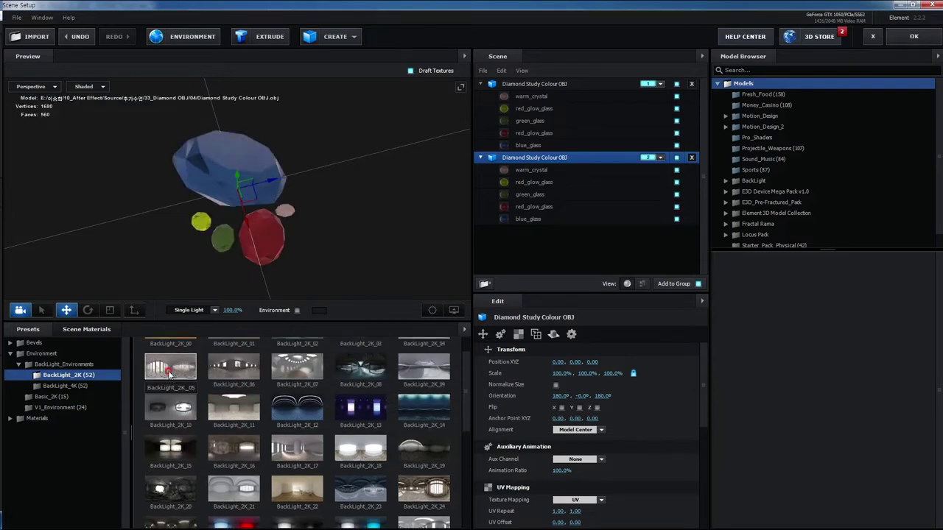
- Settle on the BackLight_2K_35 environment after testing 31, and accept Scene Setup
scroll(255, 471, "down", 1)
scroll(255, 498, "down", 2)
left_click(236, 471)
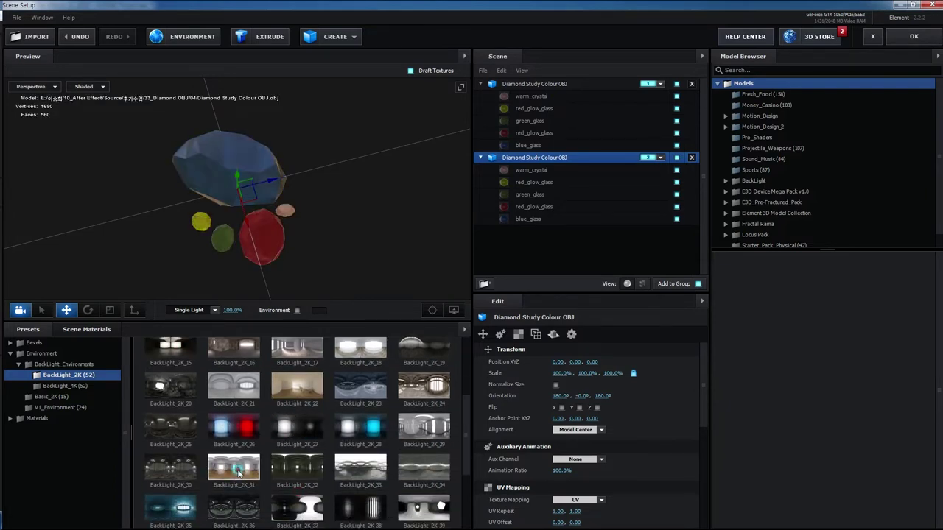
scroll(247, 471, "down", 1)
scroll(291, 503, "down", 1)
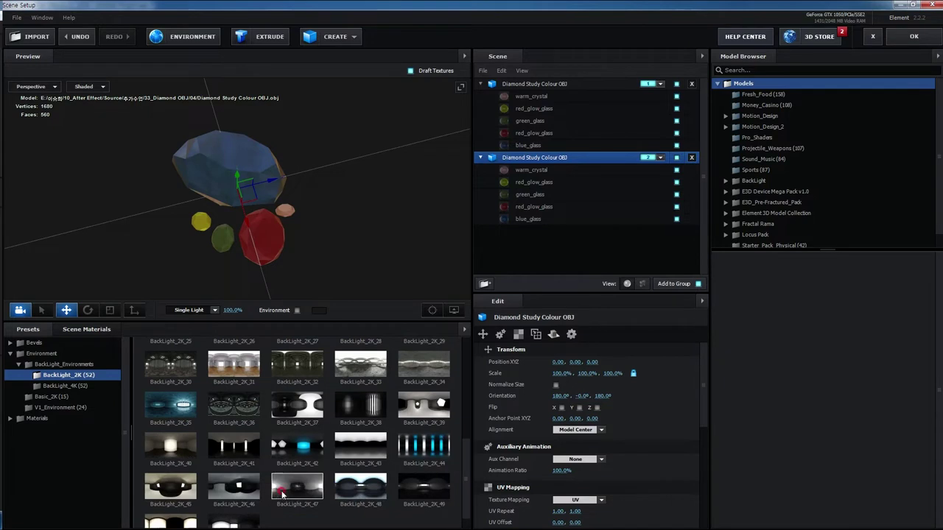
scroll(294, 505, "down", 1)
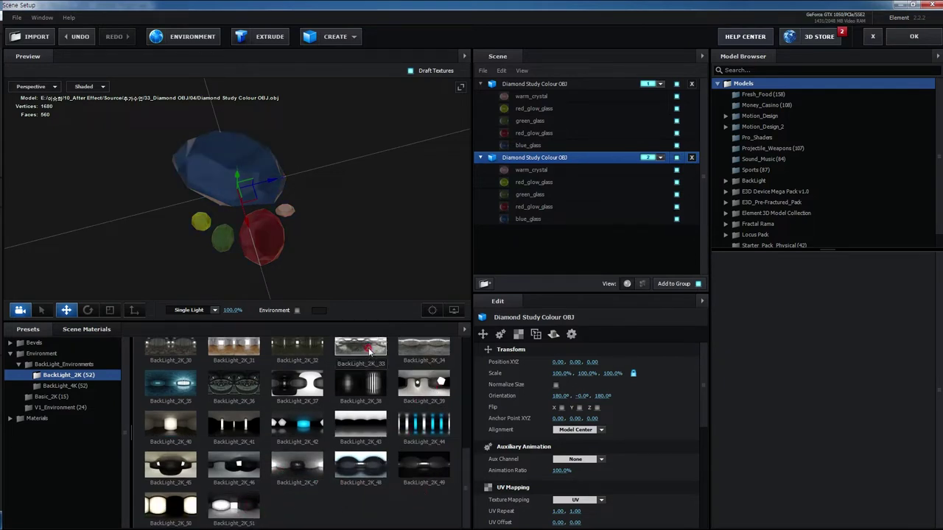
left_click(186, 385)
mouse_move(362, 258)
left_mouse_down()
mouse_move(269, 267)
mouse_move(297, 245)
mouse_move(328, 246)
mouse_move(314, 269)
mouse_move(273, 267)
mouse_move(301, 244)
mouse_move(321, 249)
left_mouse_up()
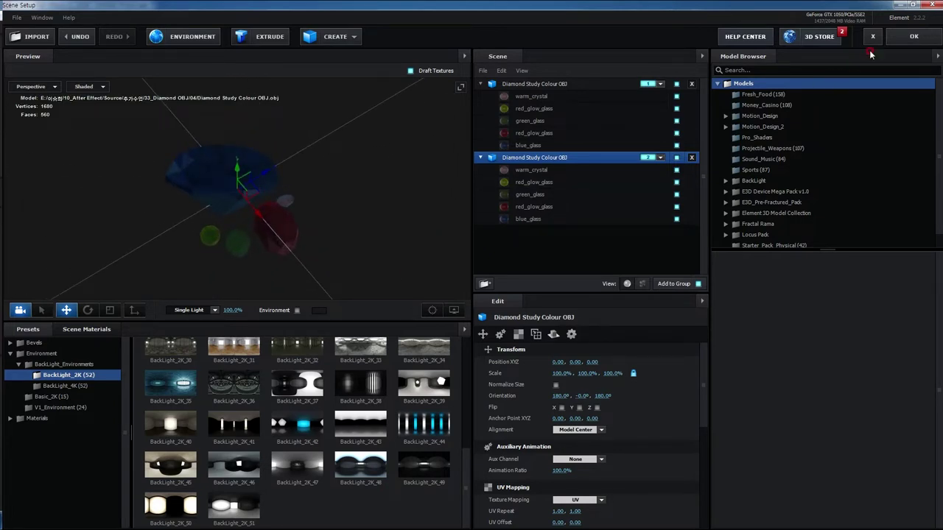
left_click(905, 38)
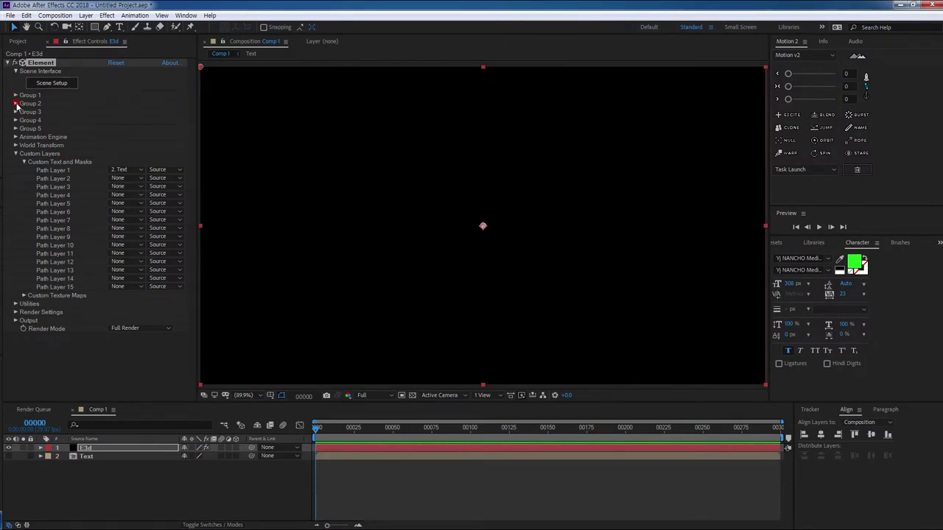
- Disable the Group 1 particles and expand Group 2's Particle Replicator settings
left_click(15, 153)
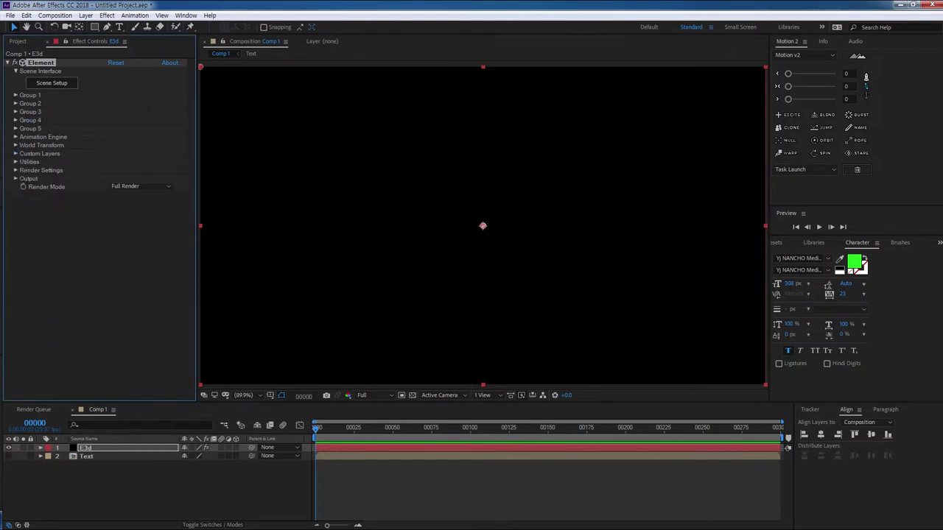
left_click(15, 104)
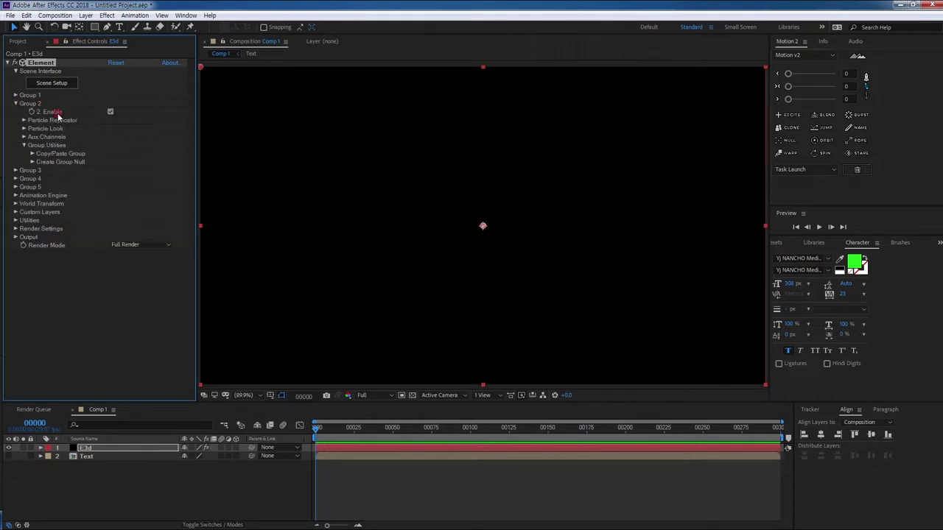
left_click(16, 96)
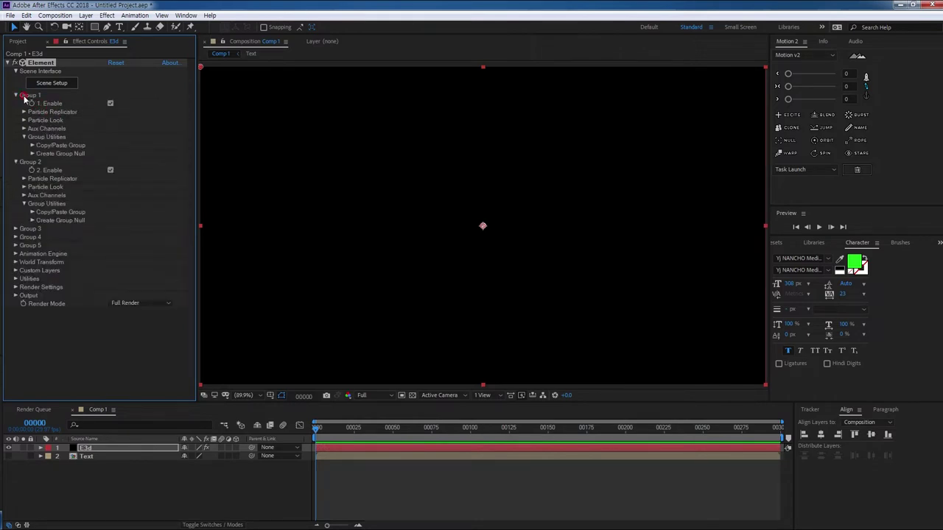
left_click(109, 103)
left_click(16, 95)
left_click(108, 112)
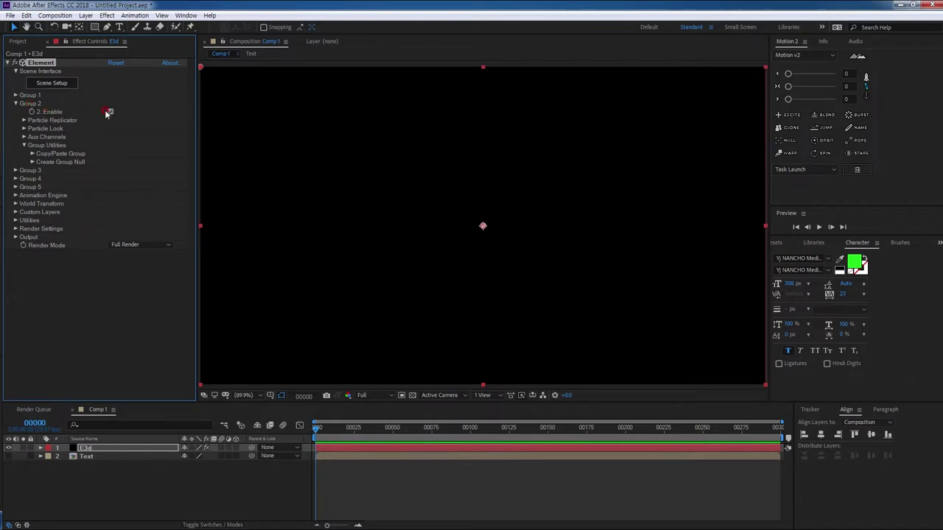
left_click(24, 120)
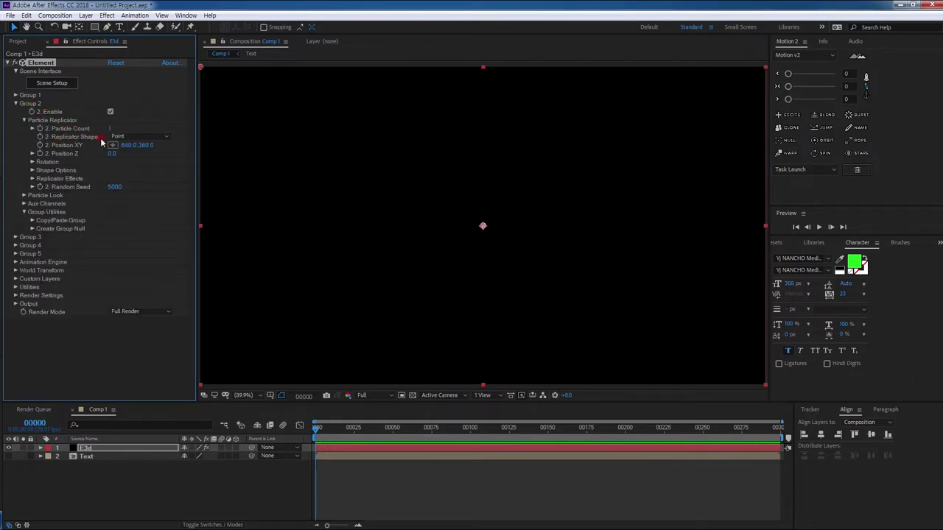
- Set Replicator Shape to Layer on 2. Text, Particle Count 1000, Shape Scale 50
left_click(136, 137)
left_click(136, 203)
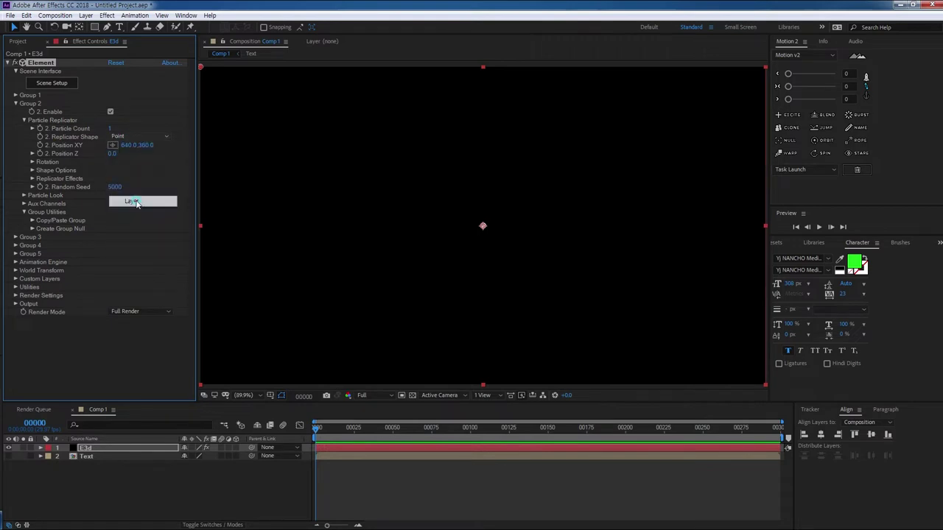
left_click(153, 182)
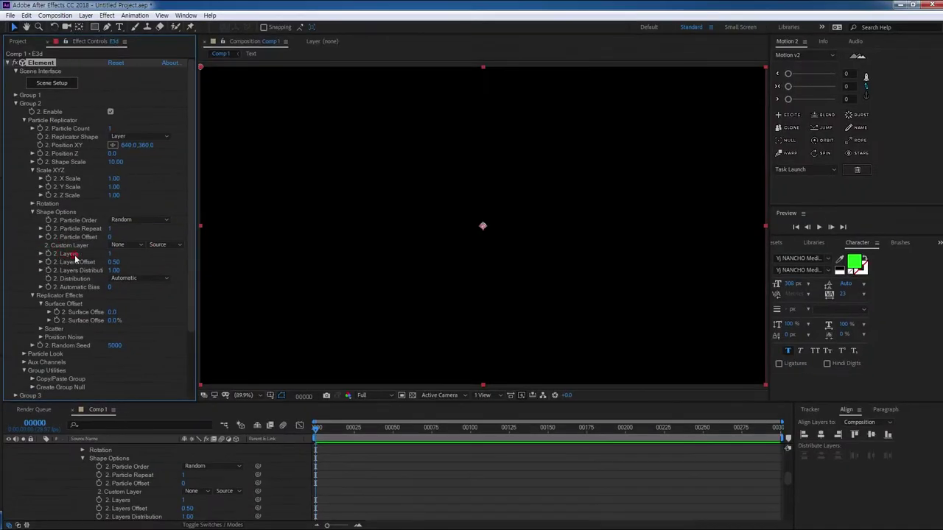
left_click(119, 245)
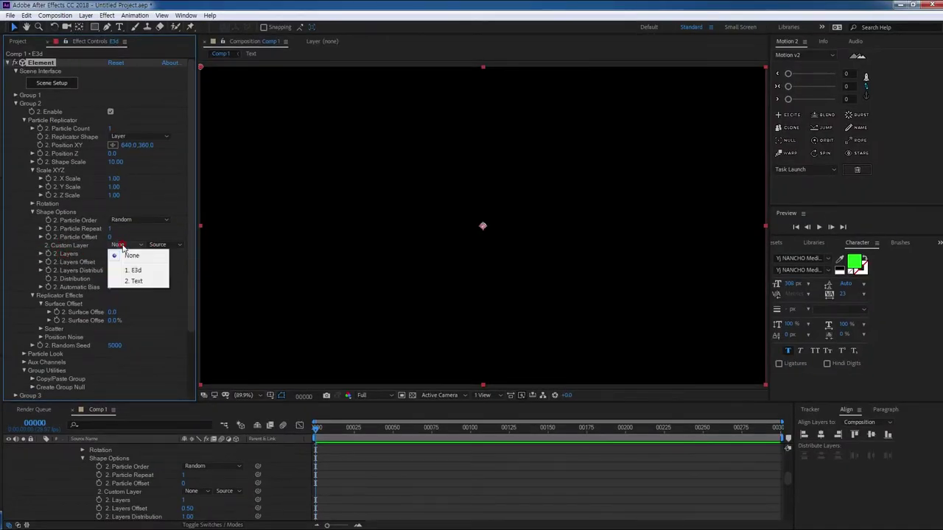
left_click(137, 280)
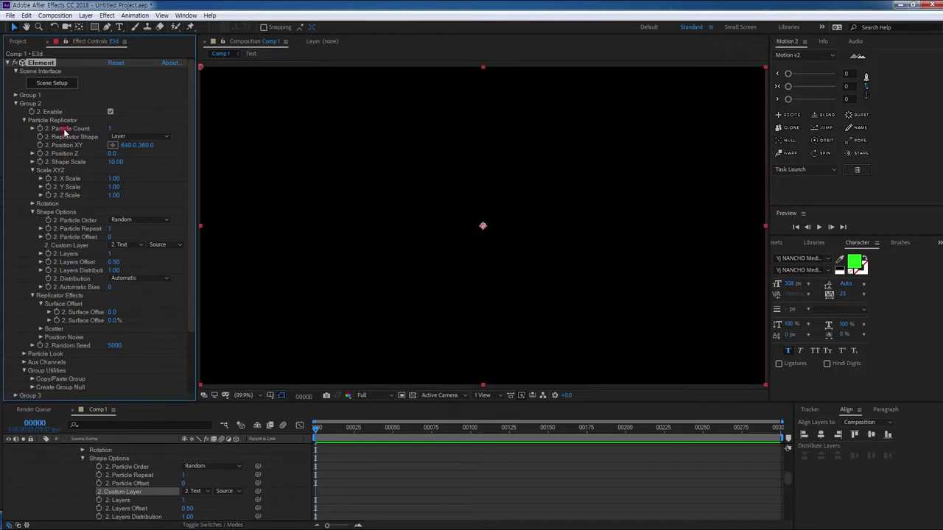
left_click(110, 128)
type("000")
key("Return")
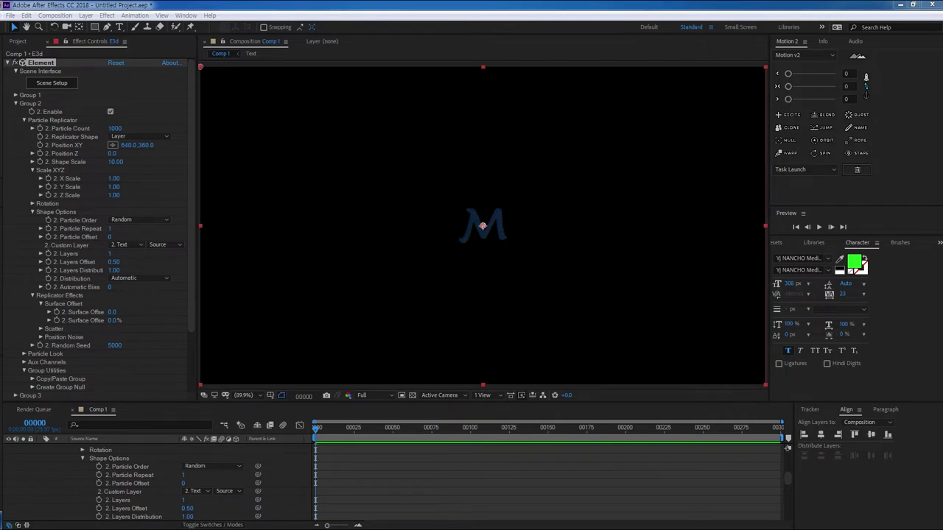
left_click(115, 162)
type("50")
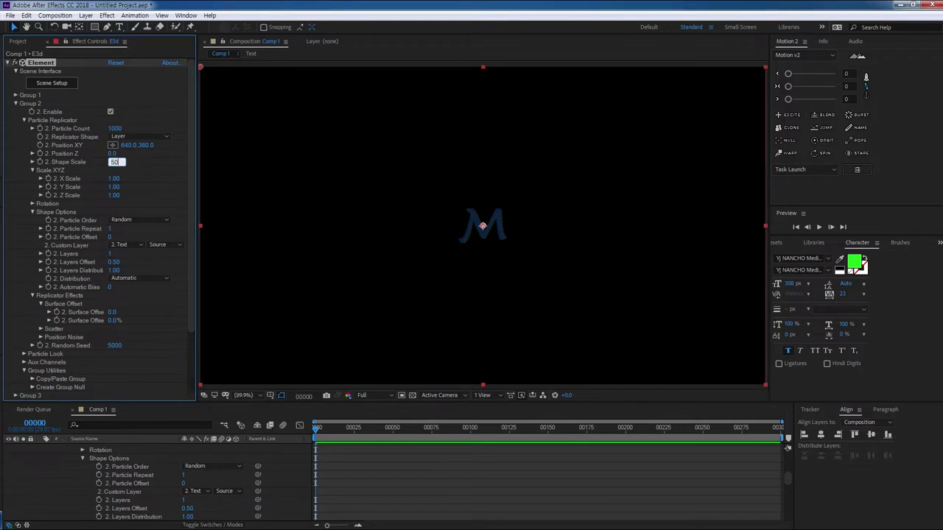
key("Return")
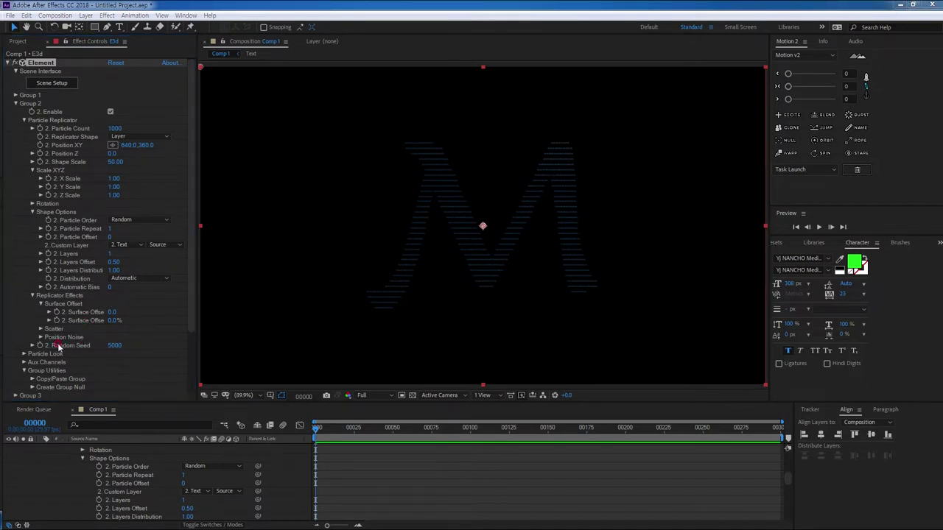
- Under Replicator Effects > Scatter, give Group 2's particles a Z Scatter of 5
left_click(41, 329)
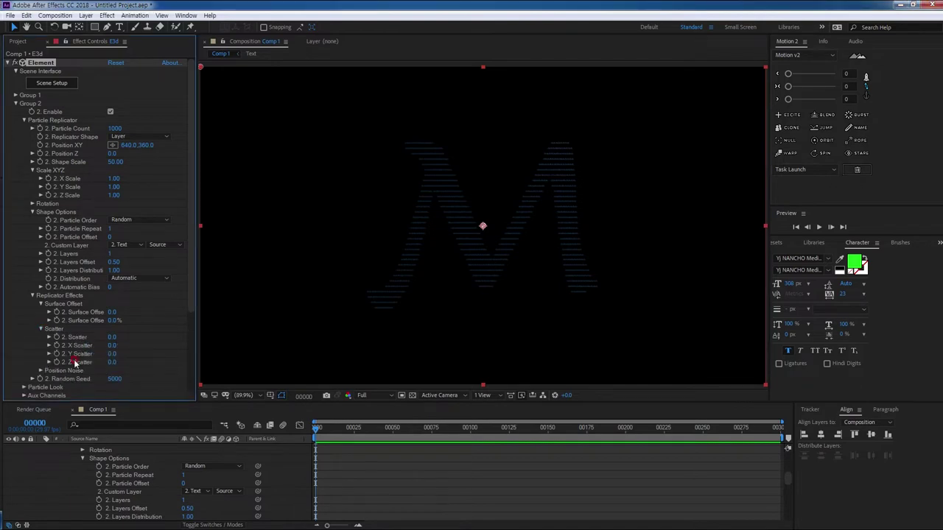
left_click(114, 363)
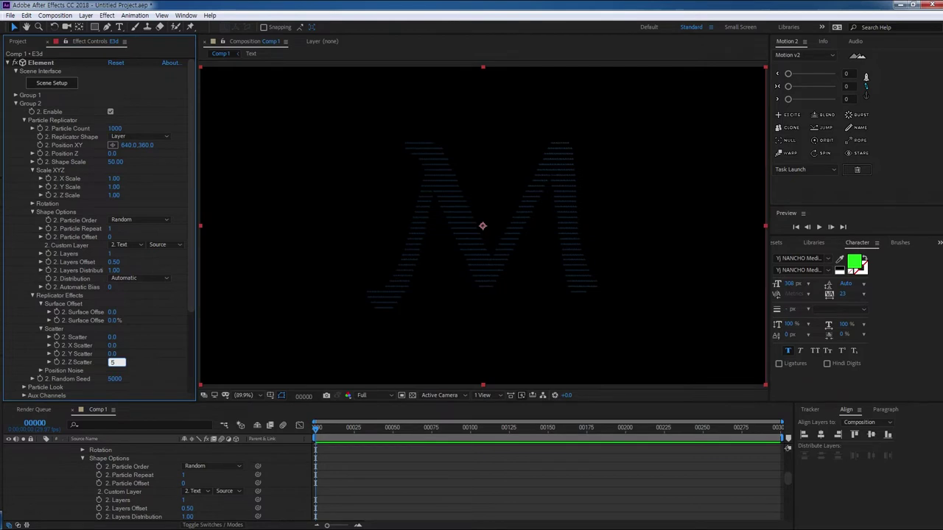
left_click(172, 365)
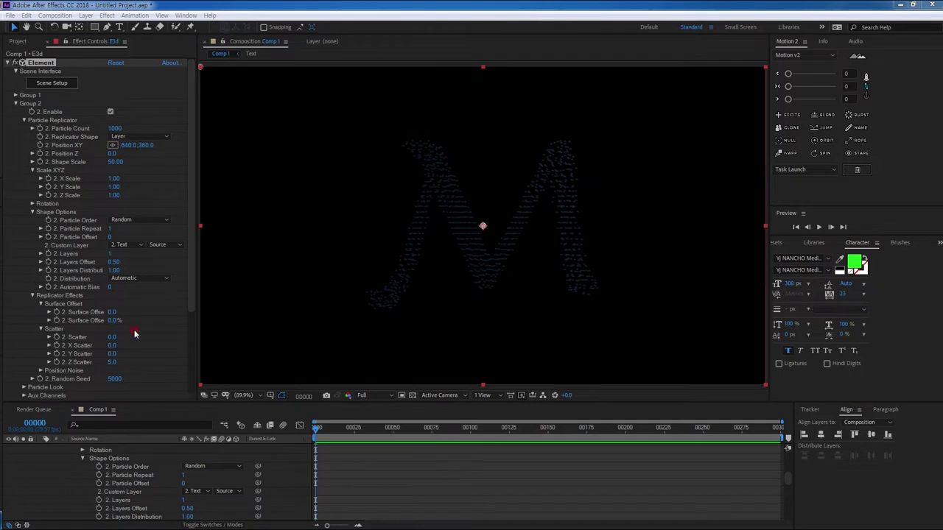
left_click_drag(193, 280, 193, 313)
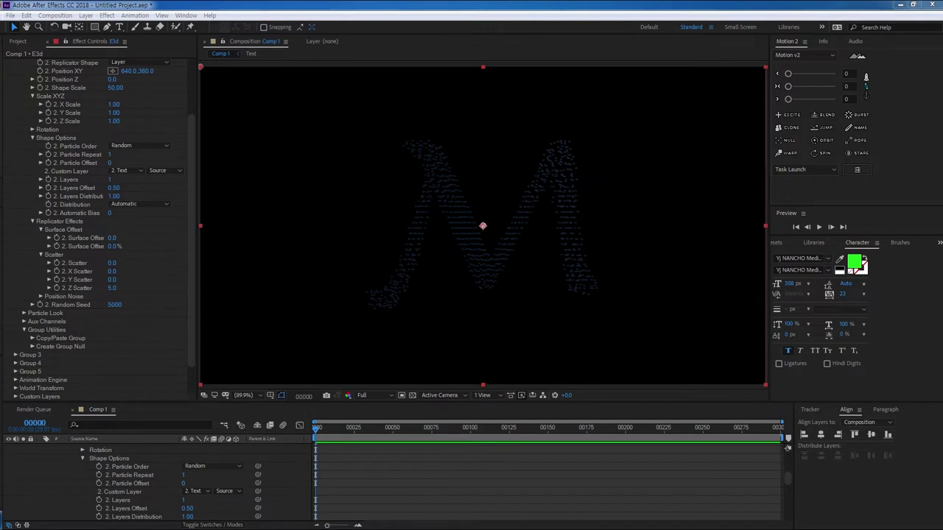
- Set Group 2's Particle Size to 100 with 100% Particle Size Random
left_click(24, 313)
left_click(115, 322)
type("101")
key("Return")
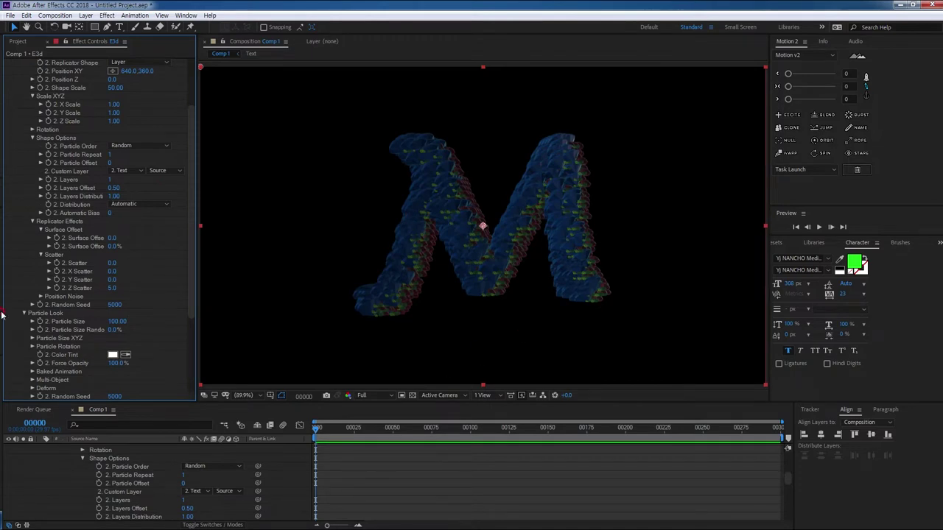
left_click_drag(114, 330, 199, 327)
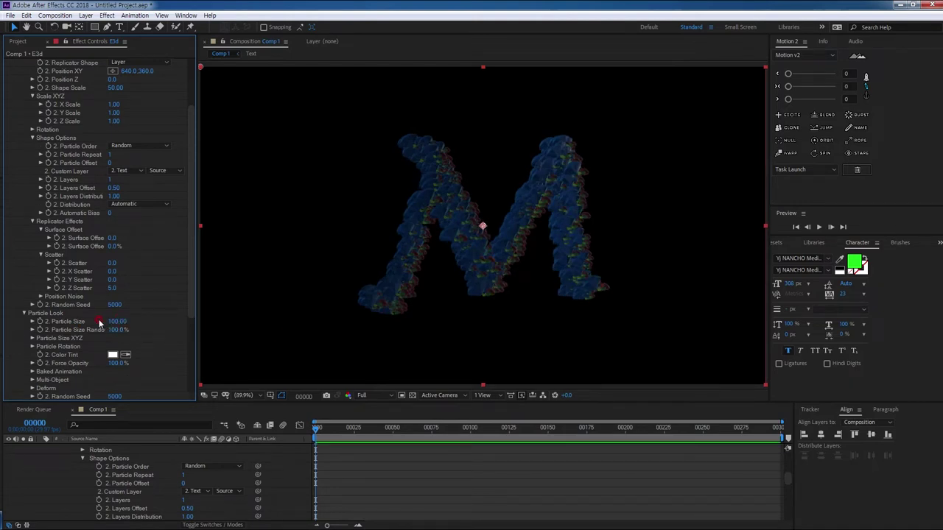
- Change Group 2's Random Seed to 17300 to reshuffle the particle arrangement
left_click(35, 339)
scroll(189, 322, "down", 2)
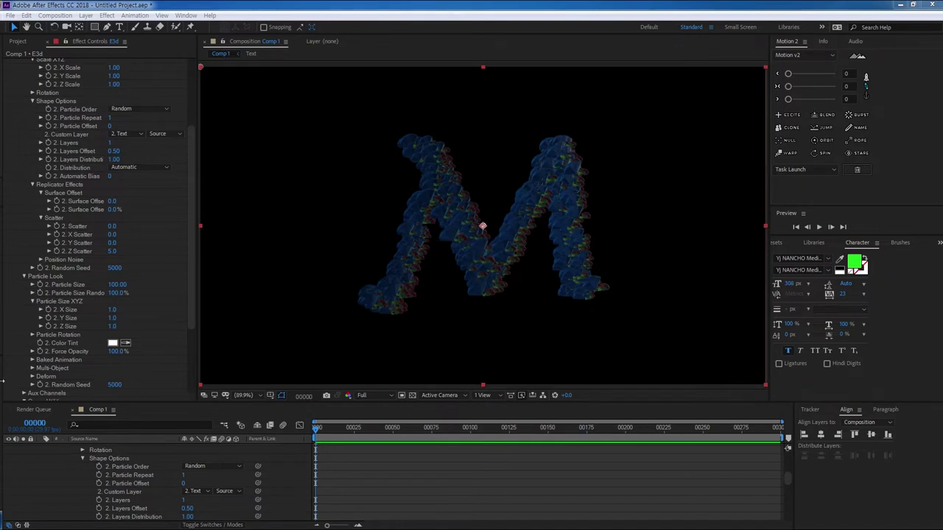
left_click_drag(125, 388, 123, 385)
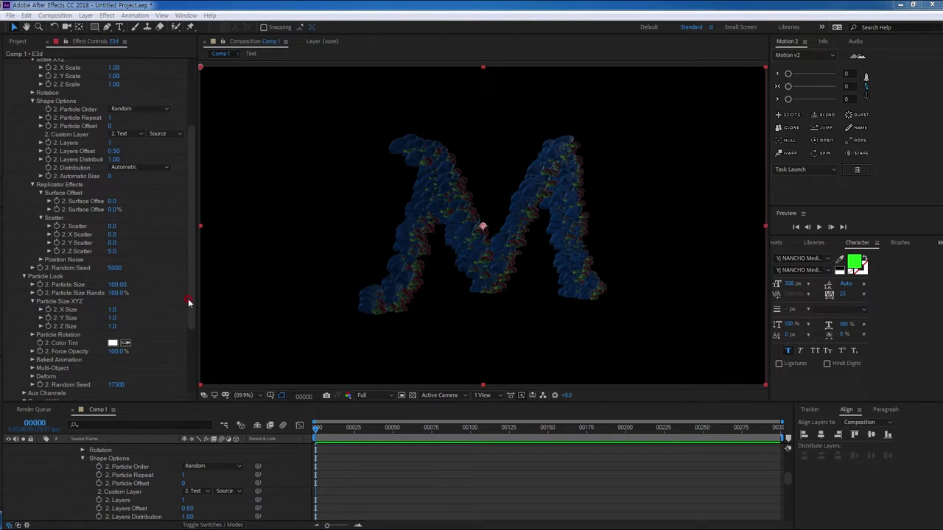
- Set Group 2's Particle Rotation Random to 180°
left_click(33, 335)
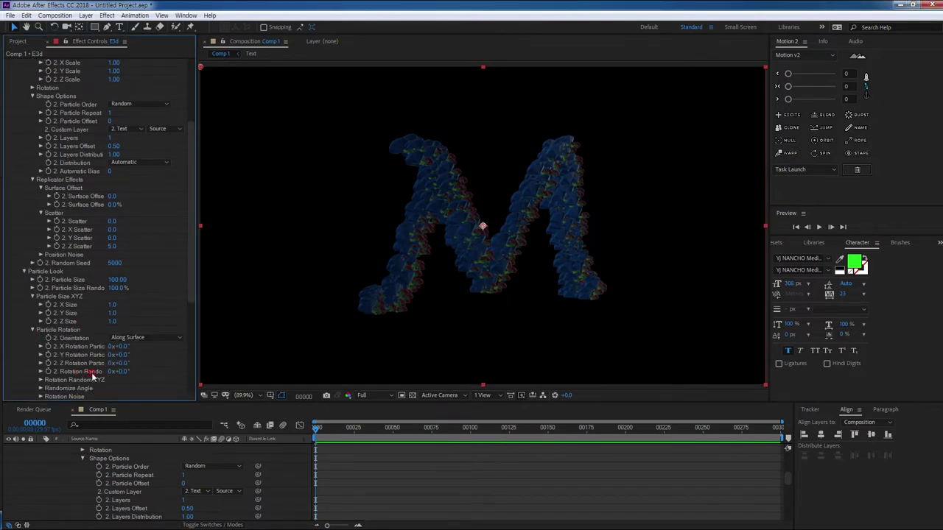
left_click_drag(196, 360, 223, 357)
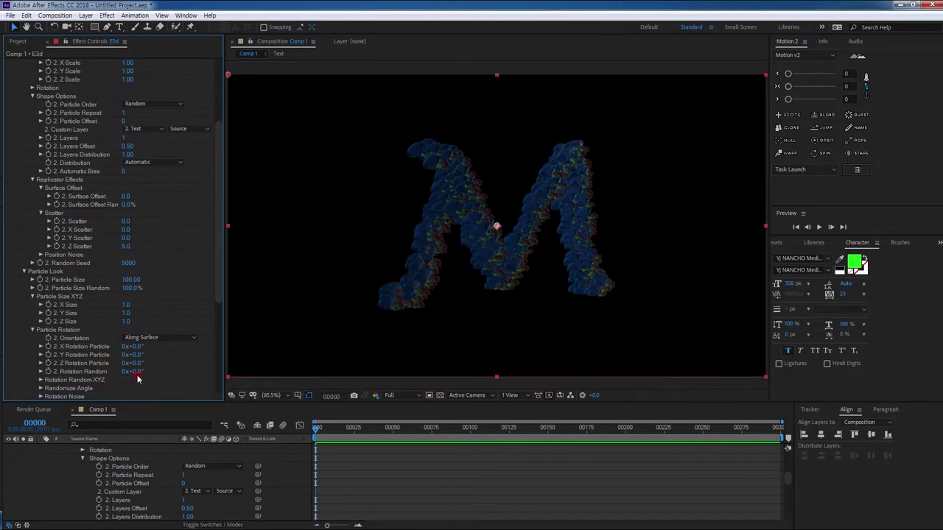
left_click(134, 372)
type("180")
key("Return")
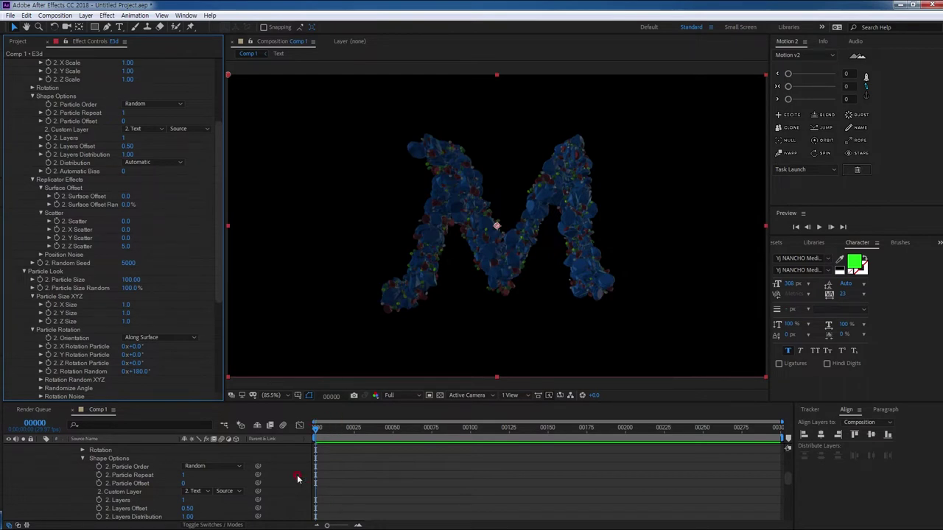
key("ctrl+alt+shift+c")
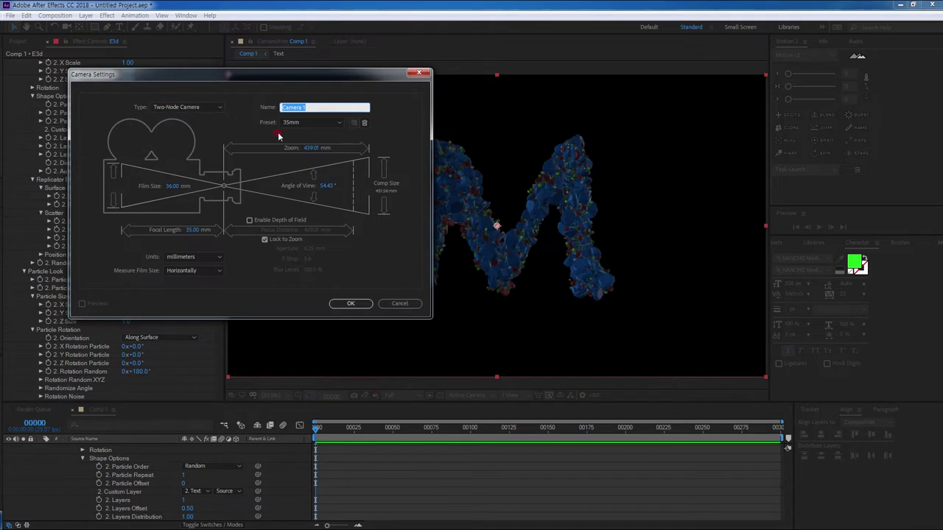
- Accept the new camera and, at frame 150, orbit it to angle the view on the M
left_click(350, 305)
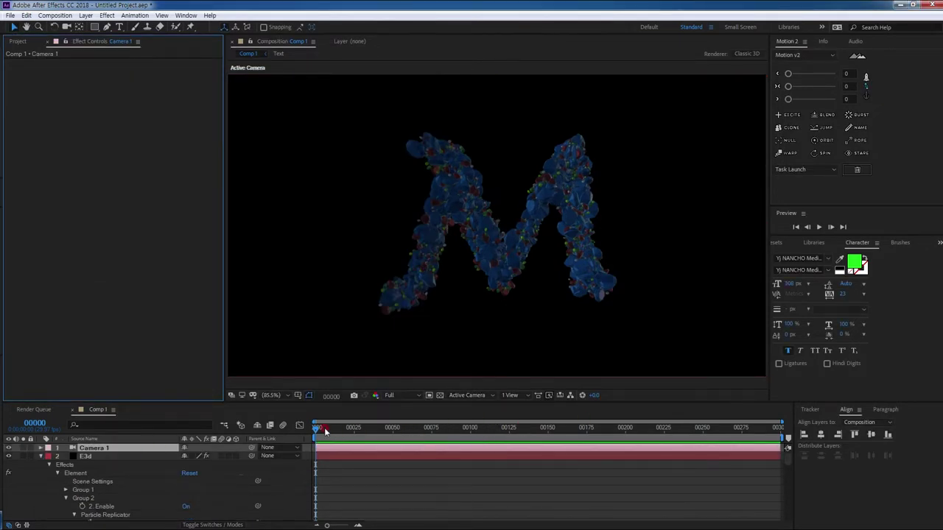
left_click_drag(317, 433, 548, 454)
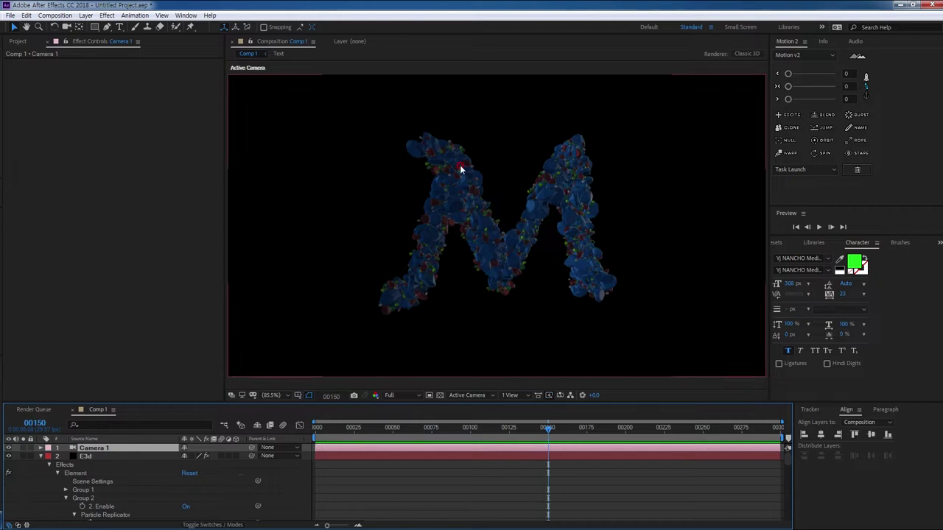
left_click(67, 28)
mouse_move(444, 264)
left_mouse_down()
mouse_move(470, 268)
mouse_move(527, 242)
mouse_move(545, 318)
left_mouse_up()
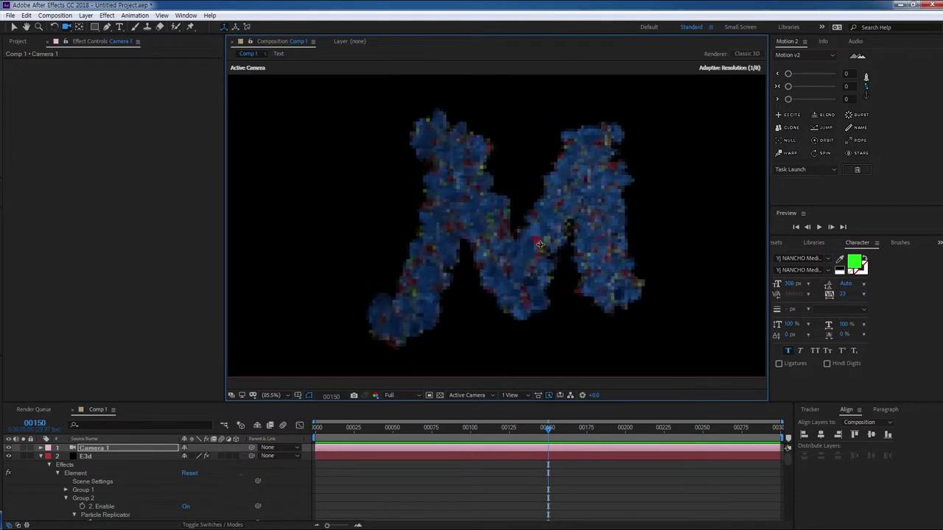
- Keyframe Camera 1's Position and Point of Interest at frame 150
left_click(123, 448)
key("p")
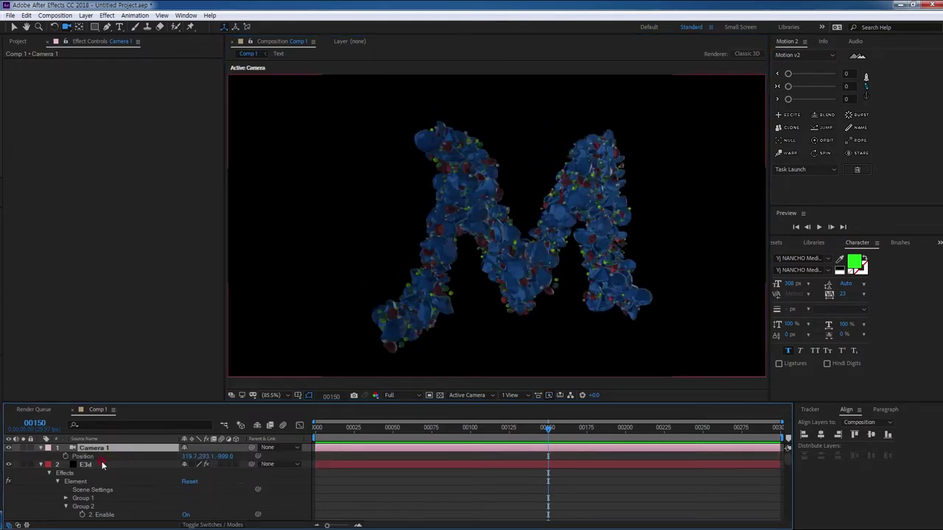
key("shift+a")
left_click(65, 465)
left_click(66, 456)
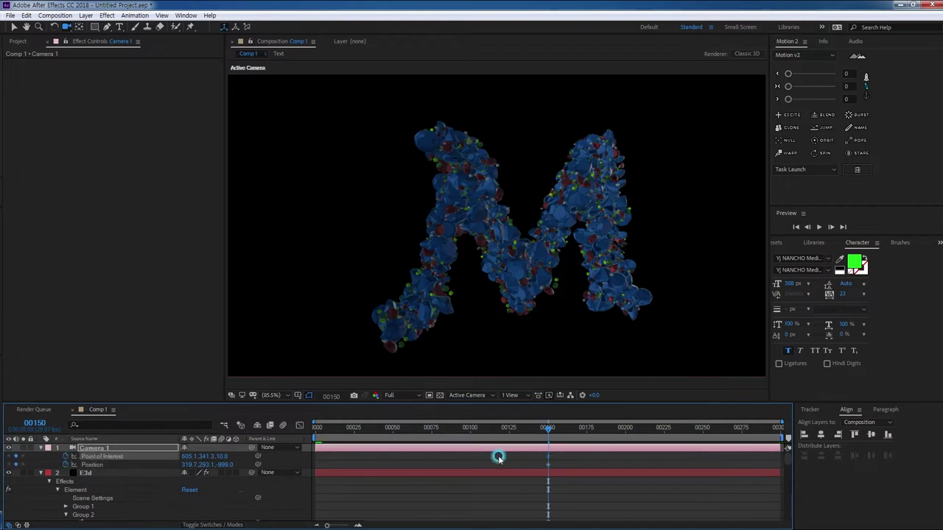
left_click(549, 432)
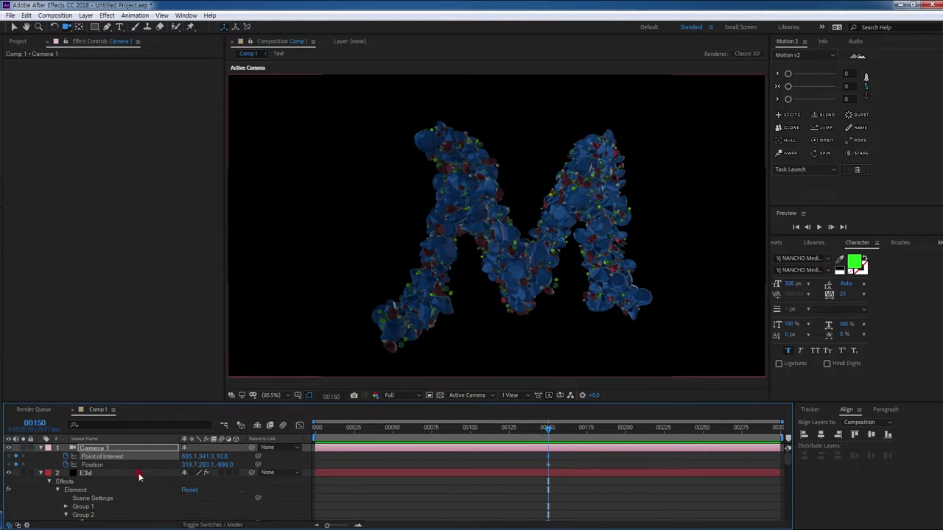
left_click(96, 473)
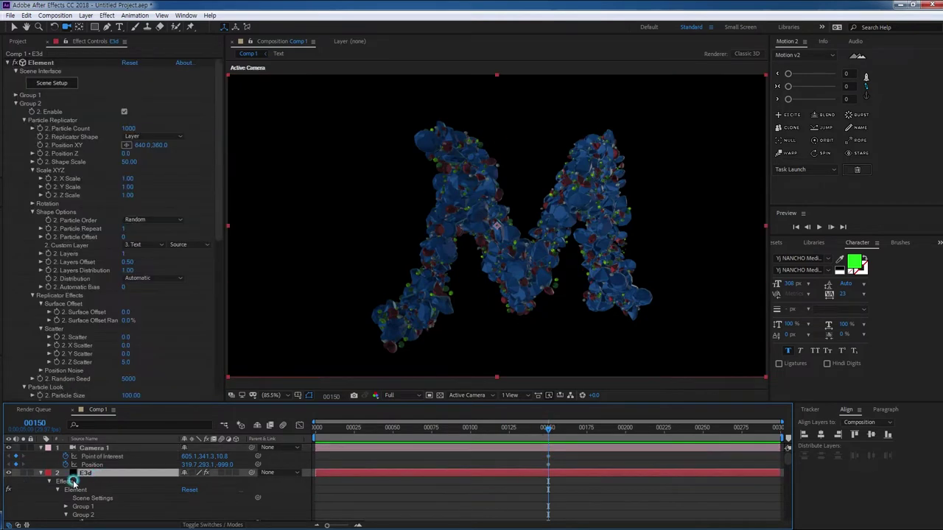
- Disable Element's Group 2 so the dotted M disappears
left_click(18, 105)
left_click(18, 105)
scroll(75, 93, "down", 1)
scroll(77, 96, "up", 1)
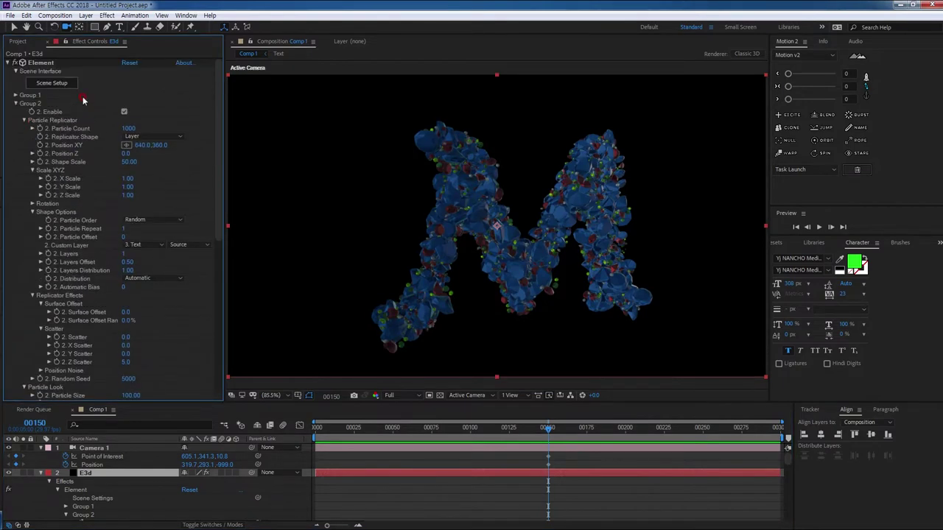
left_click(123, 111)
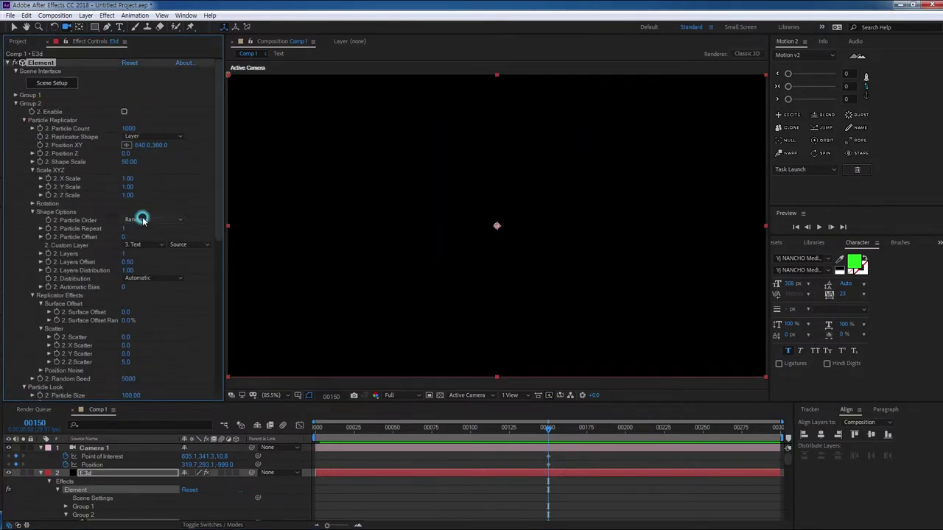
left_click(14, 104)
- Set Group 1's Particle Replicator Particle Count to 1000
left_click(15, 95)
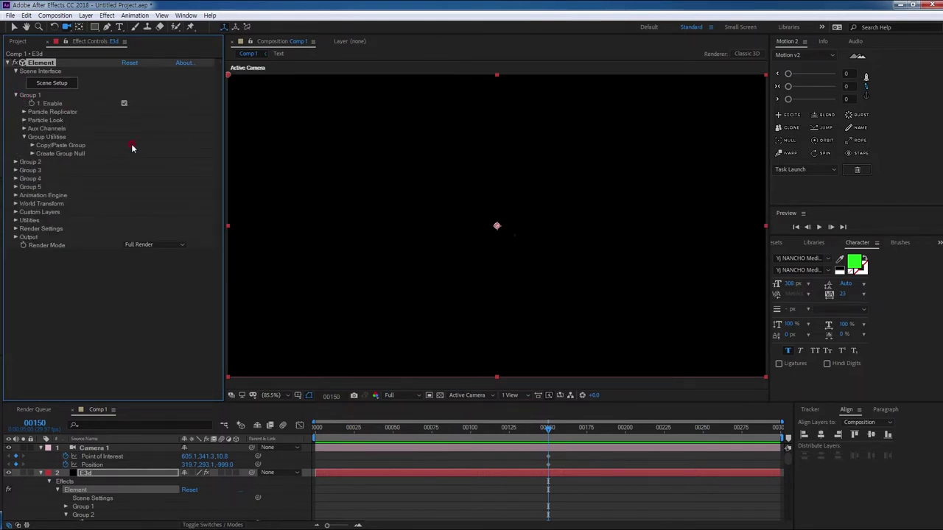
left_click(24, 112)
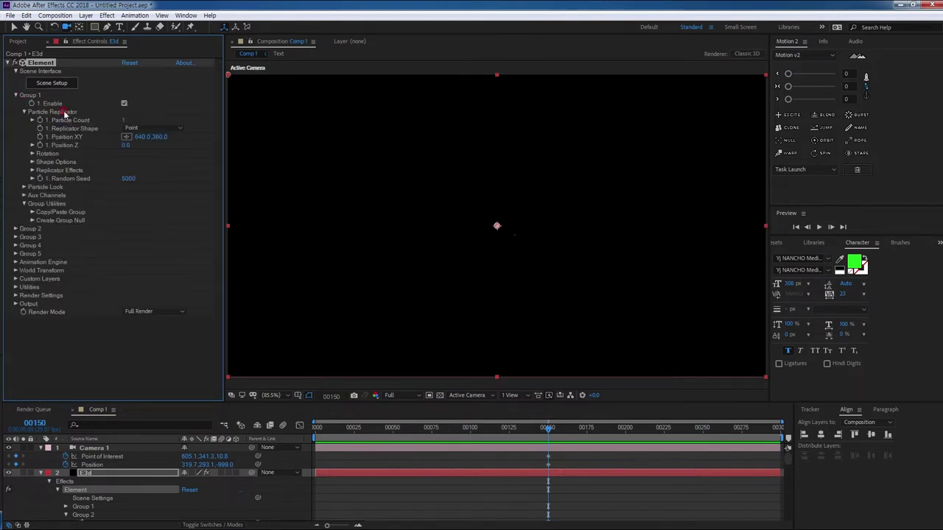
left_click(127, 120)
key("Return")
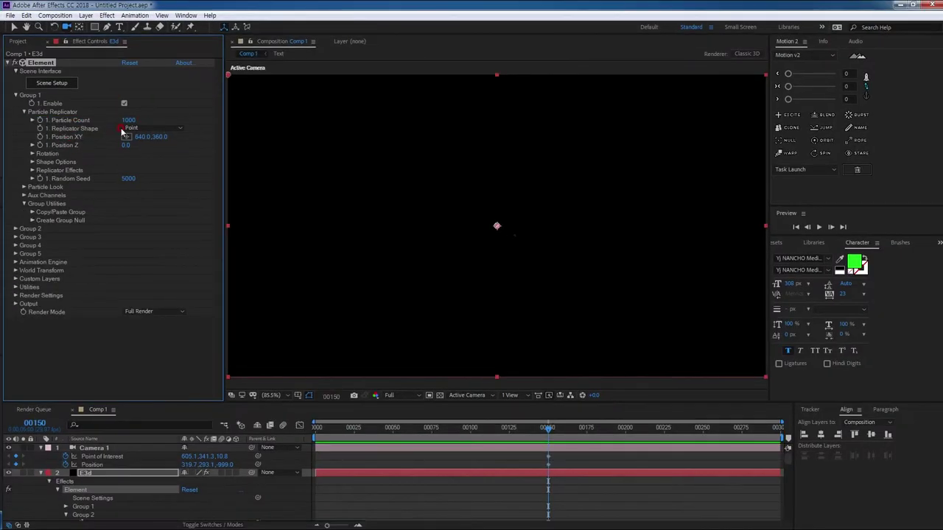
- Set Group 1's Replicator Shape to Layer with 3. Text as the Custom Layer
left_click(145, 128)
left_click(145, 192)
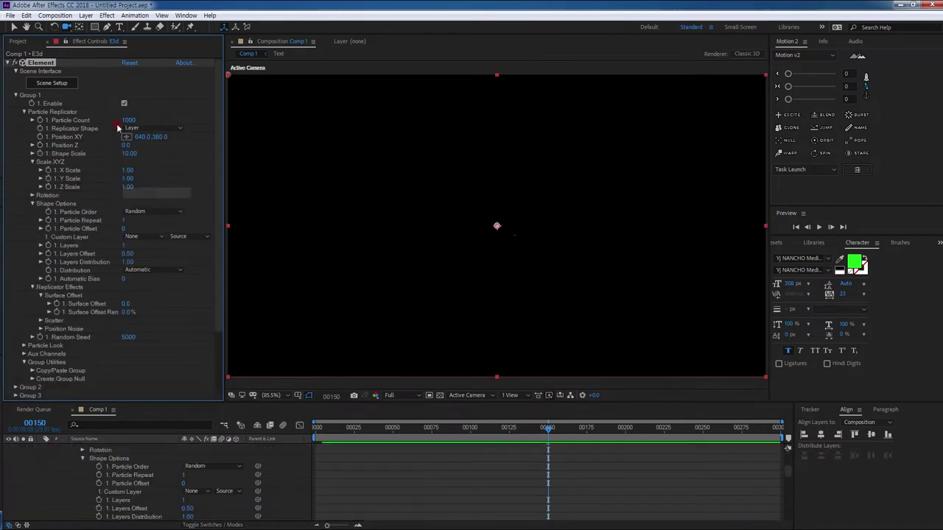
left_click(140, 236)
left_click(153, 274)
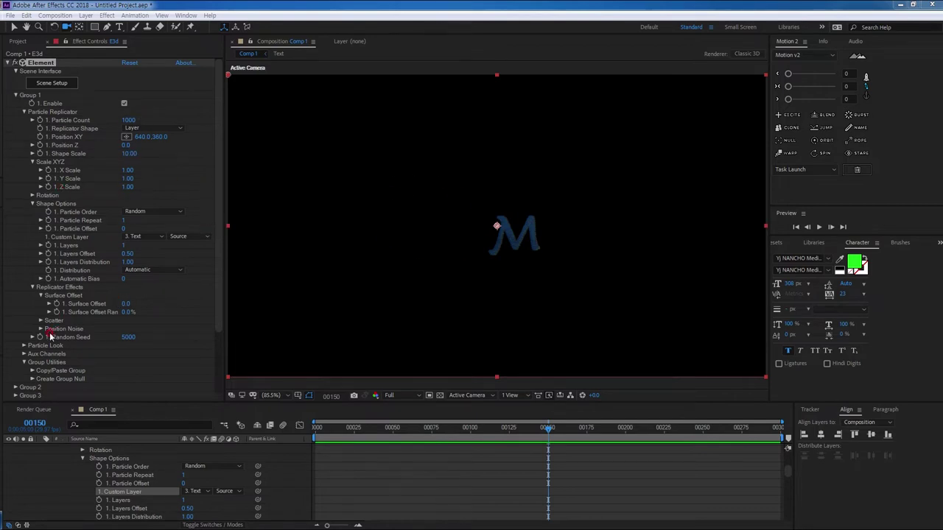
- Expand Group 1's Particle Look and Multi-Object settings
left_click(24, 346)
scroll(120, 331, "down", 1)
scroll(217, 326, "down", 3)
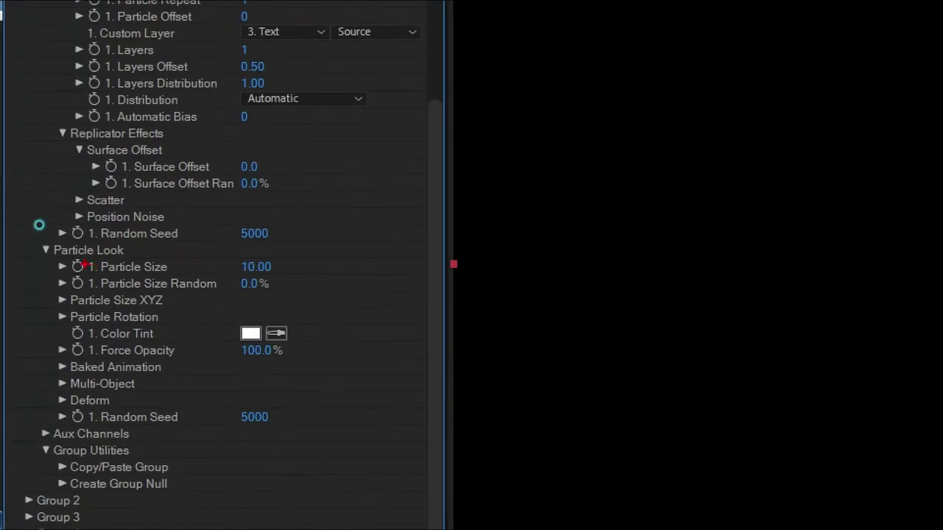
left_click_drag(49, 393, 143, 390)
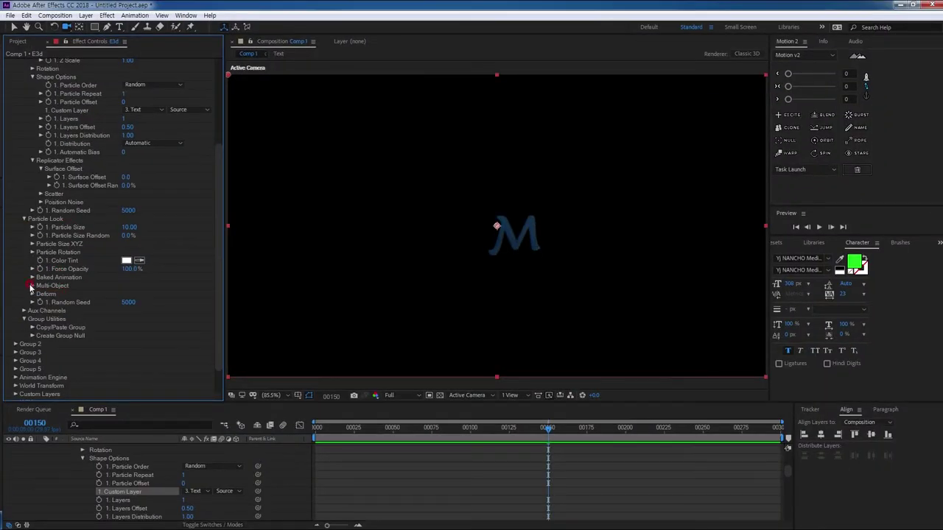
left_click(32, 286)
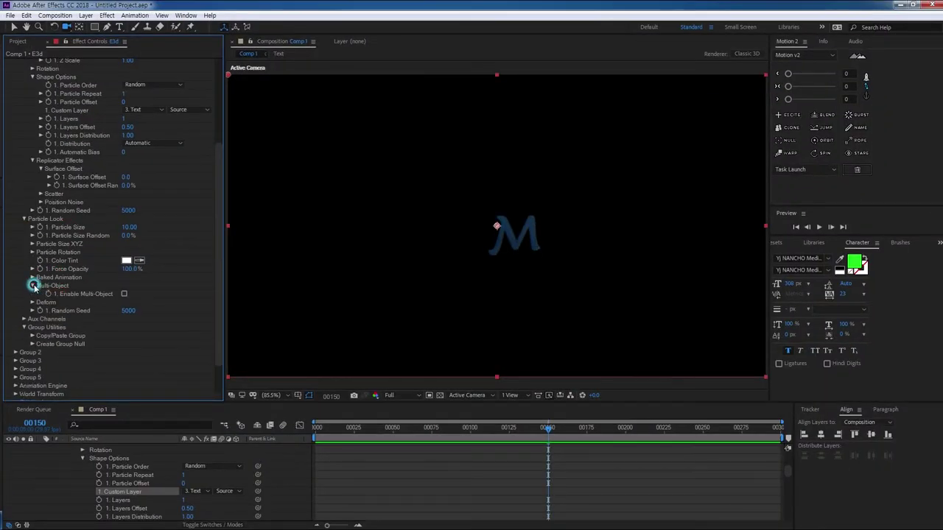
- Enable Multi-Object for Group 1 with Particle Size 85 and 100% size randomness
left_click(123, 294)
scroll(151, 295, "down", 3)
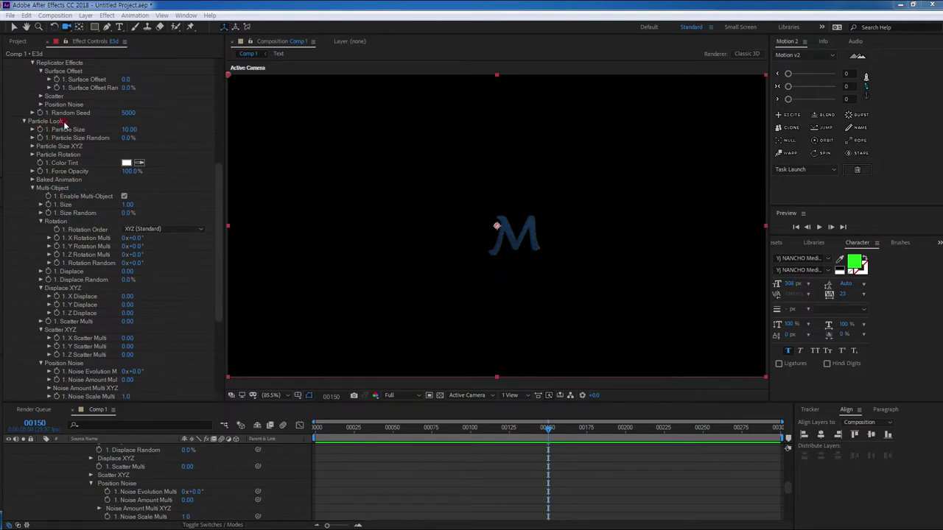
left_click(128, 130)
type("85")
key("Return")
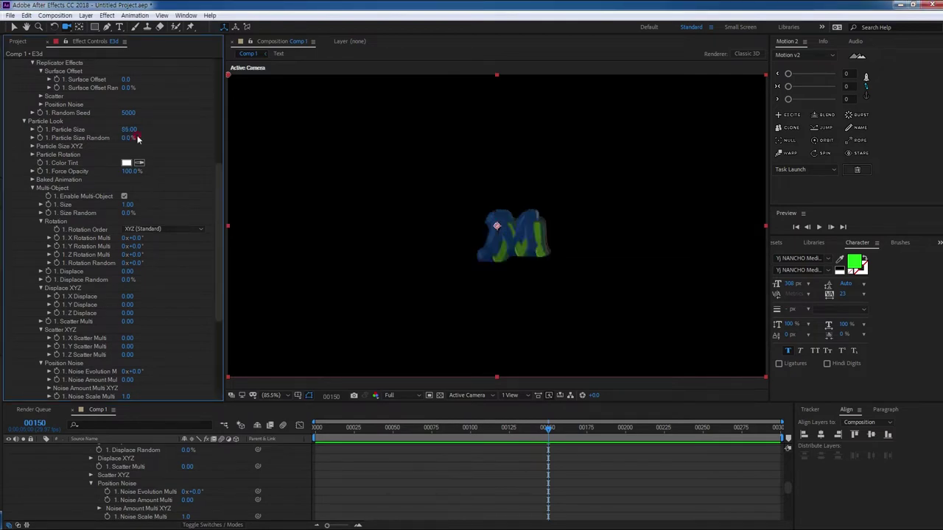
left_click_drag(126, 138, 145, 154)
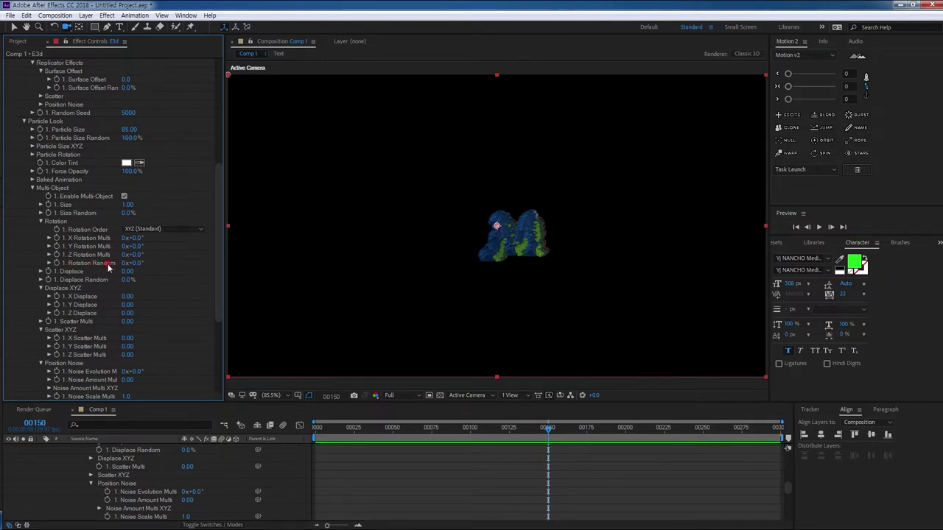
- Set Group 1's Multi-Object Rotation Random to 180°
left_click(136, 262)
type("0")
key("Return")
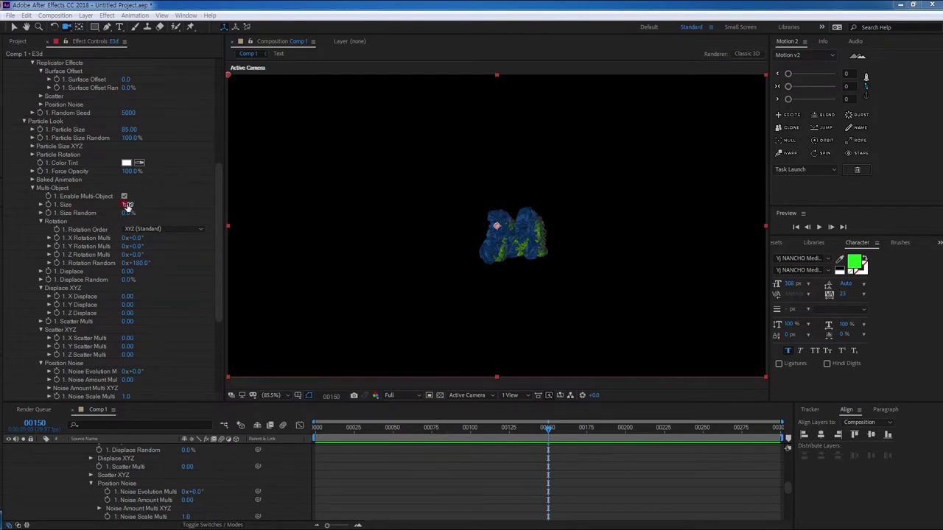
- Set the multi-object size to 5 and the Displace amount to 25
type("5")
key("Return")
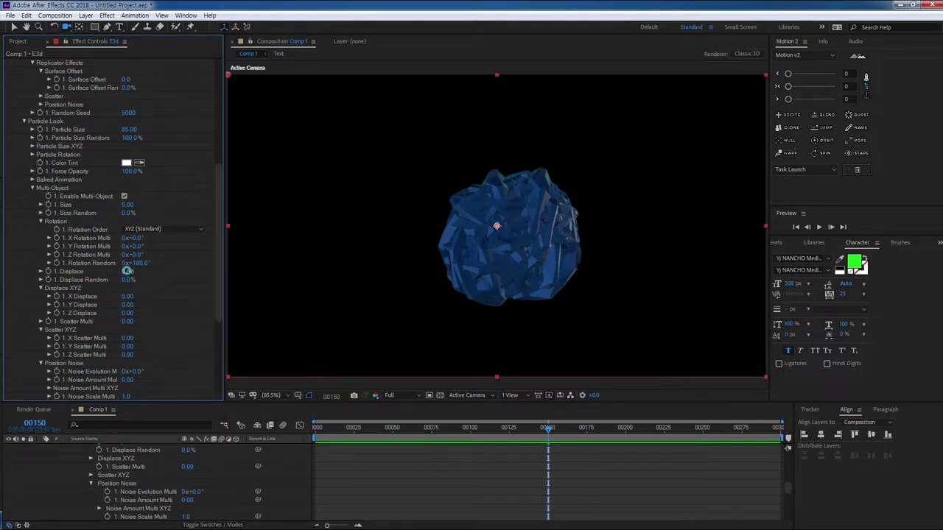
left_click_drag(127, 271, 600, 265)
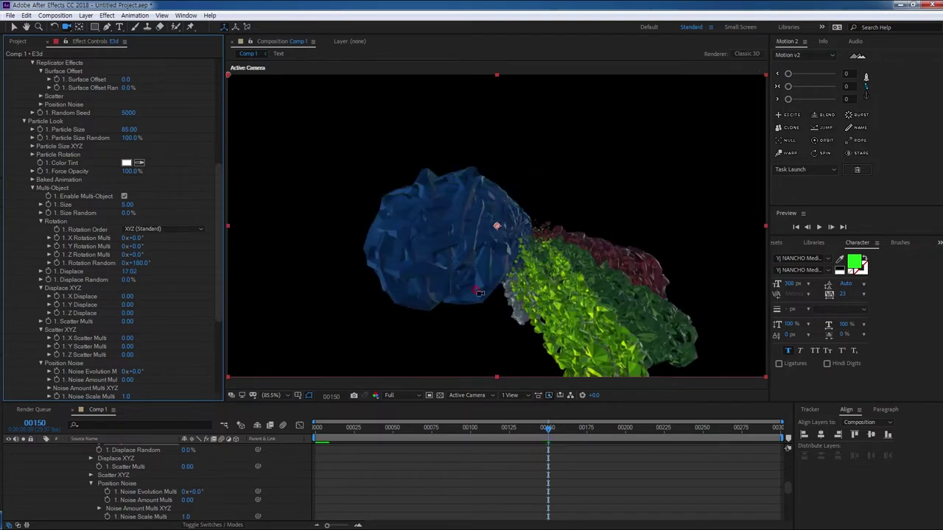
left_click(129, 271)
type("25")
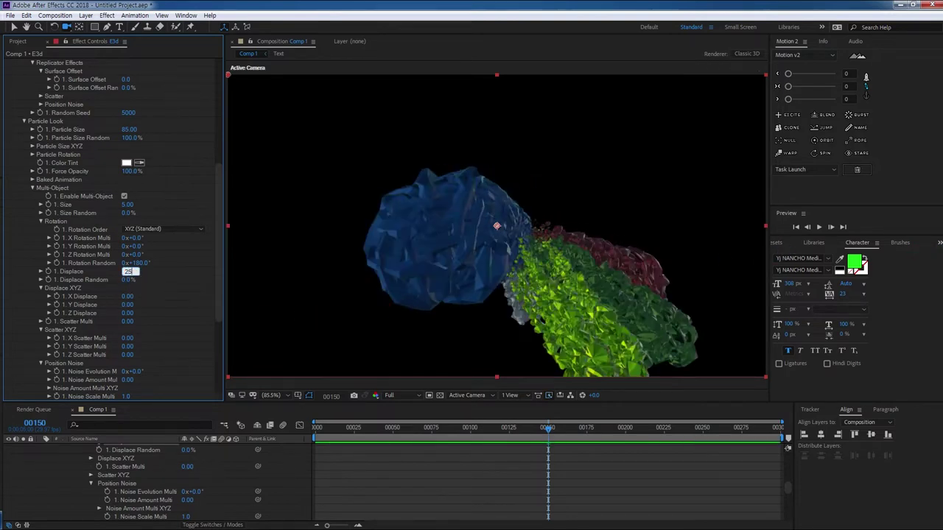
key("Return")
- Set Multi-Object Scatter Multi to 25 so the diamonds spread widely
left_click_drag(222, 304, 222, 326)
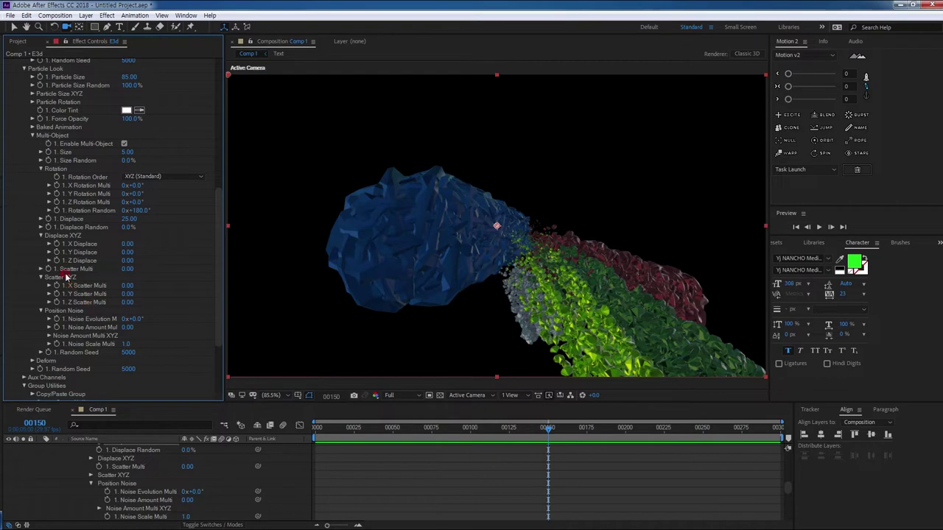
left_click_drag(124, 270, 211, 268)
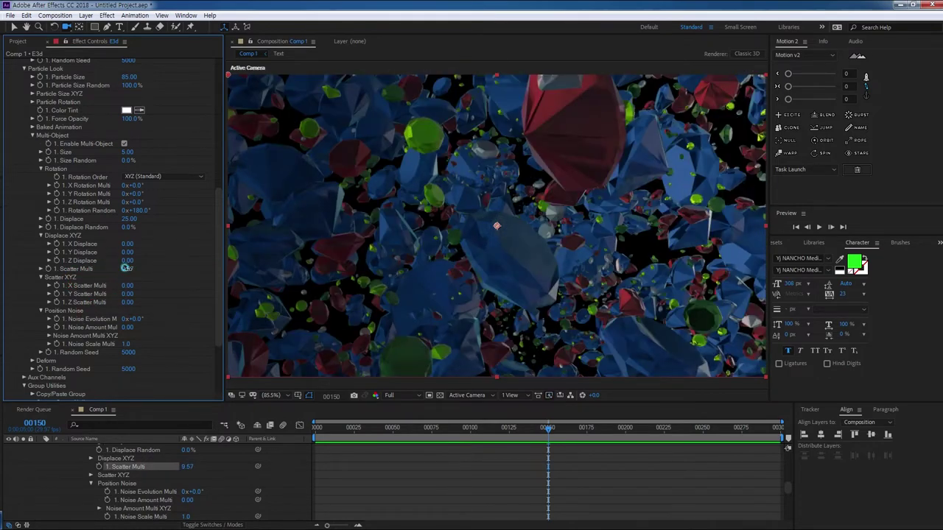
left_click_drag(127, 268, 250, 268)
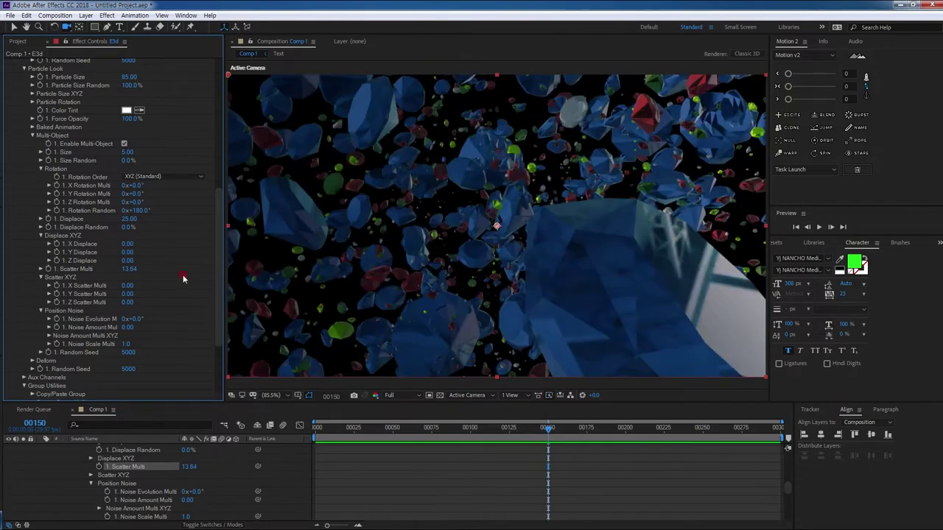
left_click(127, 270)
type("5")
key("Return")
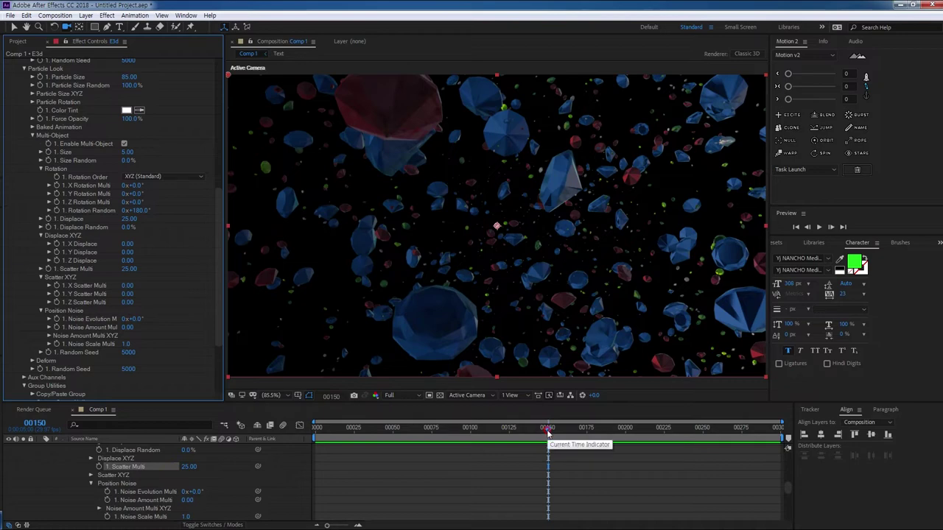
left_click_drag(547, 434, 315, 430)
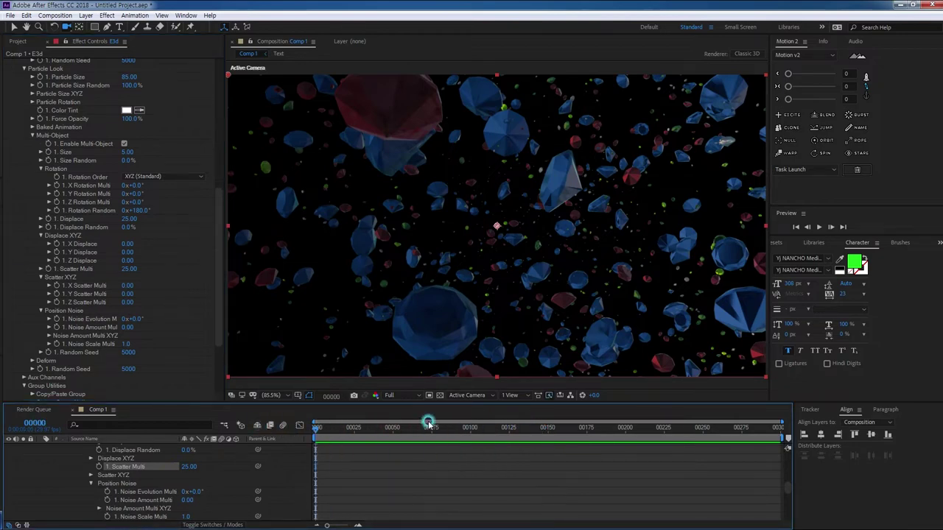
- At frame 0, check Group 2's Enable so the dense diamond M returns among the scattered diamonds
left_click_drag(424, 402, 427, 350)
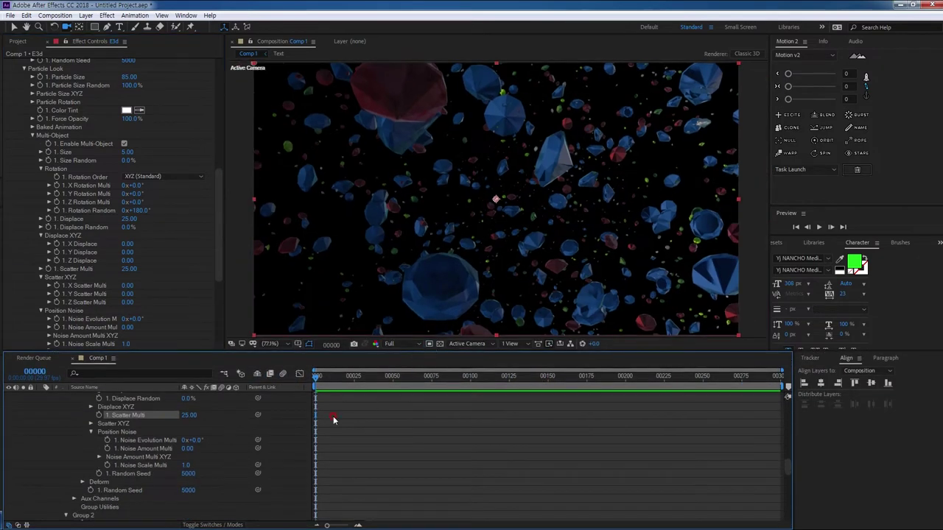
scroll(216, 416, "up", 10)
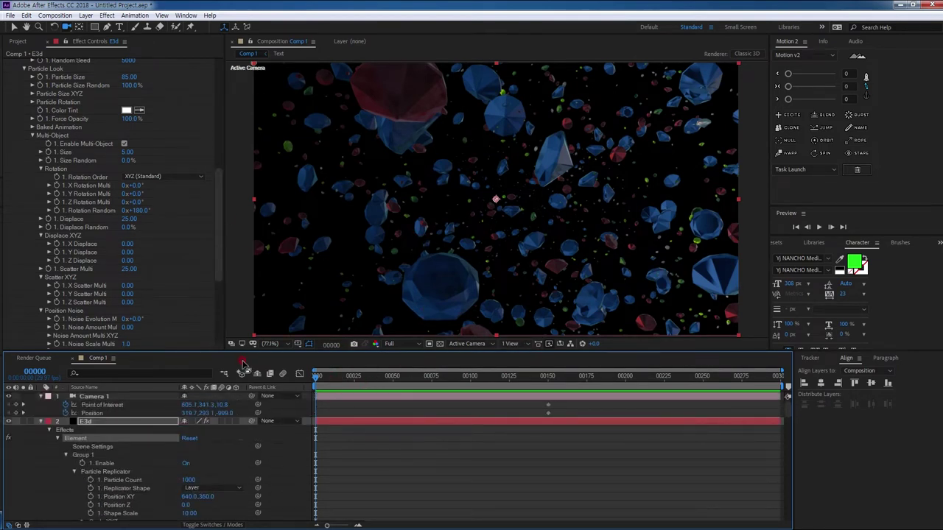
left_click_drag(220, 268, 216, 326)
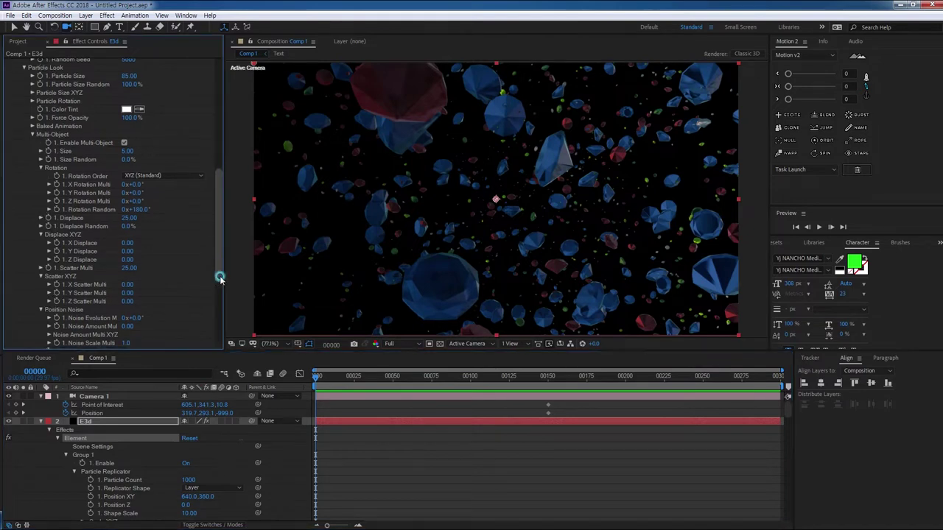
left_click(16, 263)
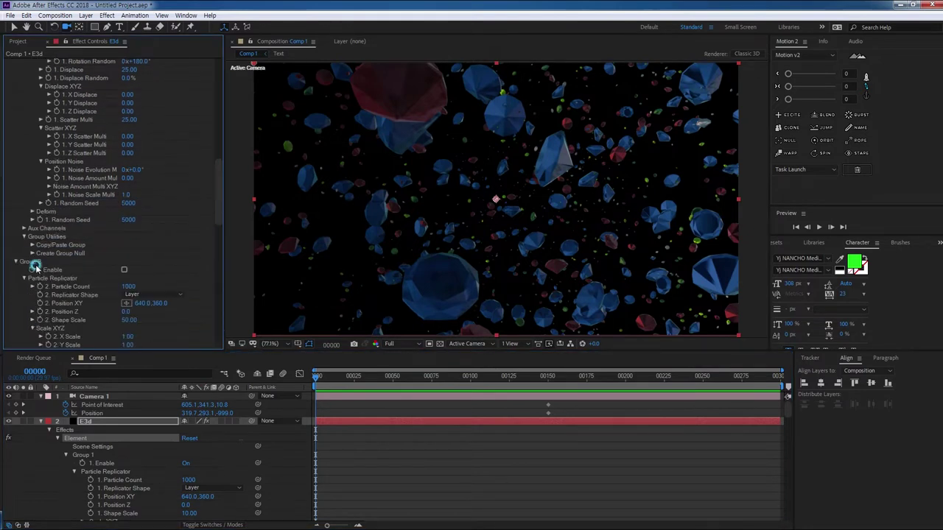
scroll(110, 220, "down", 5)
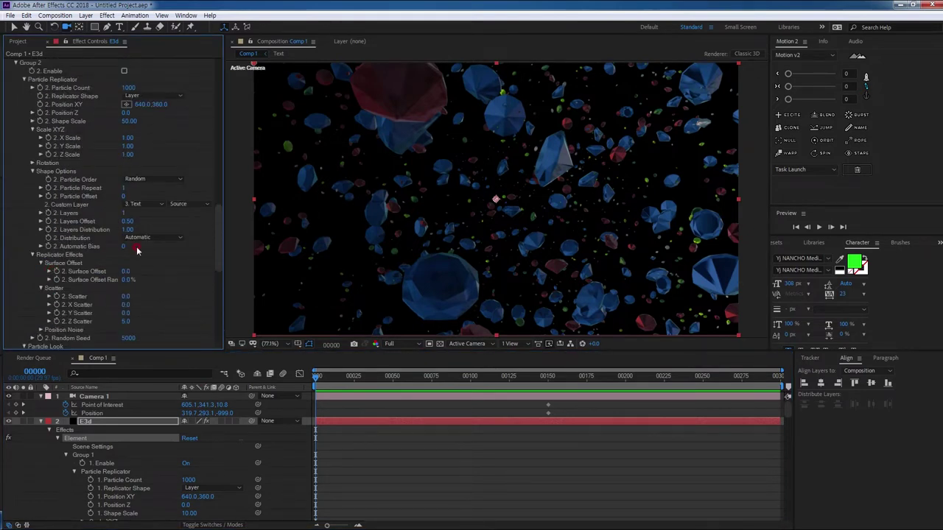
left_click(124, 71)
left_click_drag(218, 237, 218, 92)
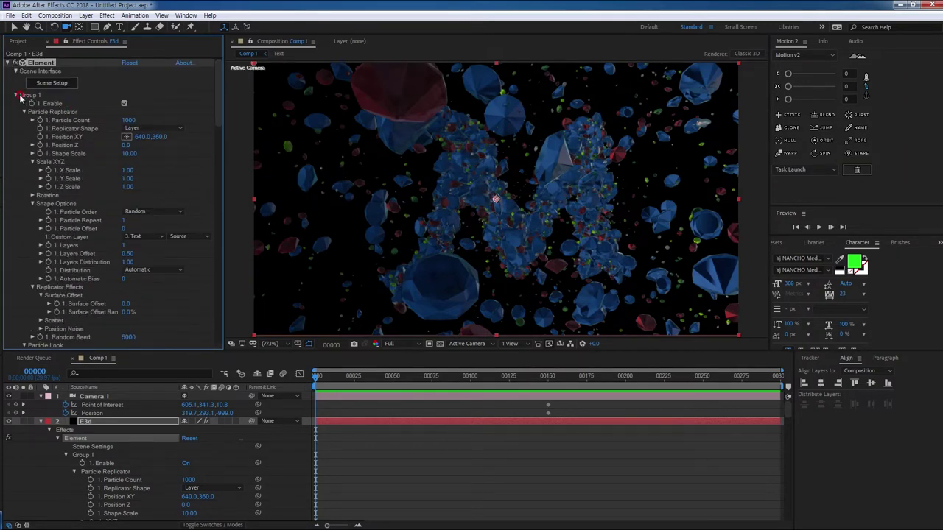
left_click_drag(219, 118, 232, 311)
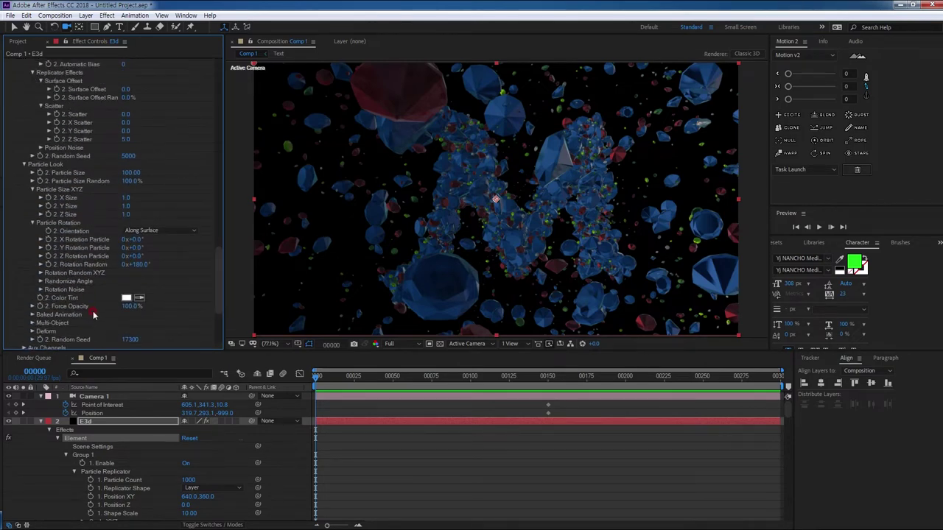
scroll(42, 324, "down", 3)
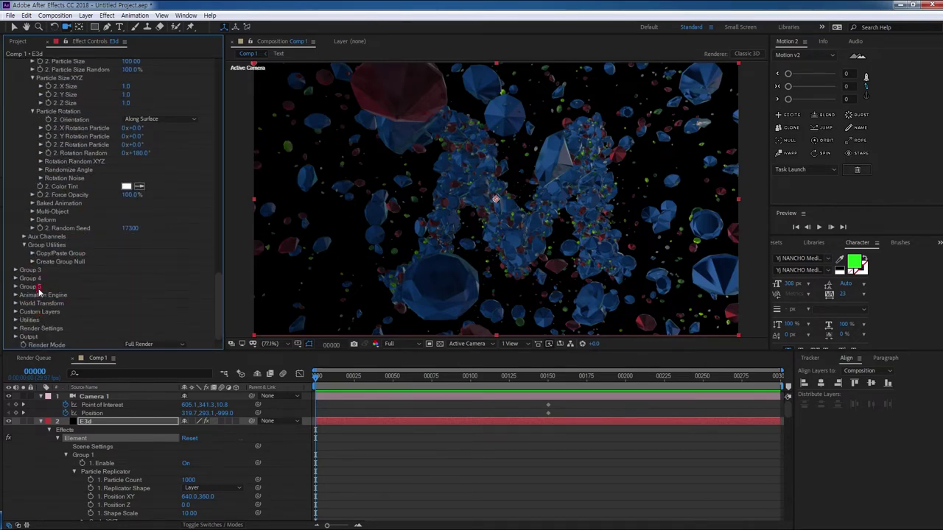
left_click(15, 295)
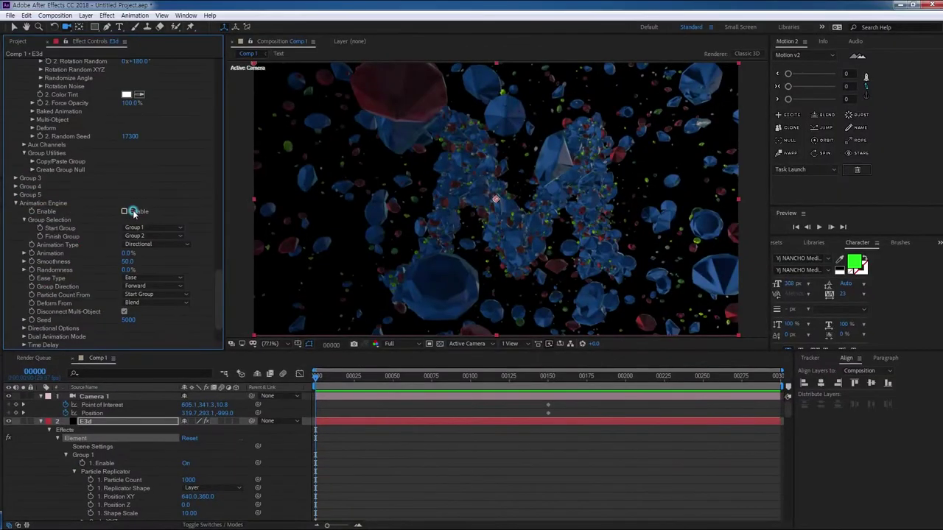
- Enable the Animation Engine, animate it from 0% at frame 0 to 100% at frame 150, and preview
left_click(131, 212)
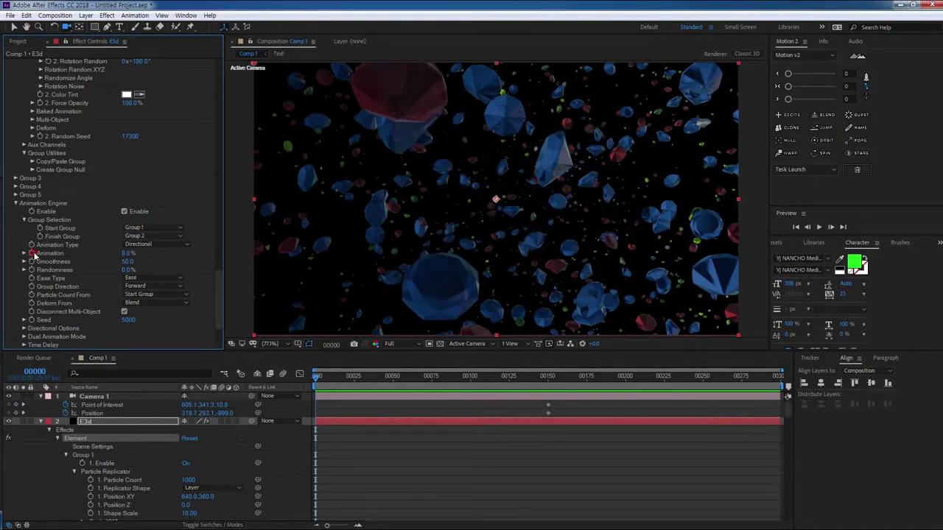
left_click_drag(316, 377, 548, 377)
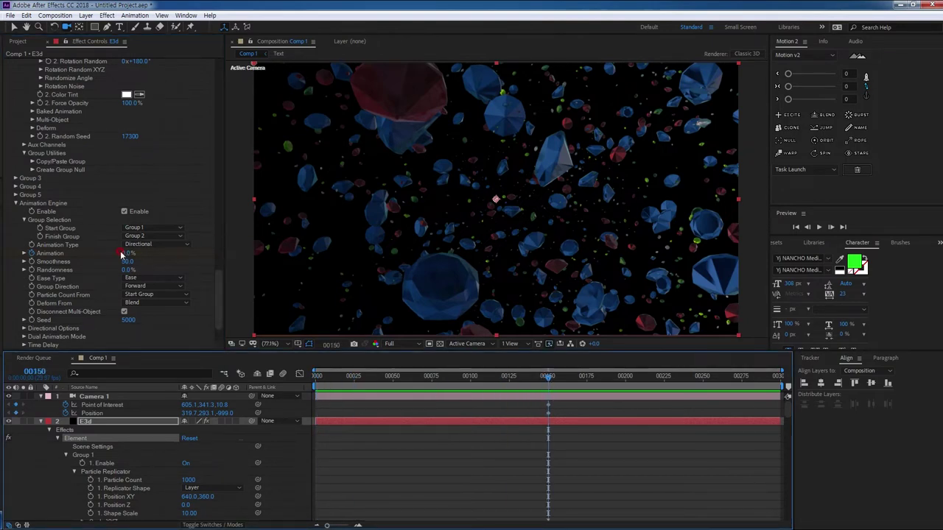
left_click_drag(127, 253, 211, 249)
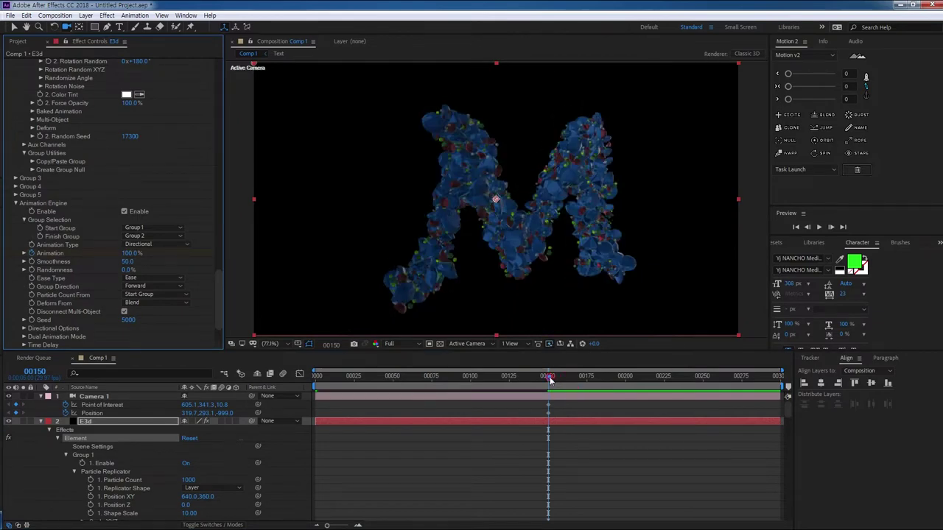
left_click_drag(550, 377, 315, 377)
key("space")
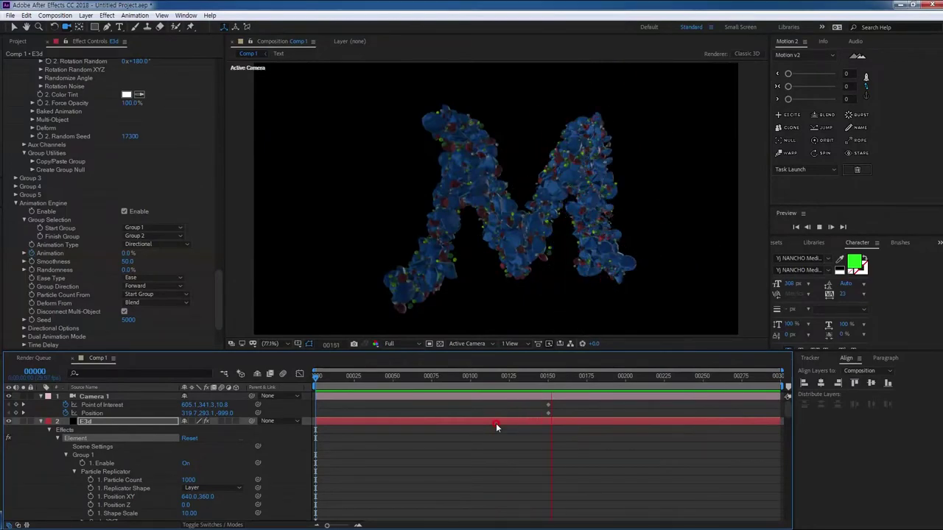
mouse_move(574, 377)
left_mouse_down()
mouse_move(343, 386)
mouse_move(497, 378)
left_mouse_up()
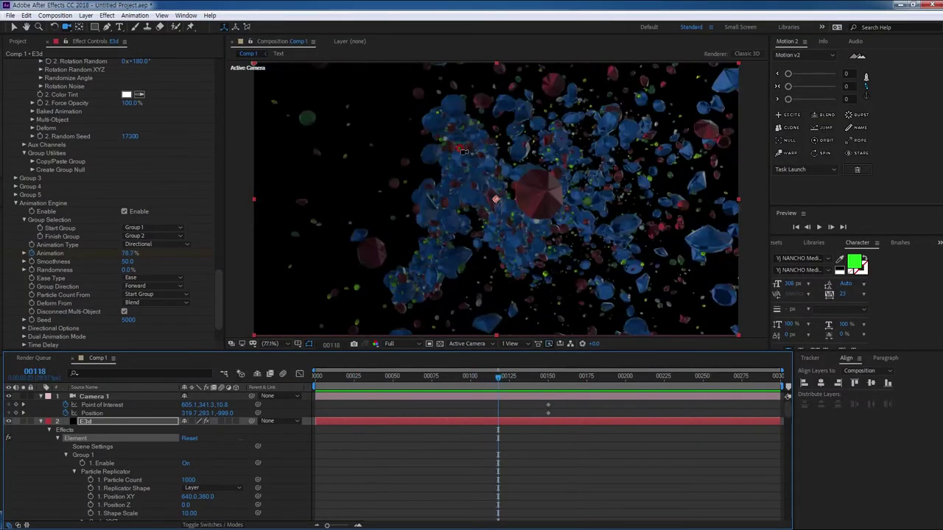
mouse_move(399, 172)
left_mouse_down()
mouse_move(400, 156)
mouse_move(507, 199)
left_mouse_up()
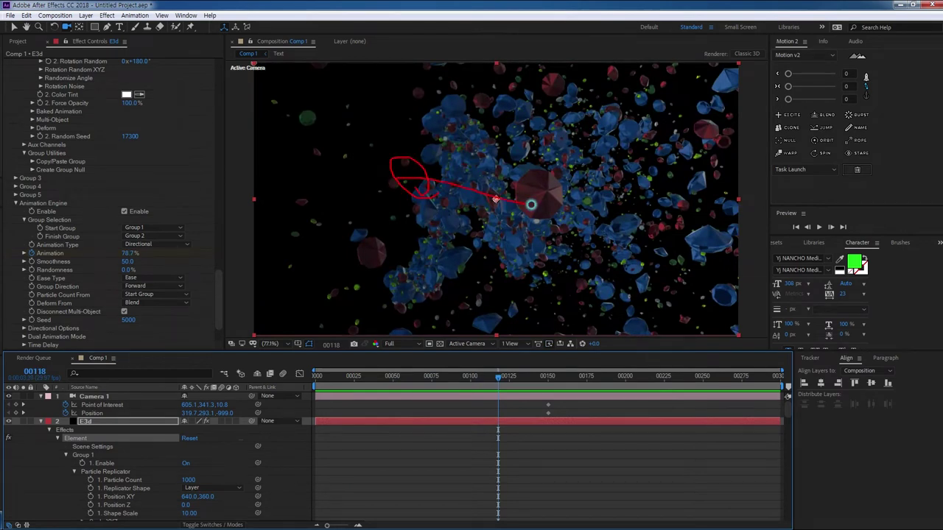
left_click_drag(587, 204, 585, 194)
key("Escape")
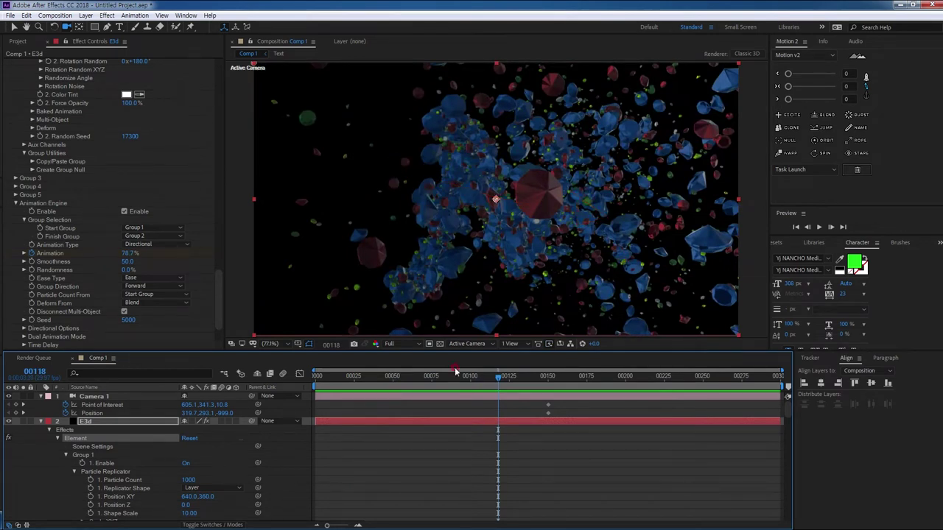
left_click(152, 246)
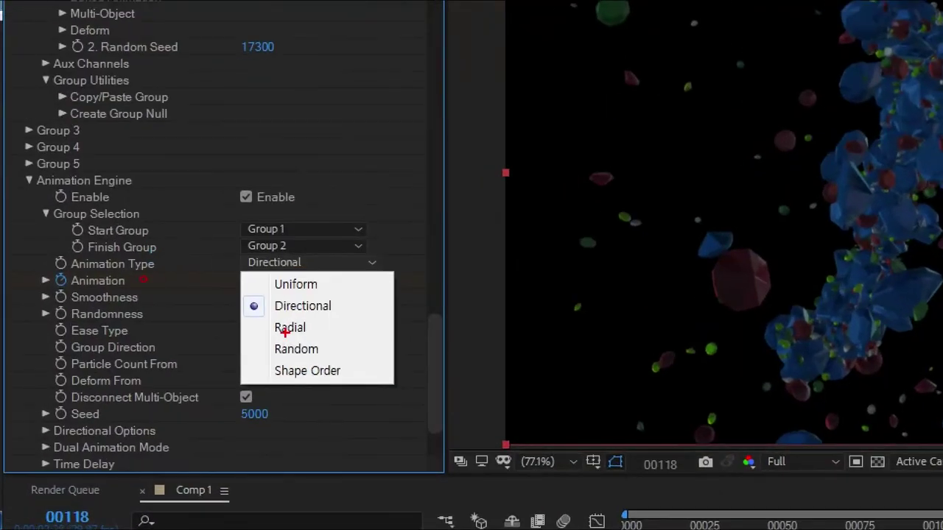
left_click_drag(252, 317, 357, 316)
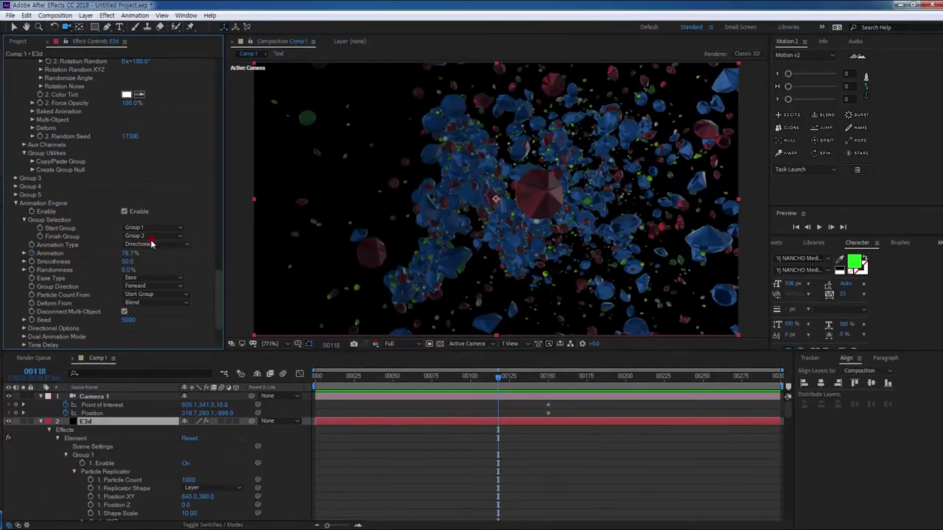
left_click(147, 277)
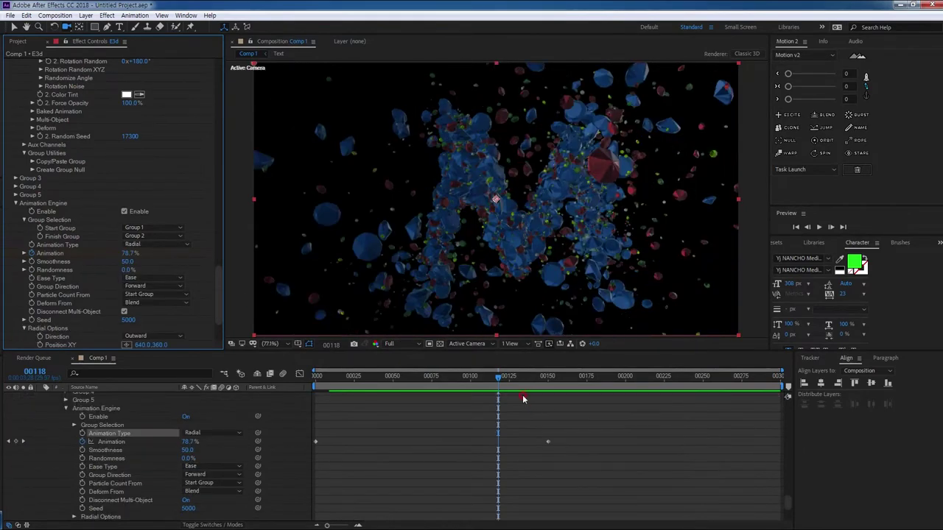
key("Home")
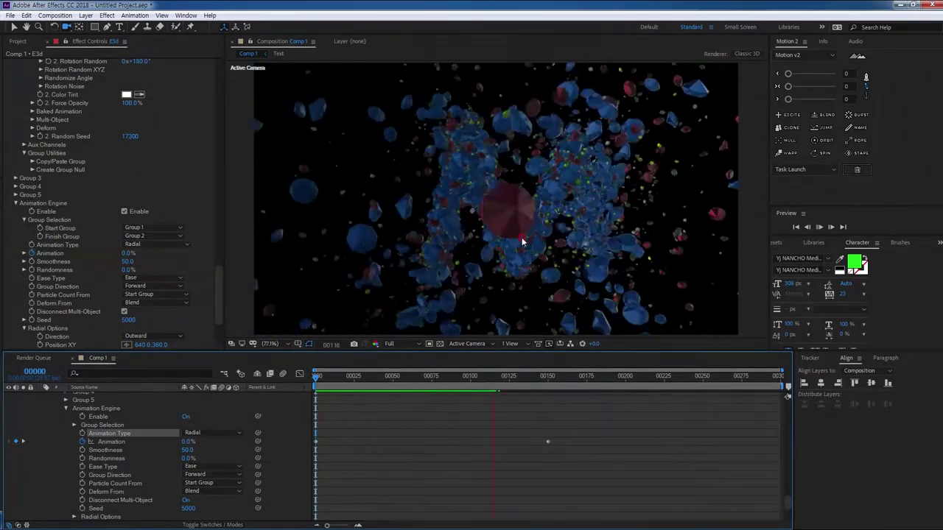
left_click(556, 402)
left_click_drag(574, 377, 548, 377)
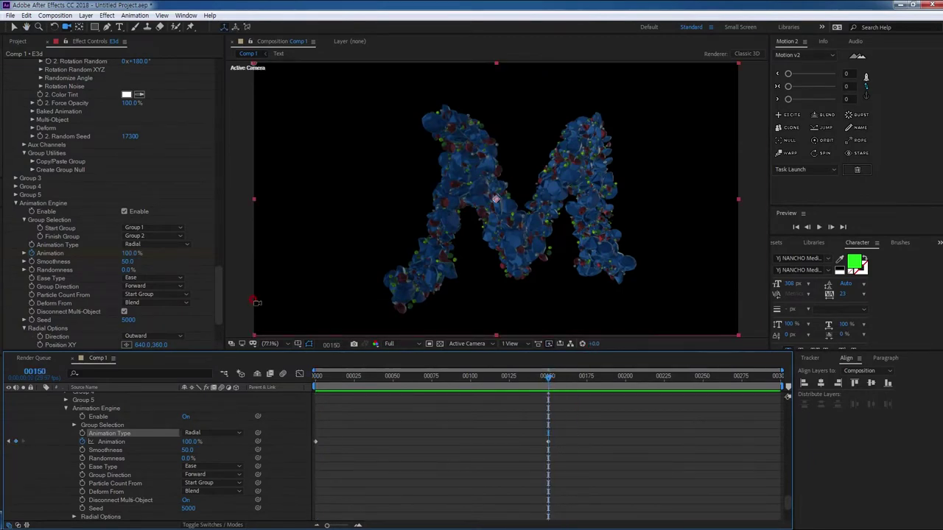
left_click(156, 245)
left_click(160, 265)
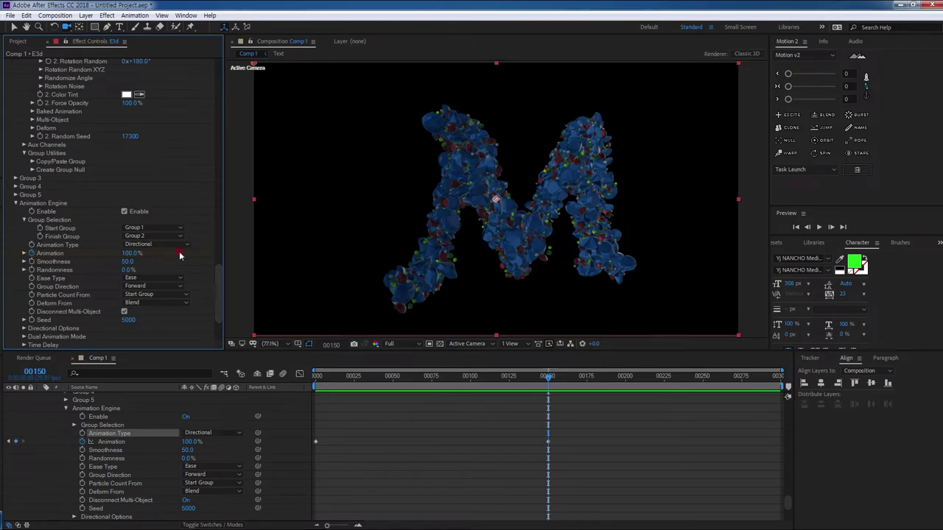
left_click(317, 377)
scroll(157, 420, "up", 5)
scroll(157, 420, "up", 5)
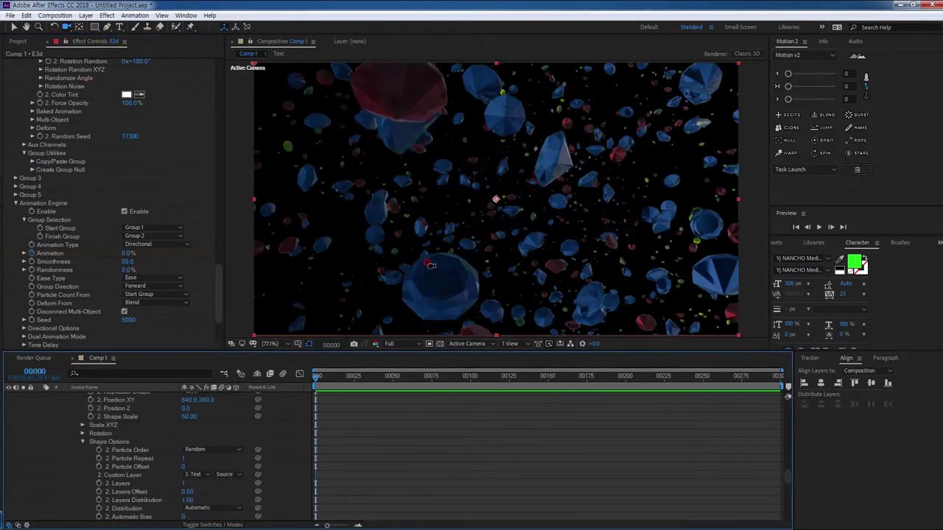
- Orbit the camera view around the particles and preview the animation
left_click_drag(464, 224, 477, 237)
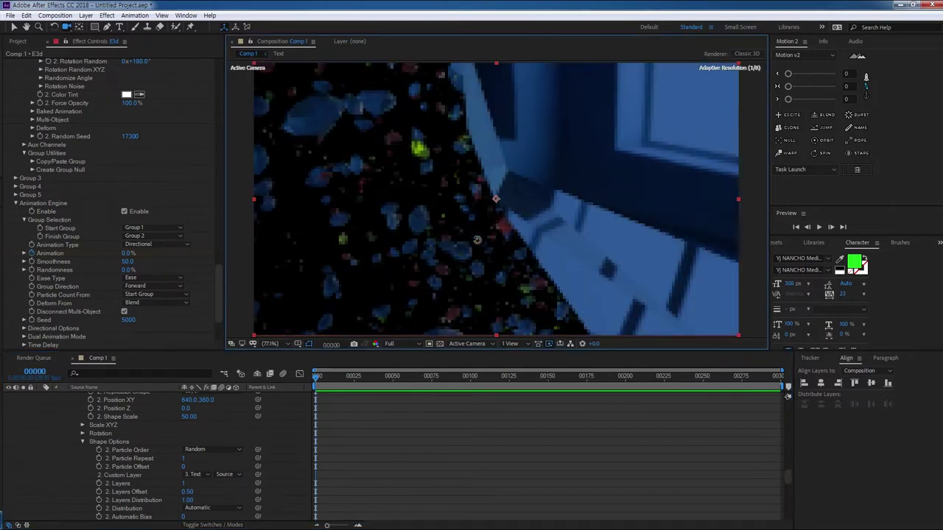
left_click_drag(488, 236, 497, 232)
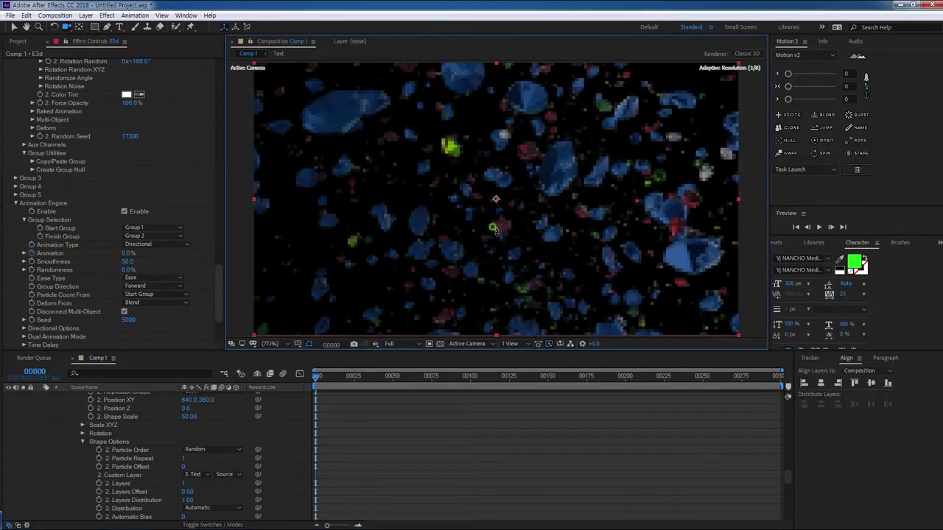
mouse_move(492, 229)
left_mouse_down()
mouse_move(509, 179)
mouse_move(464, 379)
left_mouse_up()
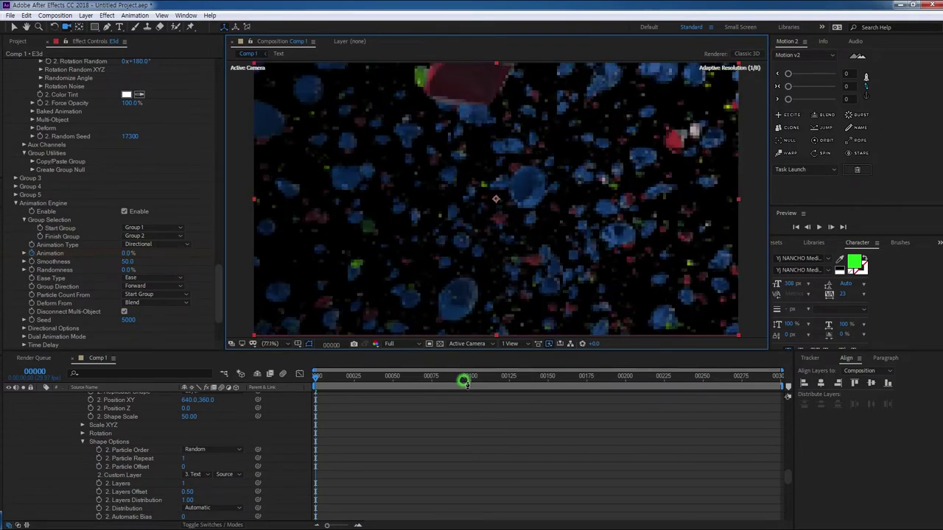
left_click_drag(465, 378, 445, 366)
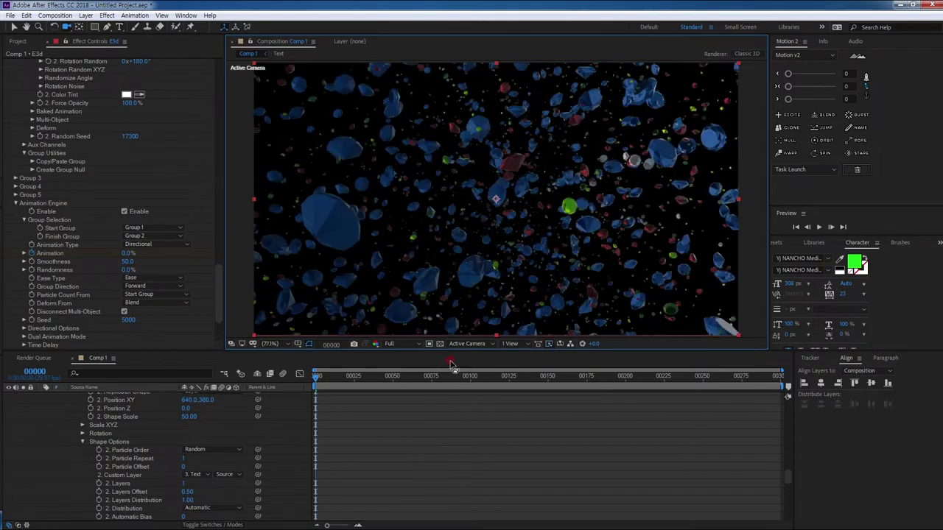
left_click_drag(494, 258, 557, 267)
key("space")
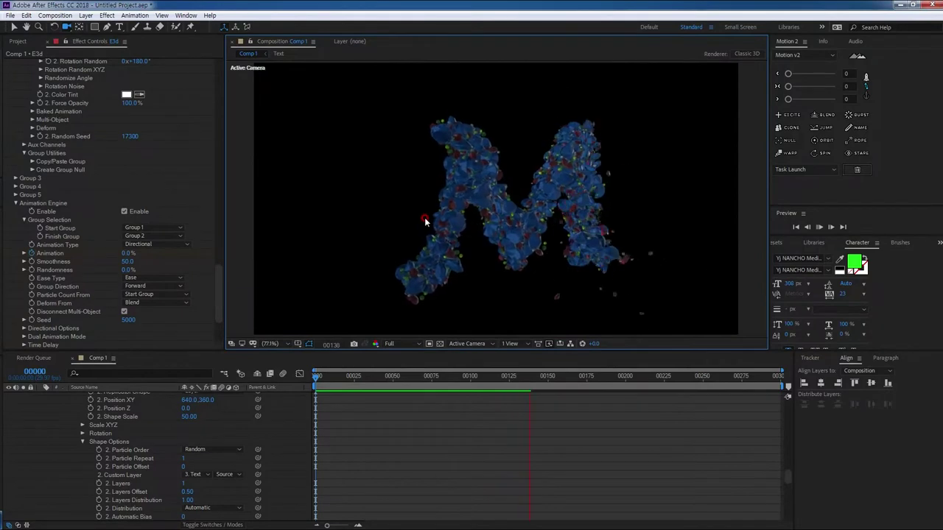
key("space")
- Move Camera 1's Point of Interest and Position keyframes from about frame 150 to frame 175
scroll(548, 447, "up", 4)
scroll(568, 421, "up", 4)
scroll(566, 422, "up", 4)
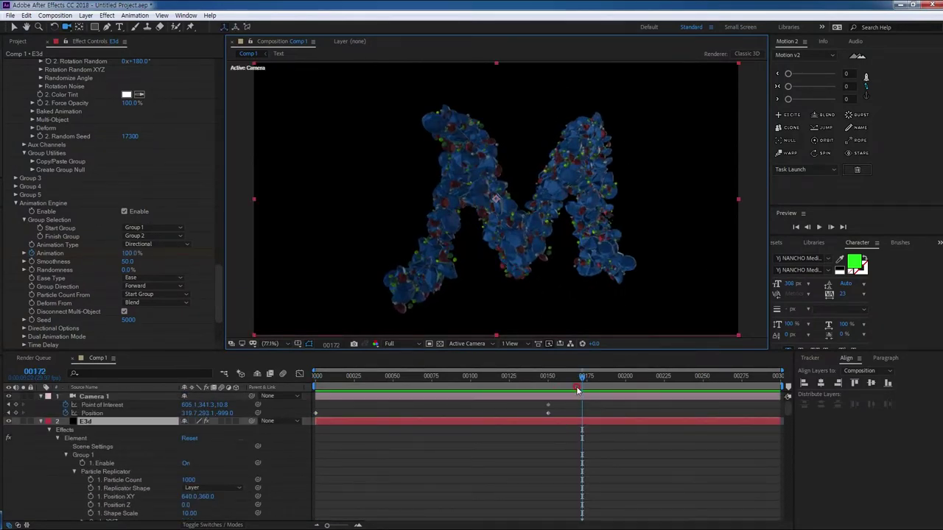
mouse_move(583, 380)
left_mouse_down()
mouse_move(558, 389)
mouse_move(586, 391)
left_mouse_up()
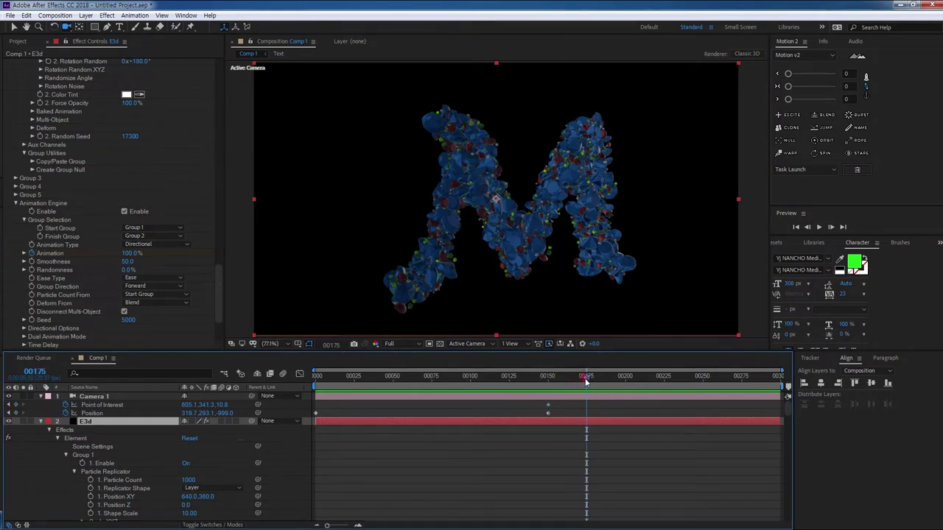
mouse_move(559, 417)
left_mouse_down()
mouse_move(543, 402)
mouse_move(584, 415)
left_mouse_up()
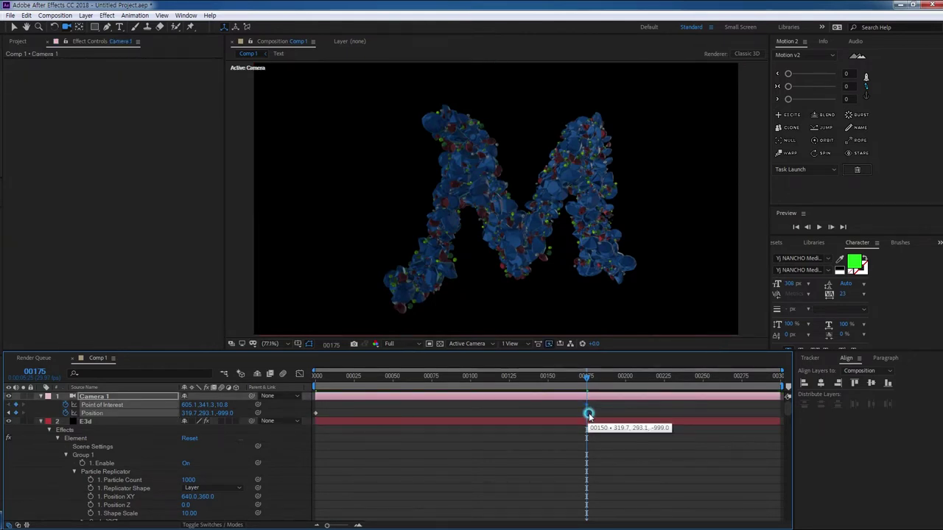
- At frame 150, orbit the camera into a new pose and preview the move
left_click(588, 389)
left_click_drag(587, 385, 548, 385)
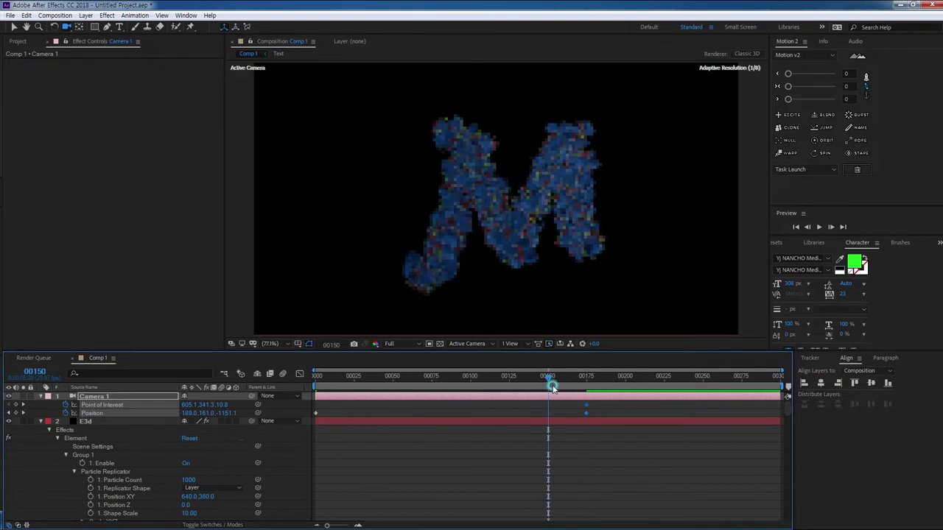
left_click_drag(507, 218, 551, 258)
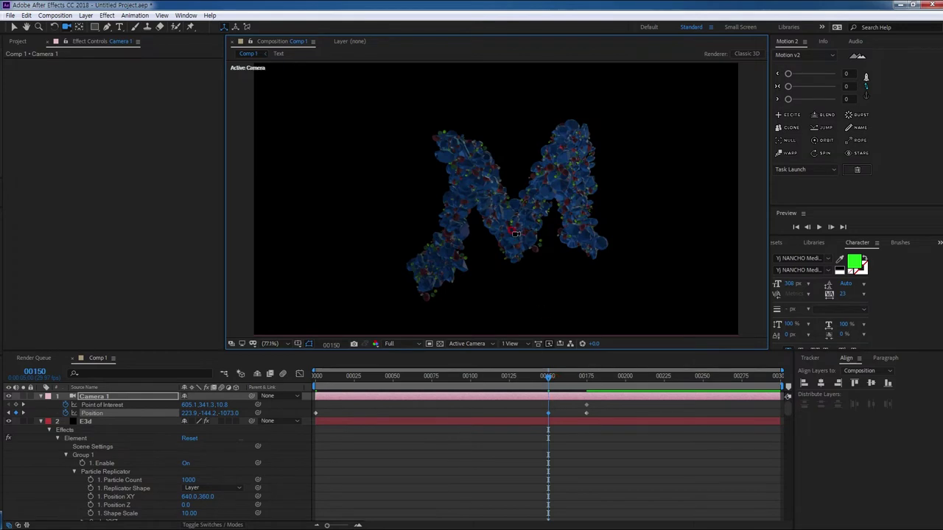
left_click_drag(514, 235, 517, 243)
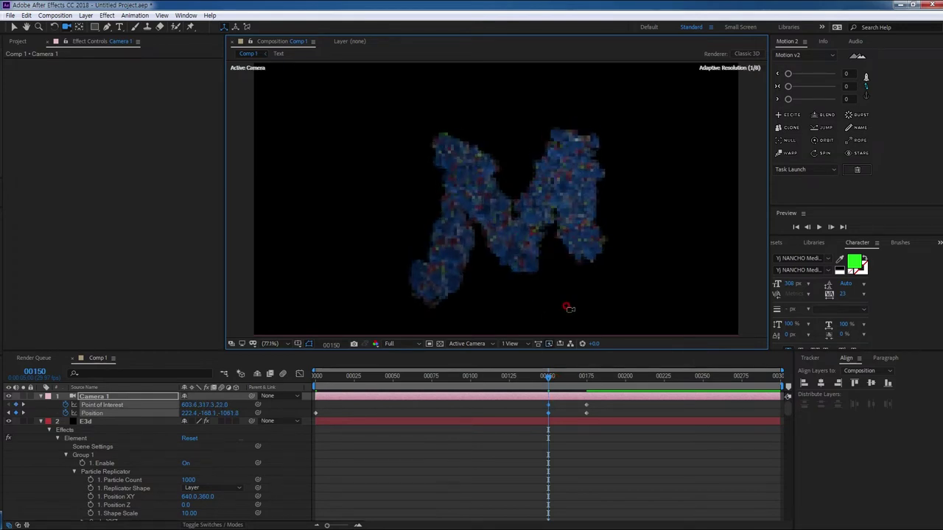
key("space")
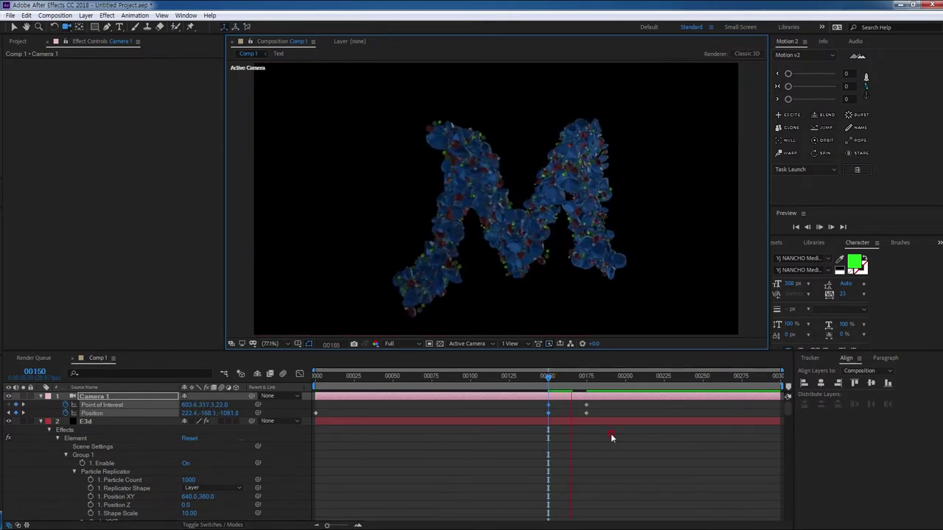
key("space")
- Shift the camera's final keyframes from frame 175 back to about frame 165
mouse_move(595, 420)
left_mouse_down()
mouse_move(583, 397)
mouse_move(570, 415)
left_mouse_up()
left_click(593, 414)
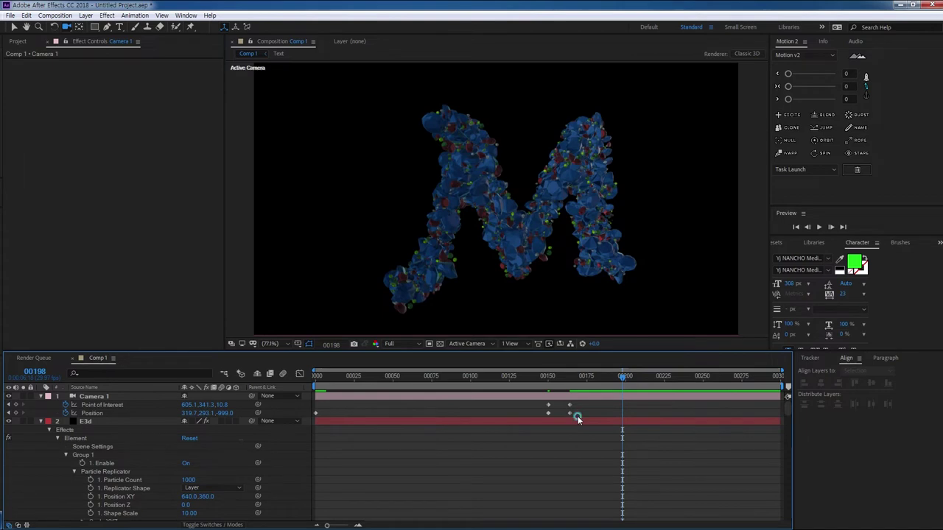
left_click_drag(579, 419, 536, 397)
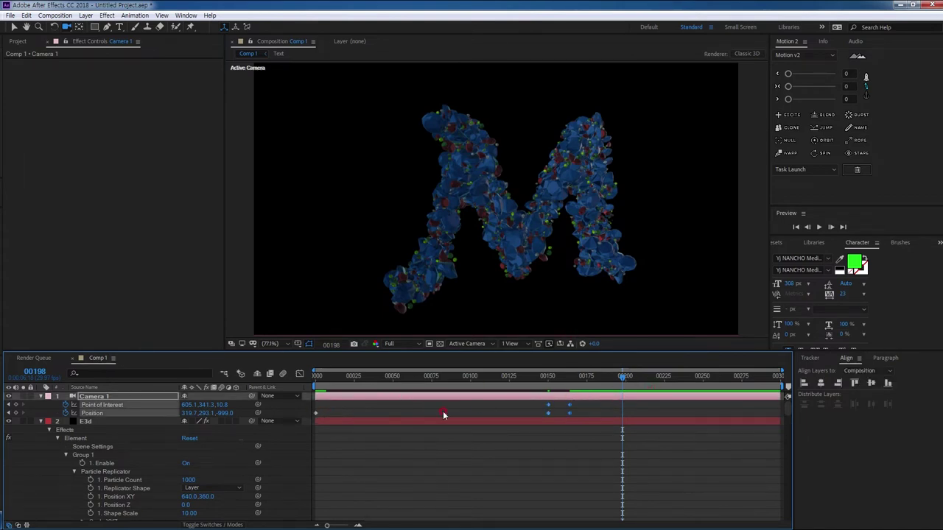
- Keyframe the camera's Point of Interest at frame 0 and adjust the opening view
left_click_drag(621, 376, 39, 413)
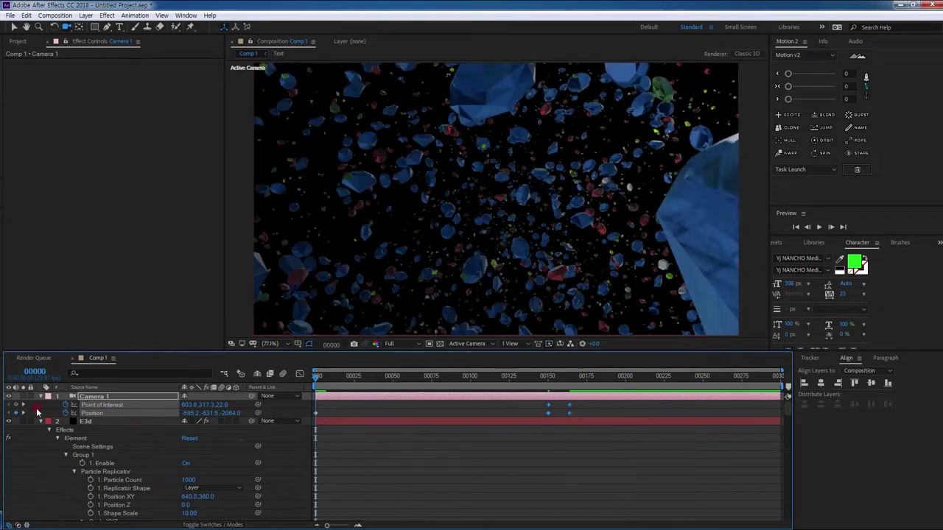
left_click(17, 406)
left_click_drag(327, 379, 315, 379)
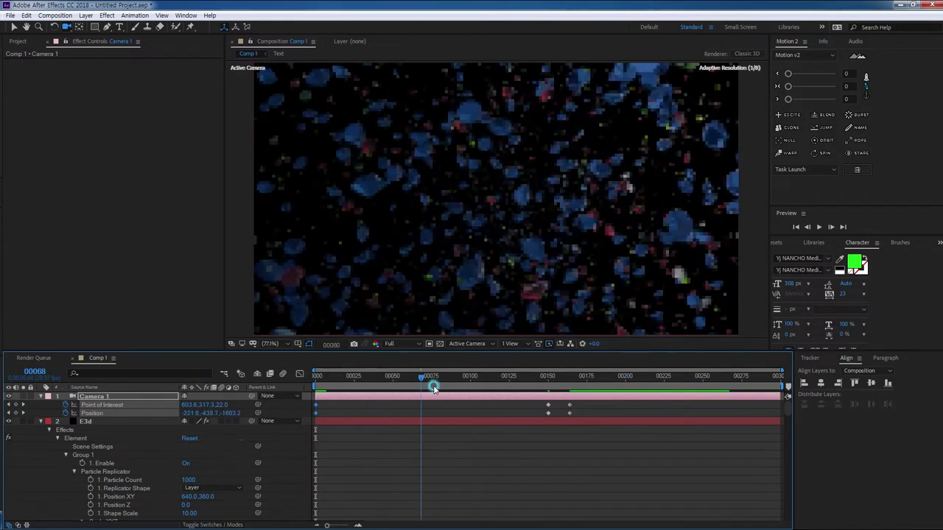
mouse_move(483, 209)
left_mouse_down()
mouse_move(457, 210)
mouse_move(464, 199)
left_mouse_up()
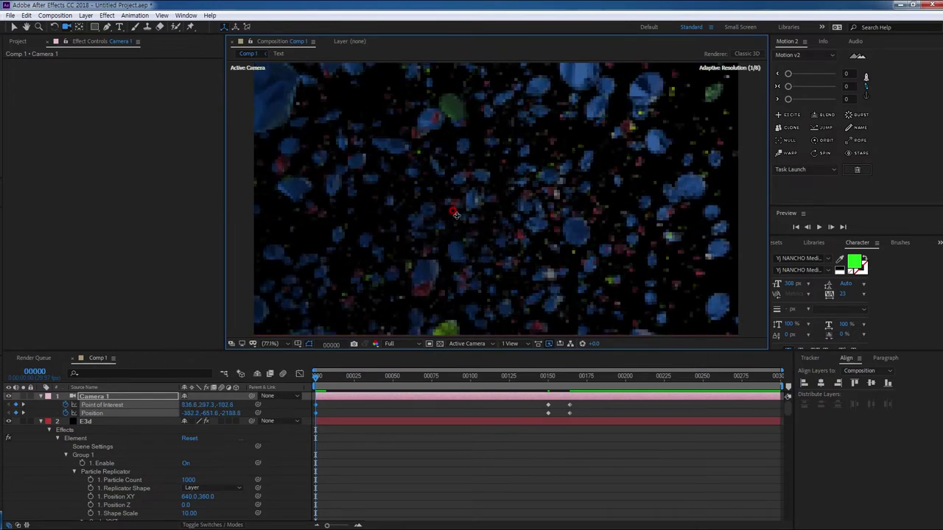
- Apply 100 easing to the camera's middle keyframes with Motion 2, then preview
left_click_drag(581, 417, 535, 397)
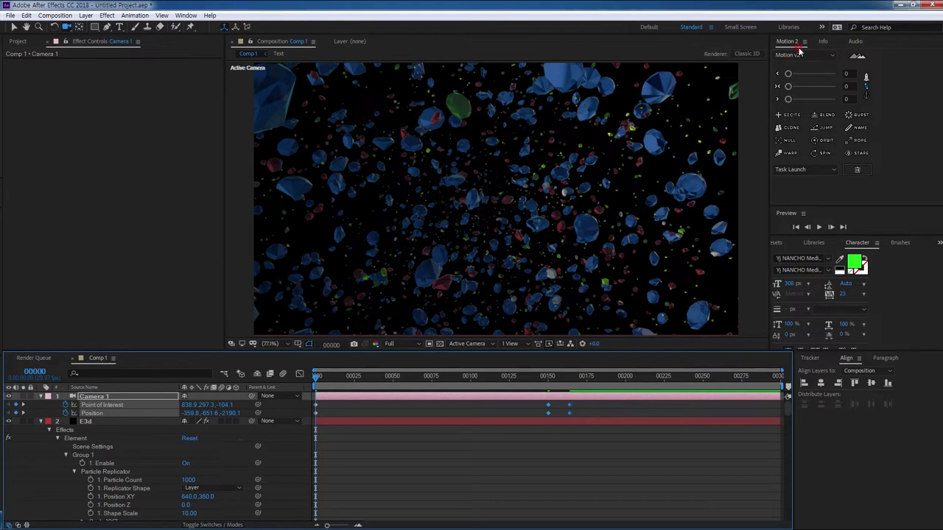
left_click_drag(790, 103, 887, 102)
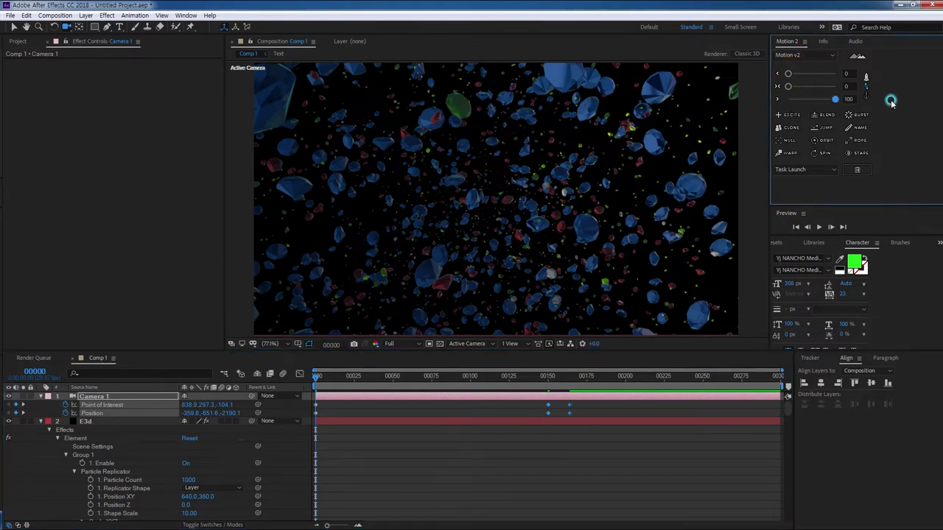
left_click(541, 453)
key("space")
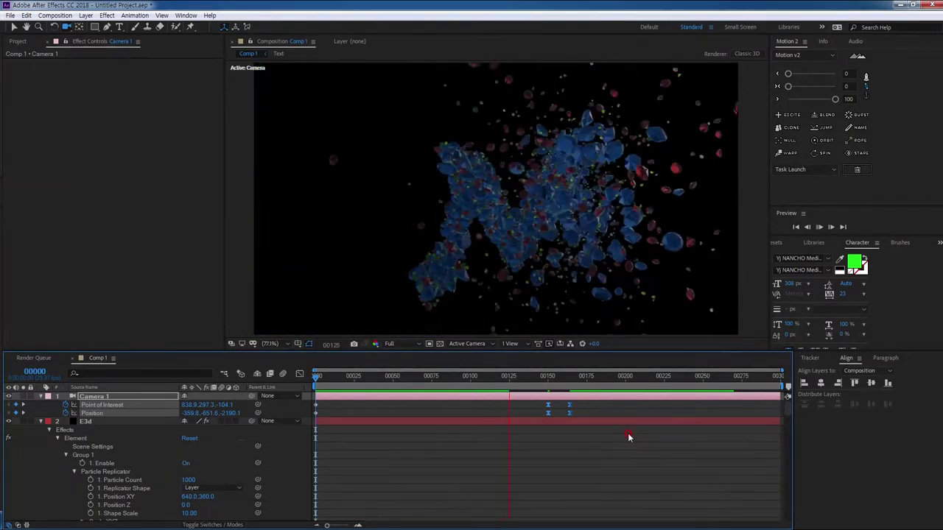
key("space")
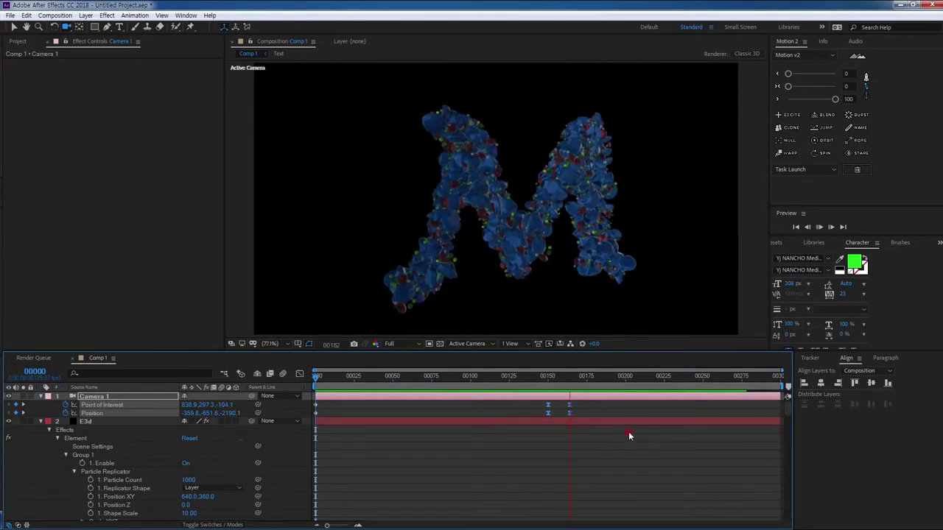
- Lower the easing to 71, then show all camera keyframes in the speed graph
mouse_move(602, 394)
left_mouse_down()
mouse_move(546, 396)
mouse_move(604, 408)
left_mouse_up()
left_click_drag(834, 100, 824, 103)
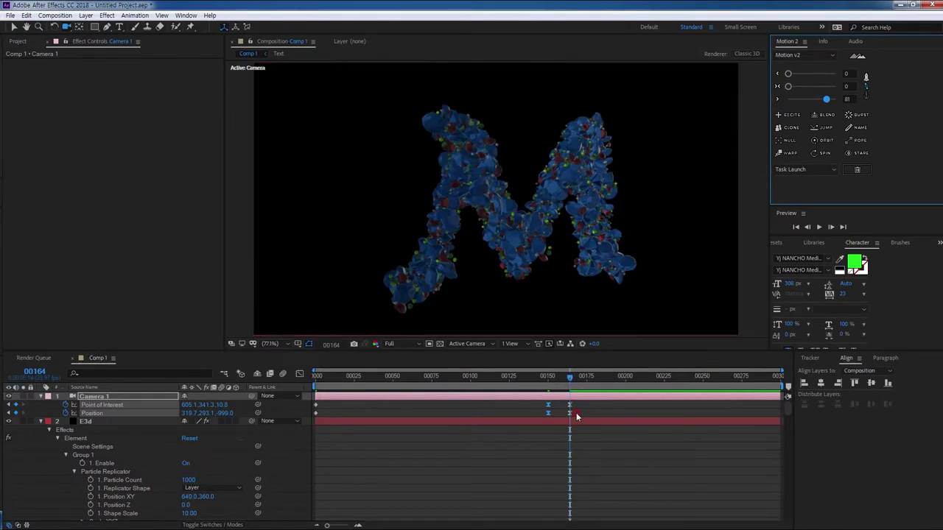
left_click_drag(575, 416, 308, 386)
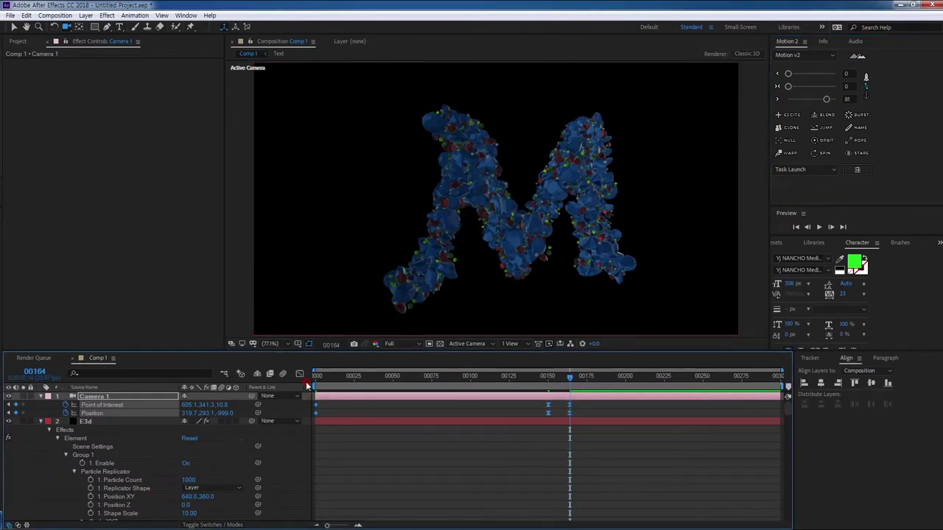
left_click(299, 374)
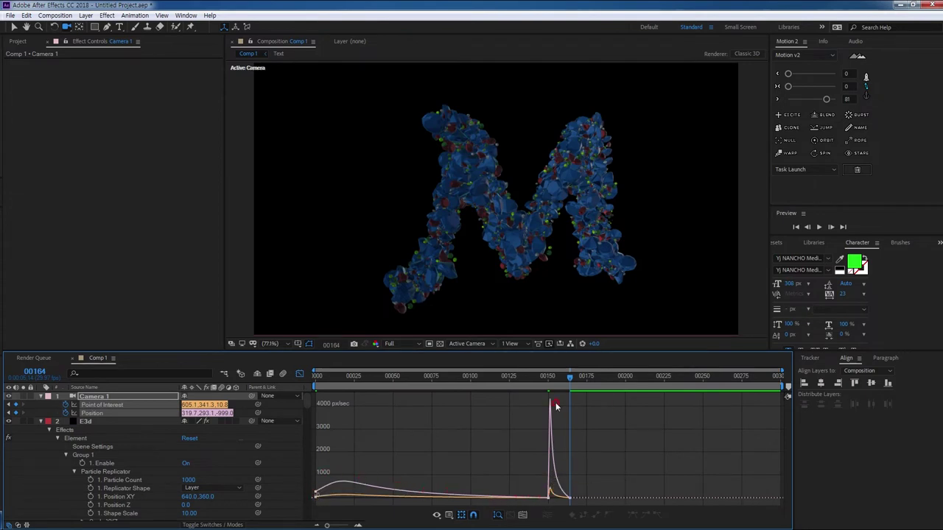
- Return from the Graph Editor to the layer bars and set the playhead to frame 156
left_click(300, 375)
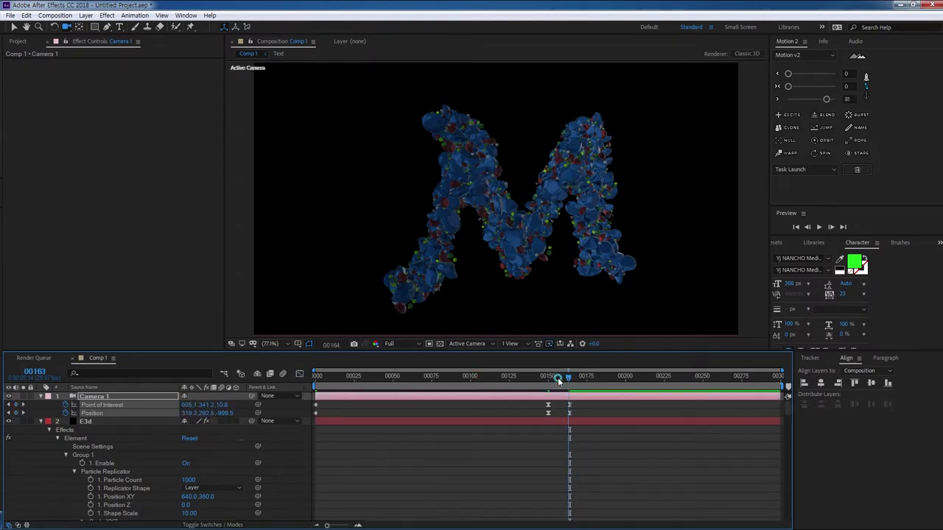
key("Home")
left_click(557, 378)
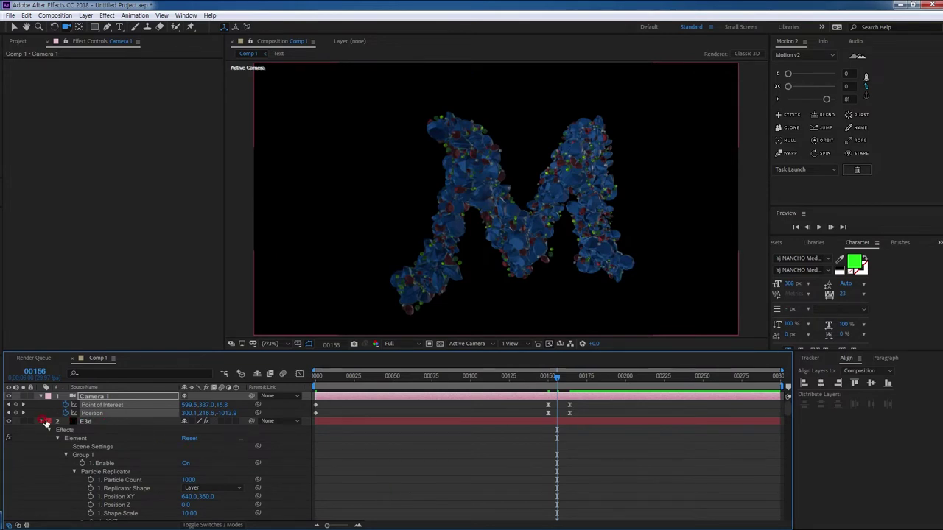
- Collapse the E3d layer's effect properties, deselect all layers, and open the timeline's context menu
left_click(41, 421)
left_click(188, 470)
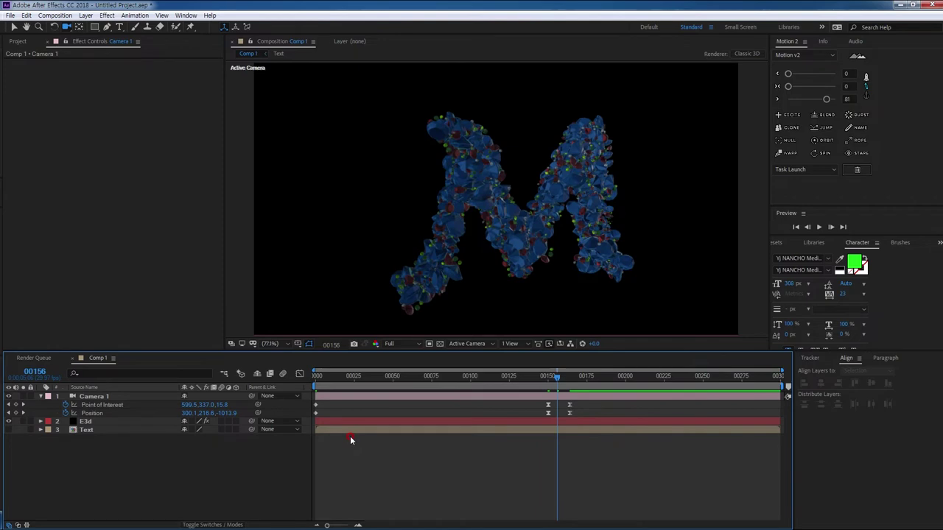
left_click(101, 423)
left_click(214, 502)
right_click(266, 455)
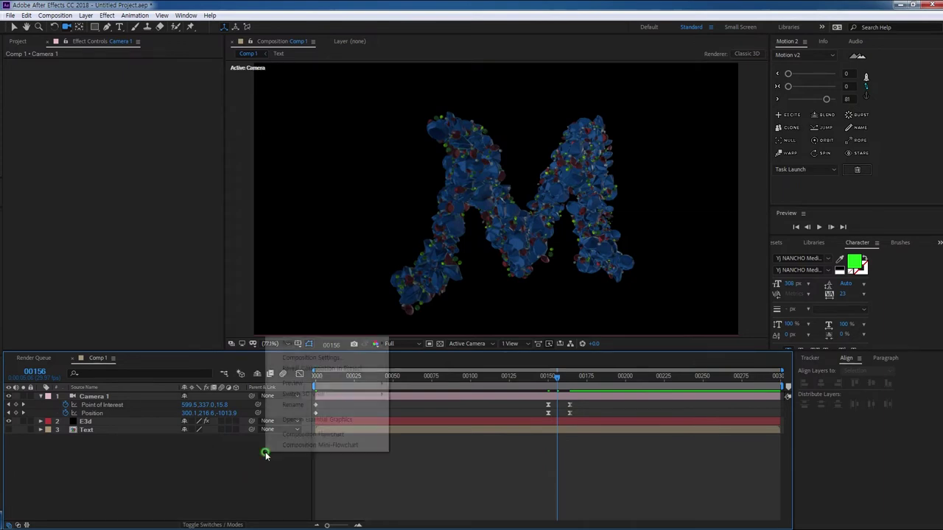
- Add a parallel light and raise its intensity to about 171%
mouse_move(311, 343)
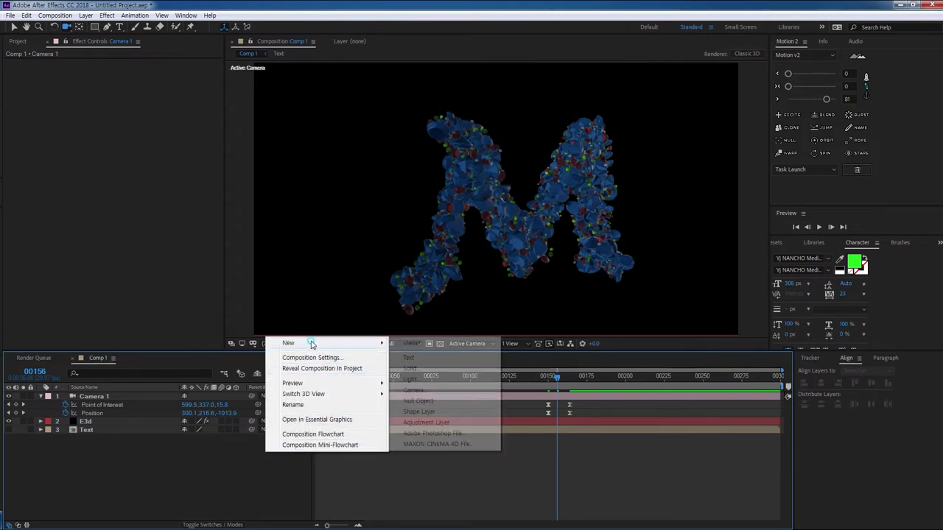
left_click(409, 379)
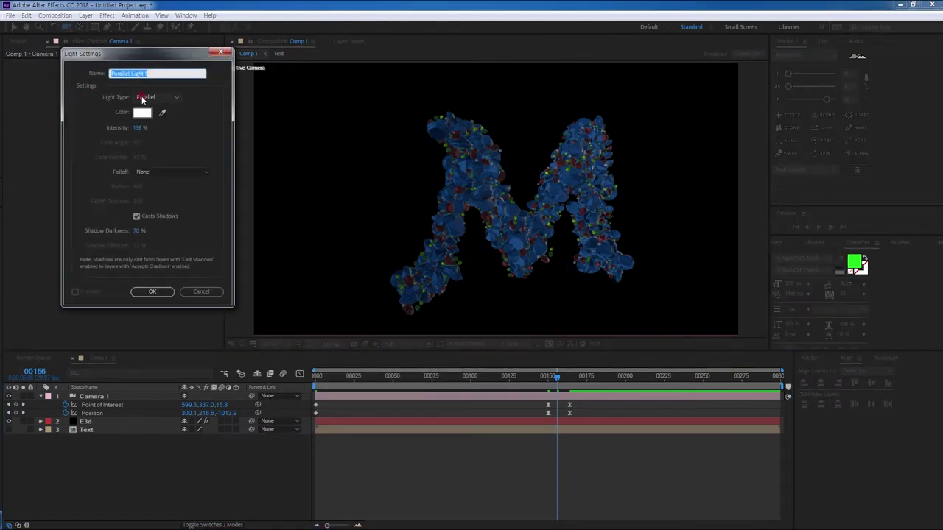
left_click(152, 293)
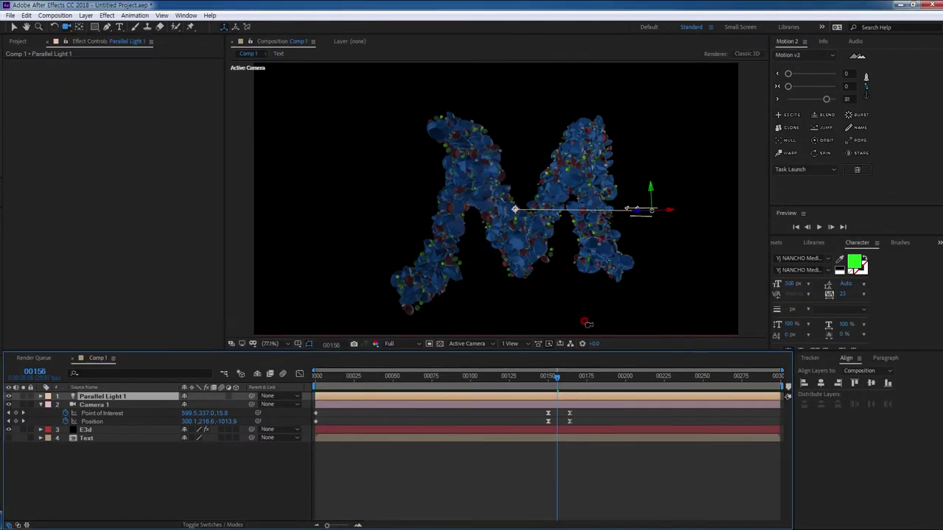
double_click(110, 397)
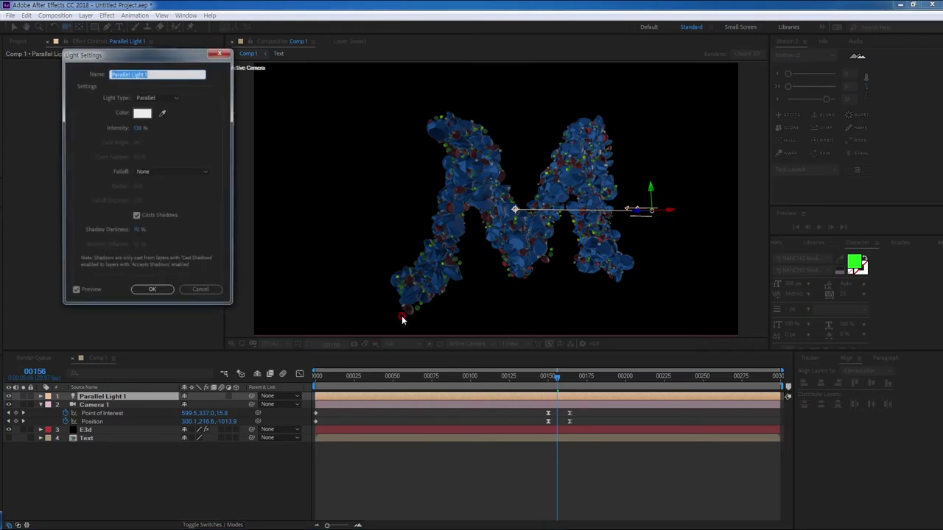
left_click_drag(138, 128, 151, 125)
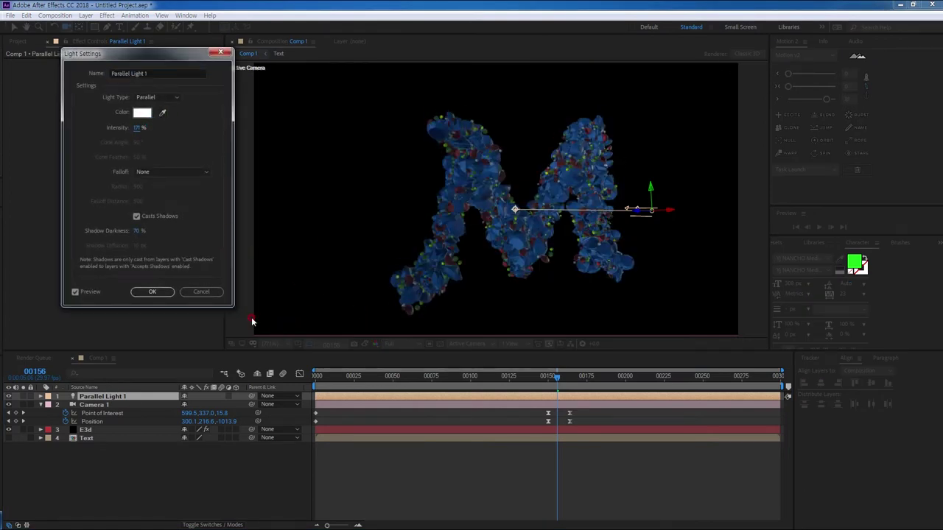
left_click(144, 290)
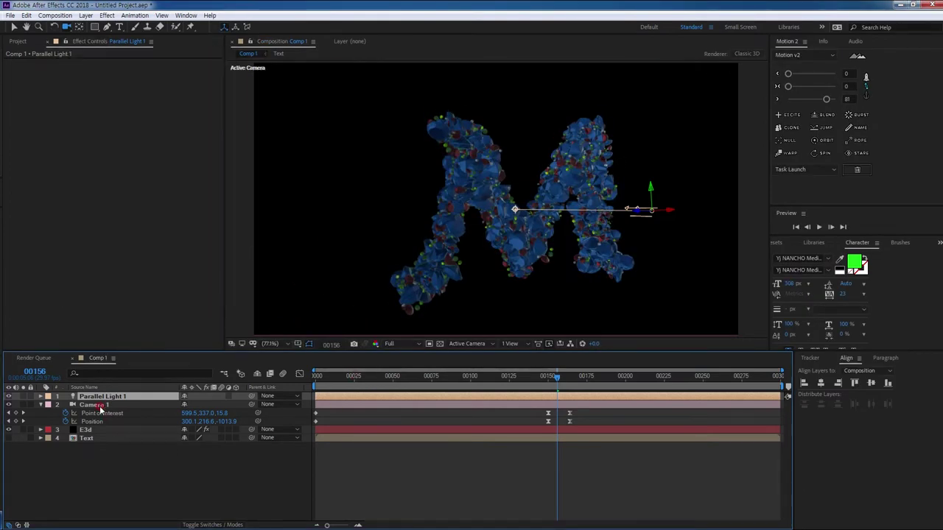
- Position the parallel light at 693.3, 148.7, -444.4, then select the E3d layer
key("p")
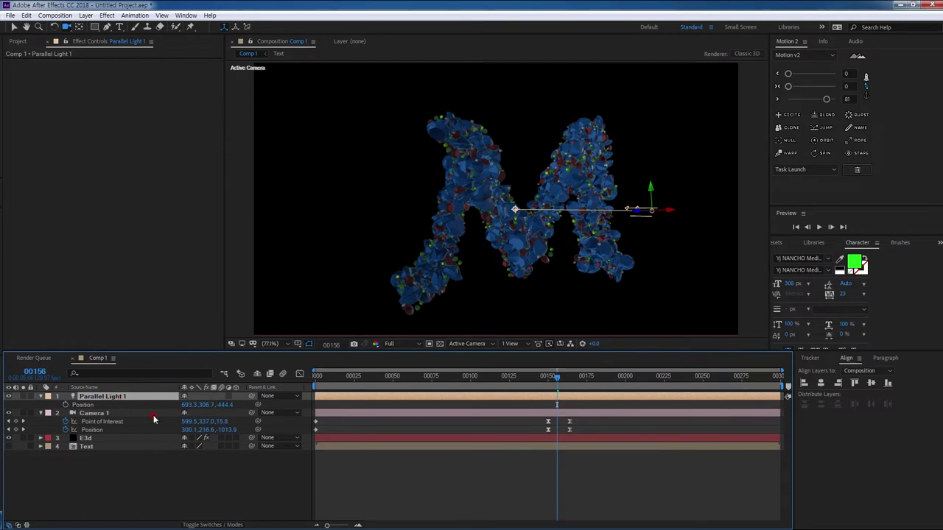
left_click_drag(204, 405, 86, 442)
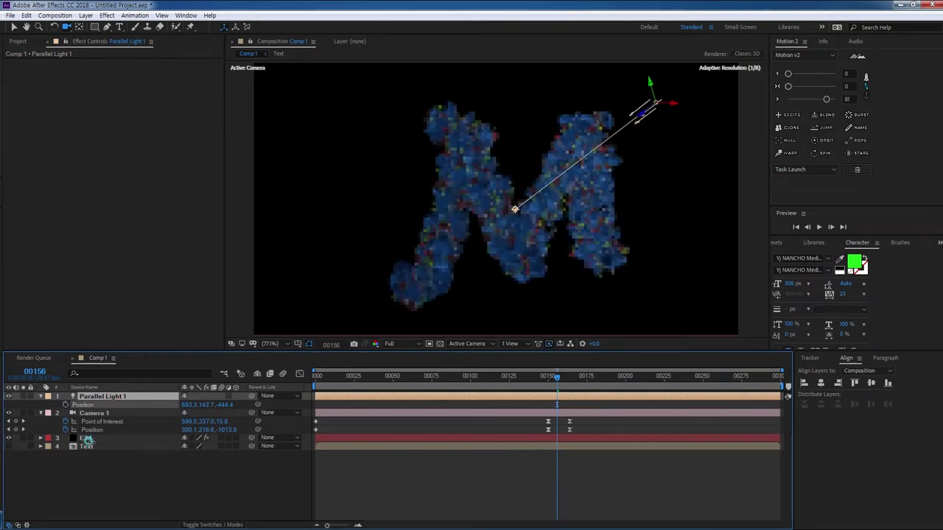
left_click(156, 404)
left_click(9, 397)
left_click(9, 398)
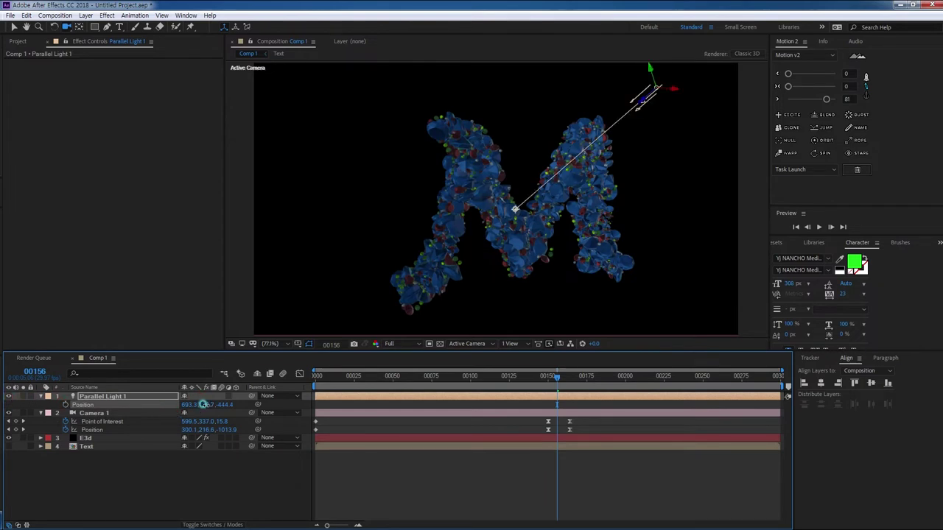
left_click_drag(207, 405, 198, 412)
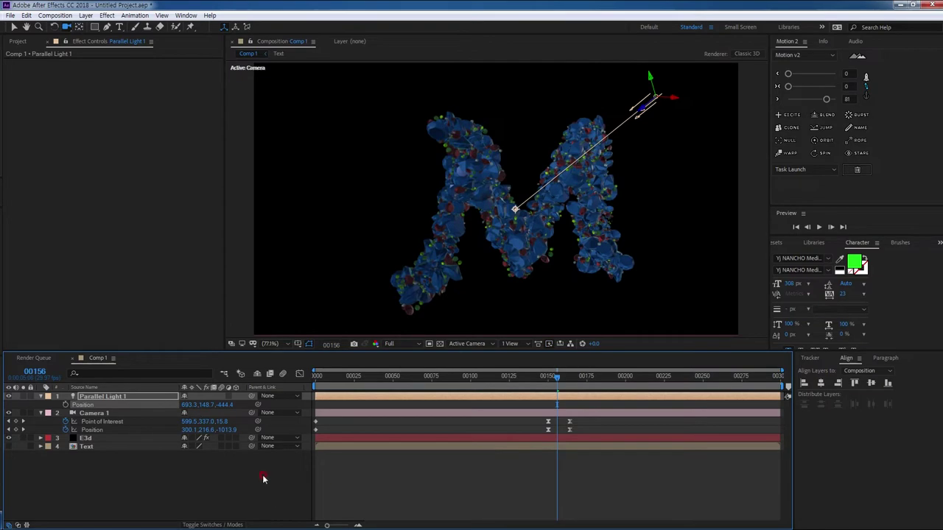
left_click(88, 439)
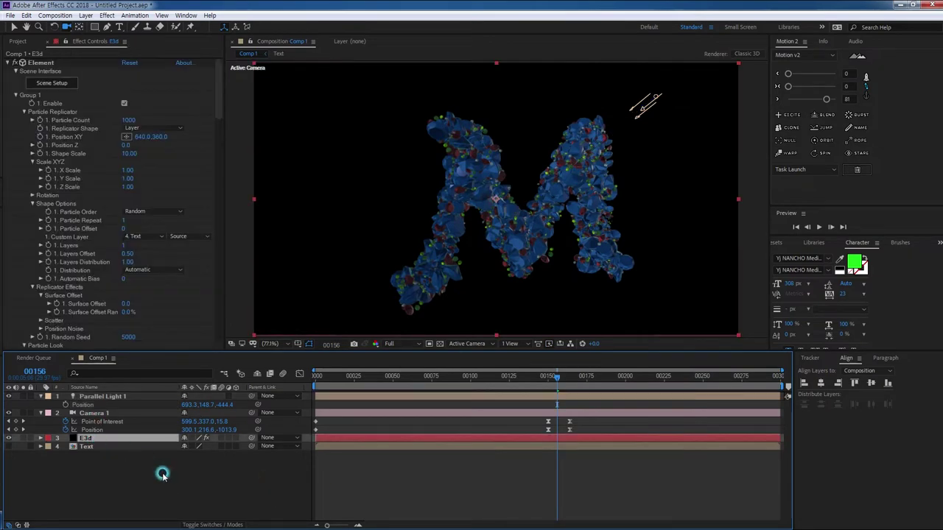
- Set Element's Render Settings > Physical Environment Exposure to 1.80 and expand the Glow section
left_click_drag(219, 103, 219, 310)
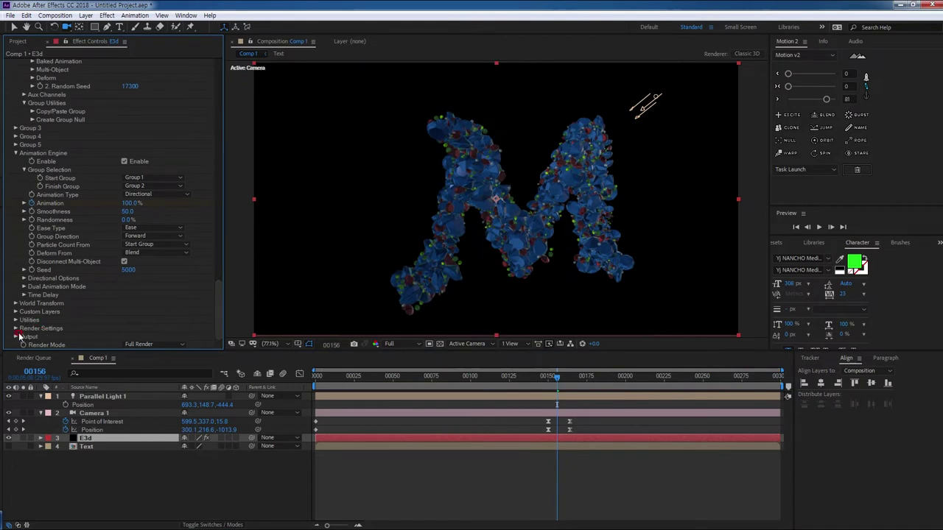
left_click(15, 328)
scroll(107, 182, "down", 2)
scroll(108, 182, "down", 2)
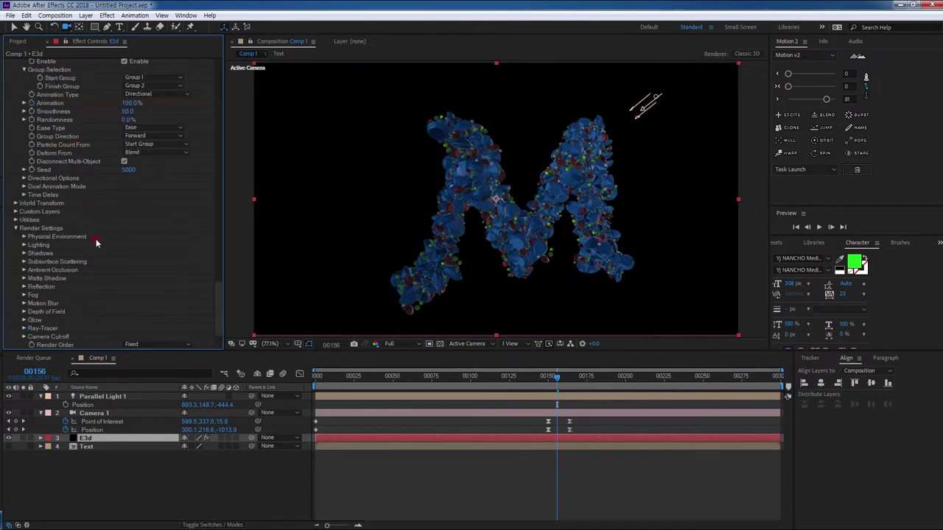
left_click(25, 237)
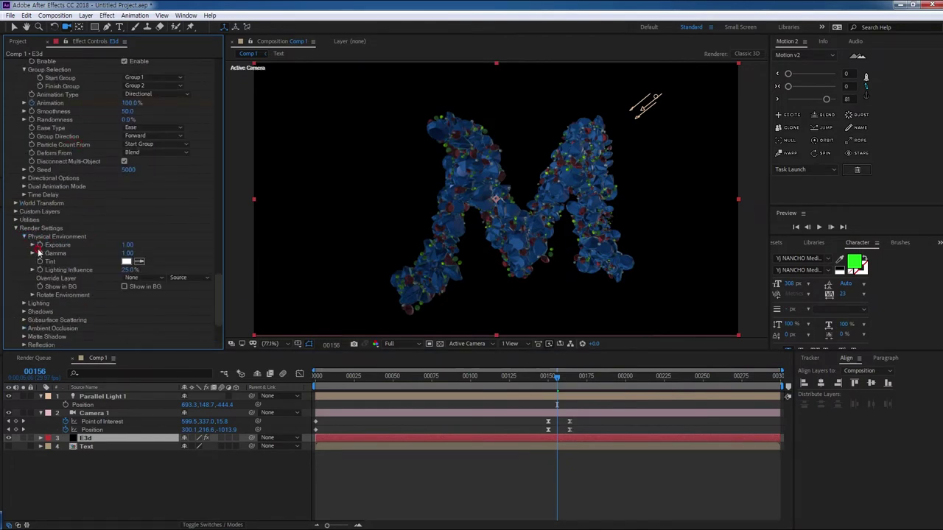
left_click_drag(125, 244, 223, 278)
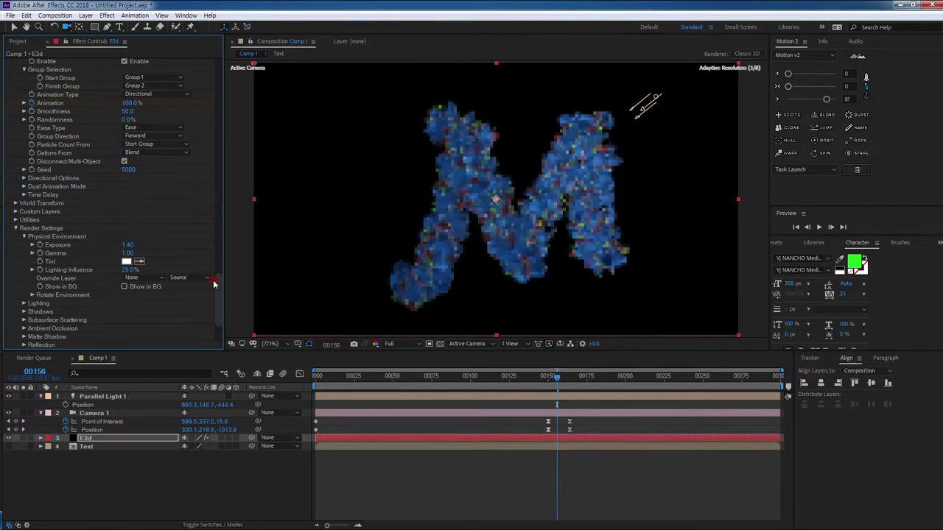
left_click(129, 245)
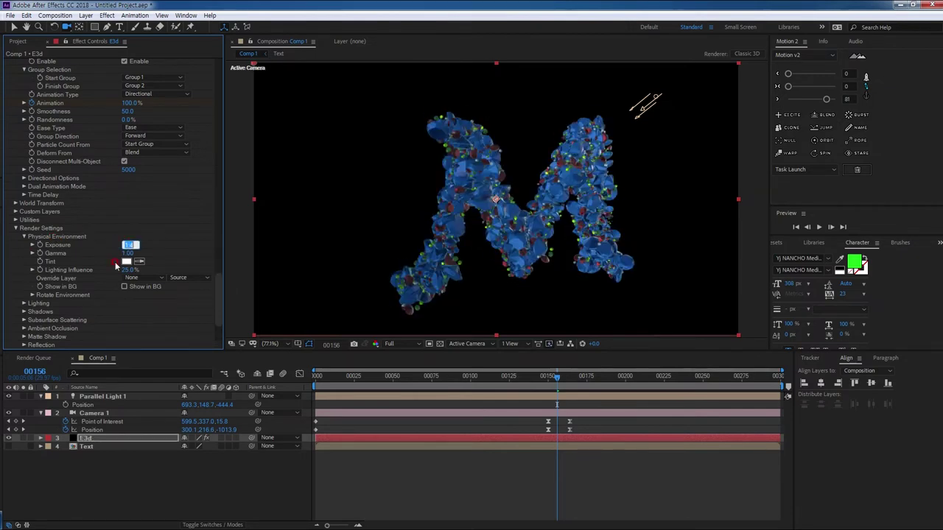
type("1.8")
key("Return")
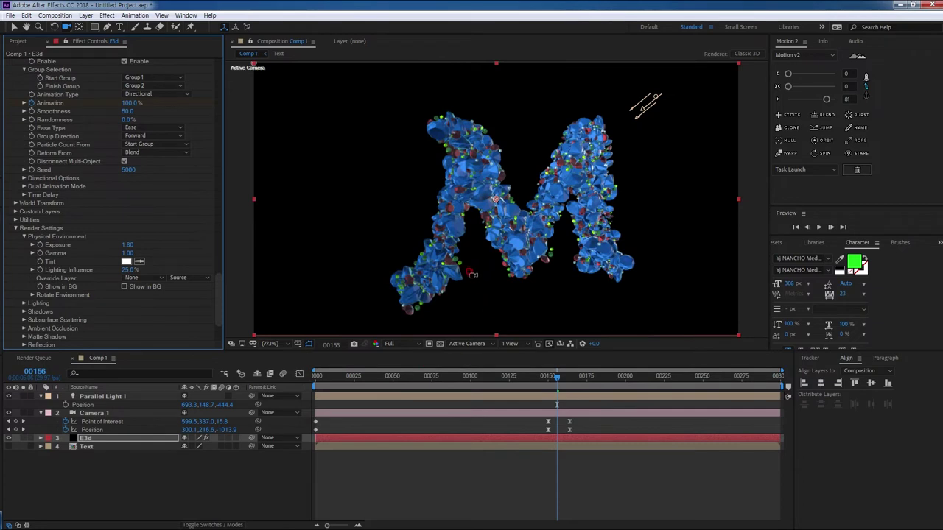
left_click_drag(221, 293, 226, 311)
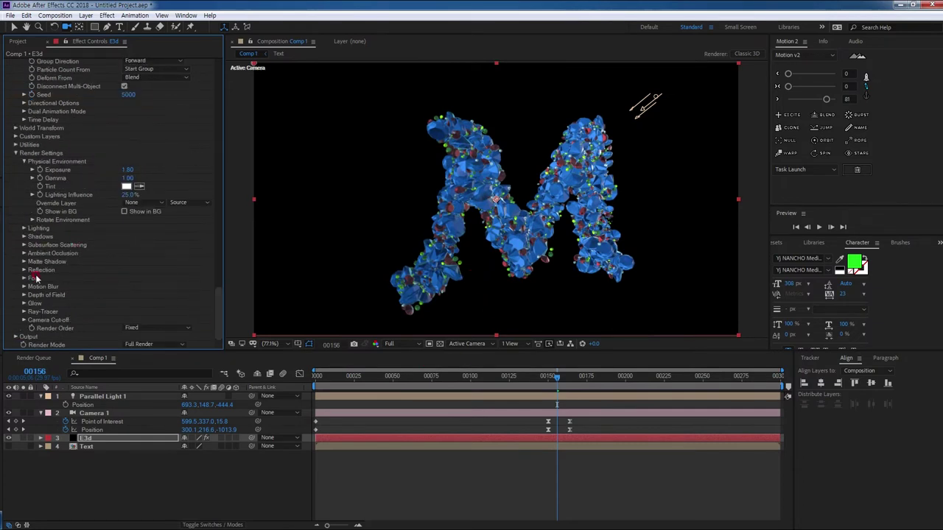
left_click(25, 303)
scroll(66, 280, "down", 3)
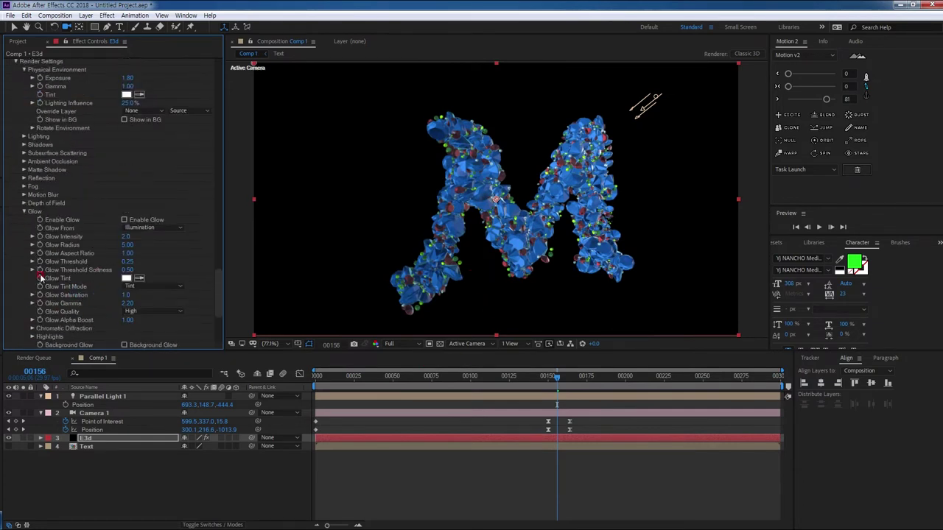
- Enable glow from Luminance, trying intensities of 4.1 and 6.8 at frame 94
left_click(126, 220)
left_click(463, 378)
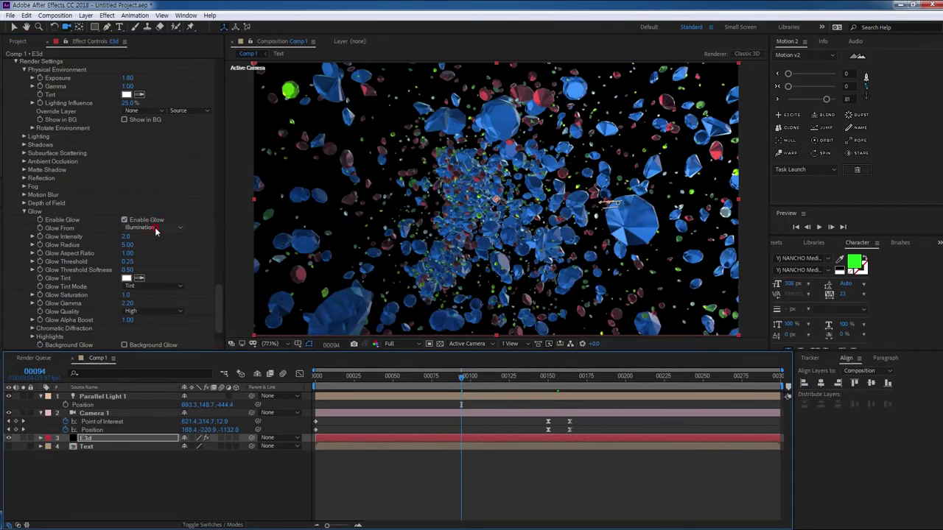
left_click(126, 237)
type("4.1")
key("Return")
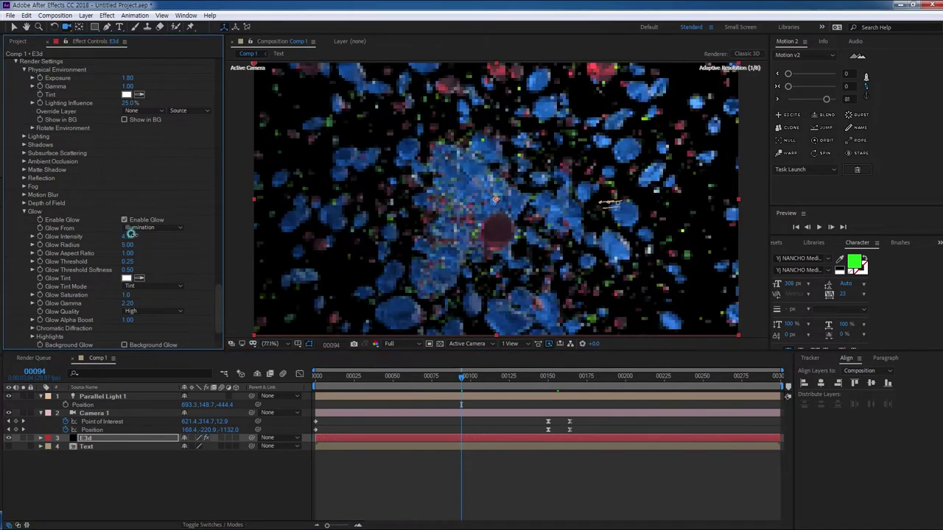
left_click_drag(129, 237, 131, 233)
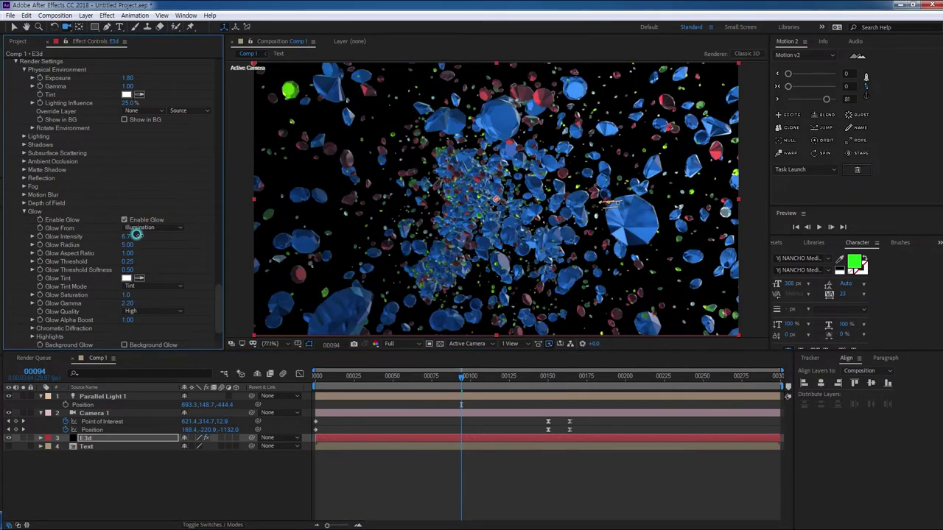
left_click(135, 227)
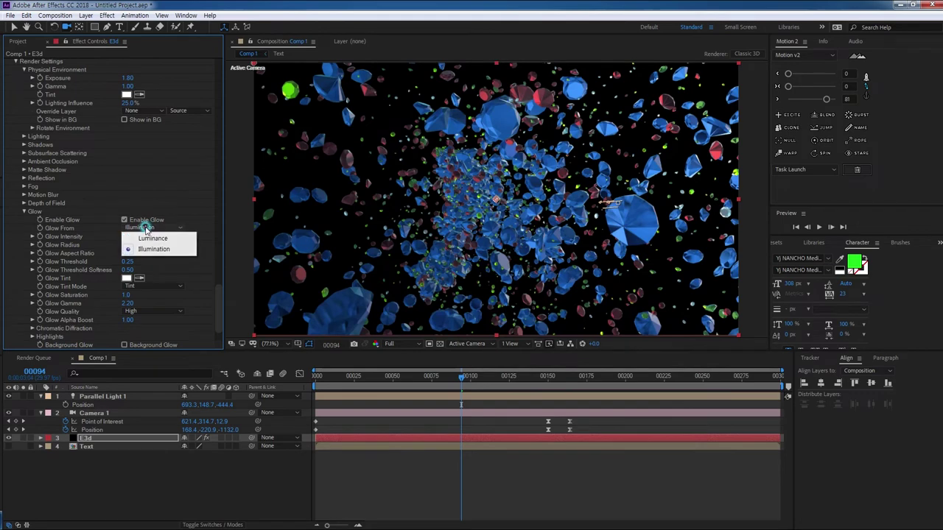
left_click(152, 237)
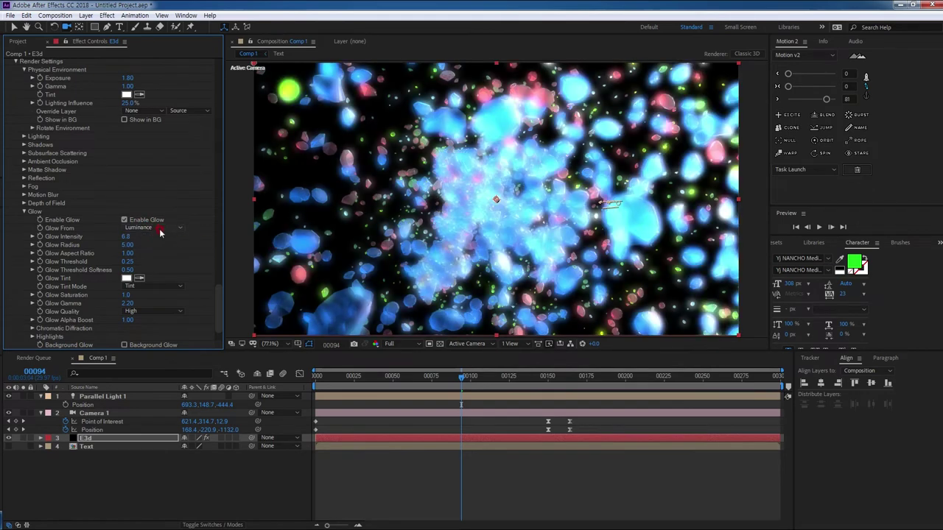
- Settle the Glow Intensity at 3.5 with a Glow Threshold of 0.07
left_click_drag(122, 237, 115, 239)
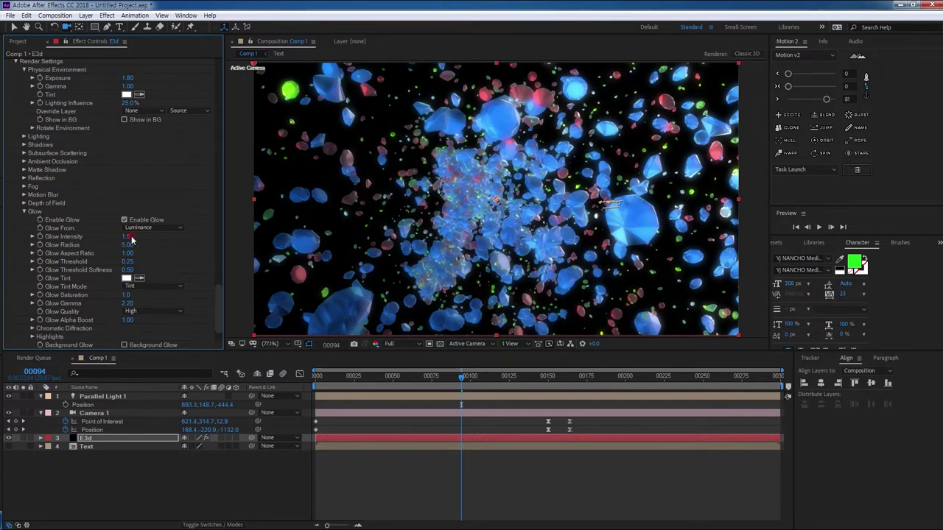
left_click(135, 253)
left_click_drag(126, 234, 141, 254)
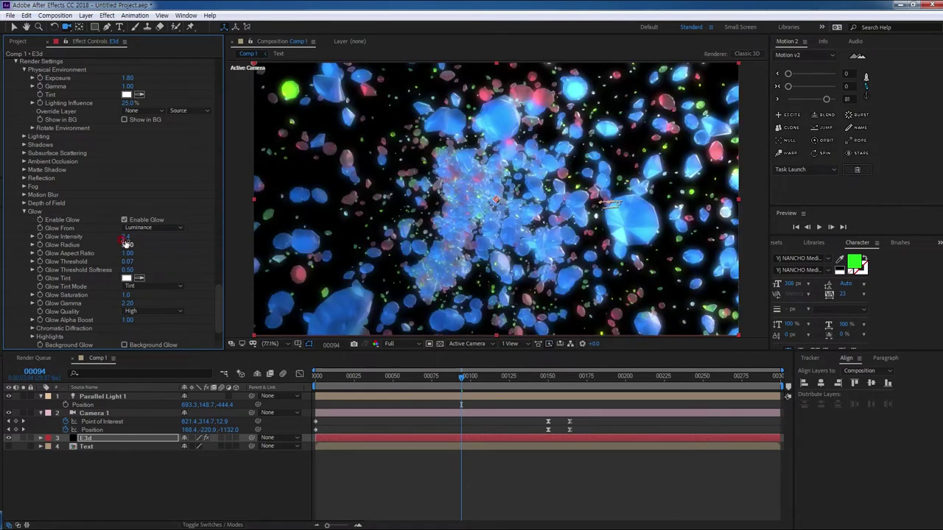
left_click_drag(126, 241, 139, 240)
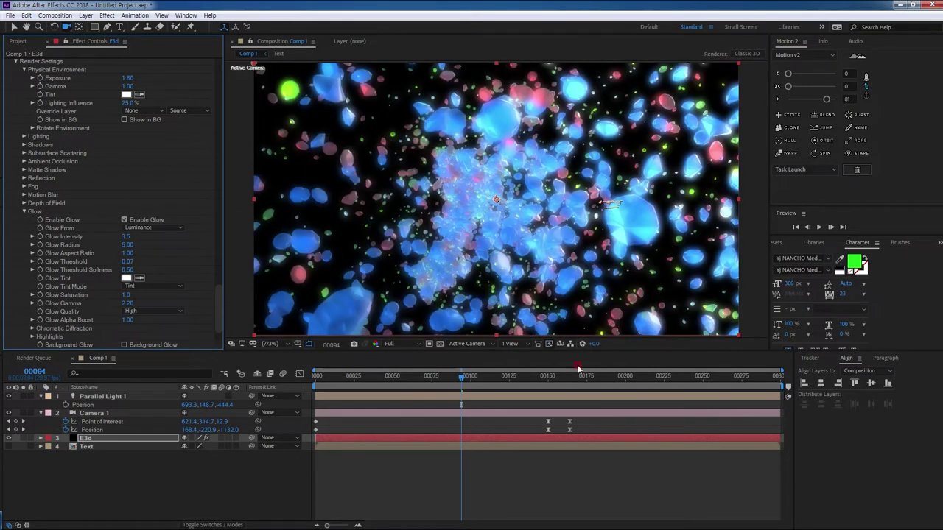
mouse_move(463, 378)
left_mouse_down()
mouse_move(347, 378)
mouse_move(295, 405)
left_mouse_up()
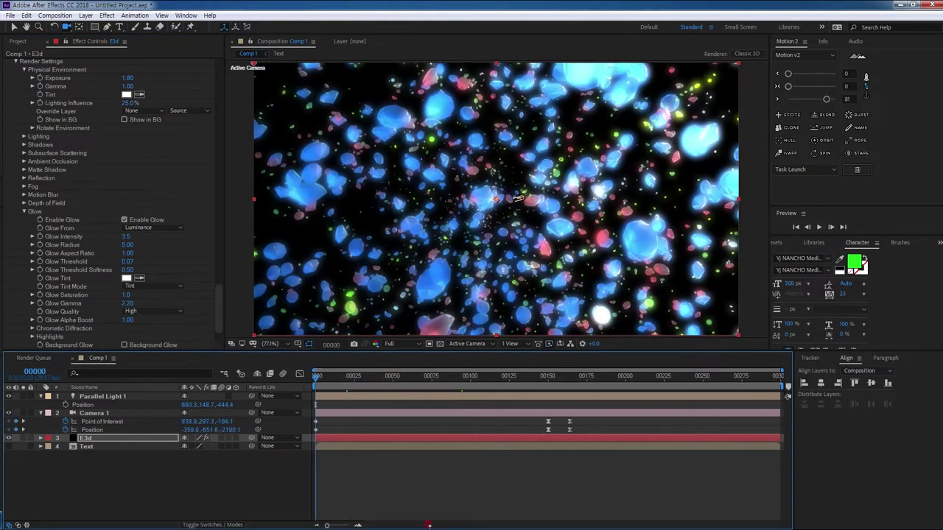
- Preview the assembly up to frame 154, then reduce Glow Intensity from 3.5 to 1.5
key("space")
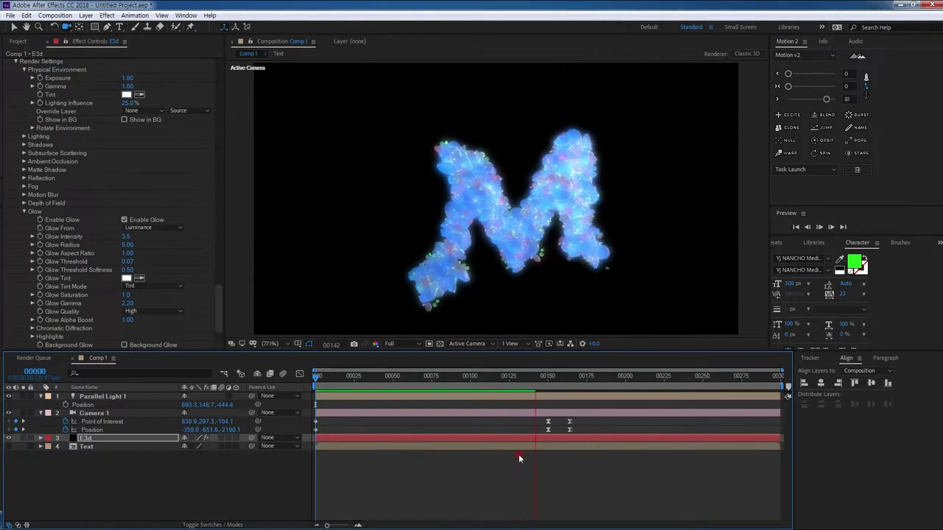
key("space")
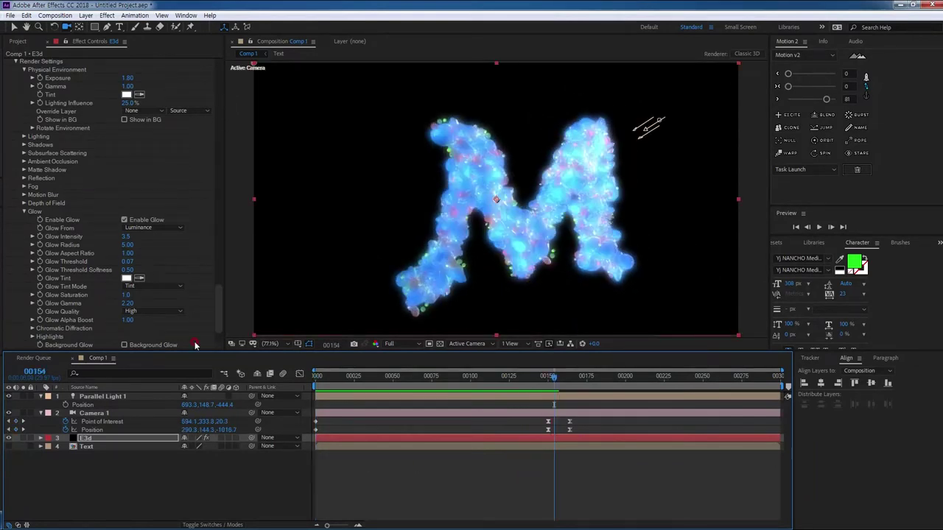
left_click(128, 237)
type("2.5")
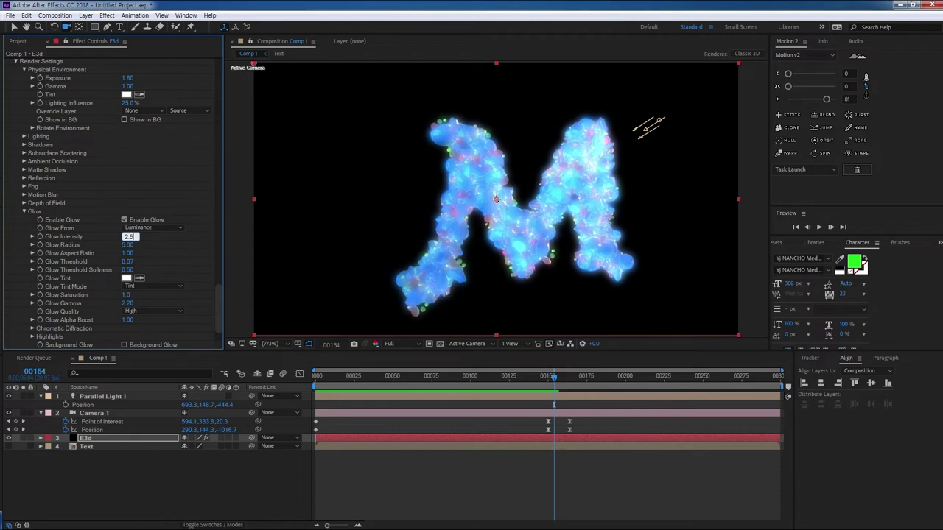
key("Return")
left_click(123, 233)
type(".5")
key("Return")
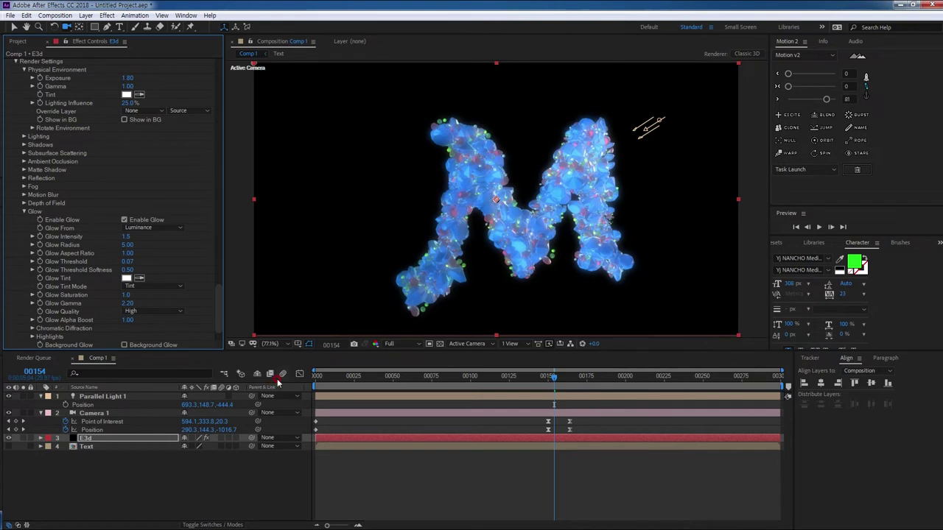
- Create a solid named 'Particle' and move it to the bottom of the layer stack
left_click(316, 510)
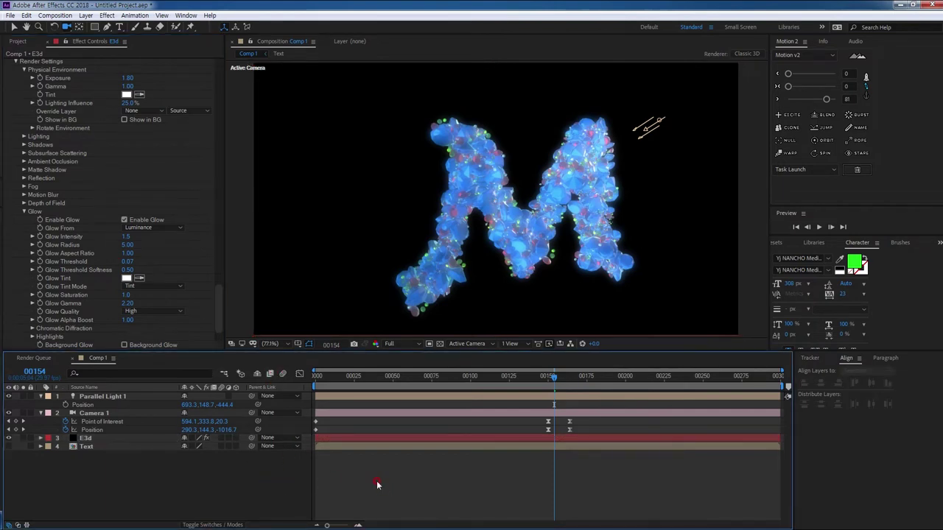
key("ctrl+y")
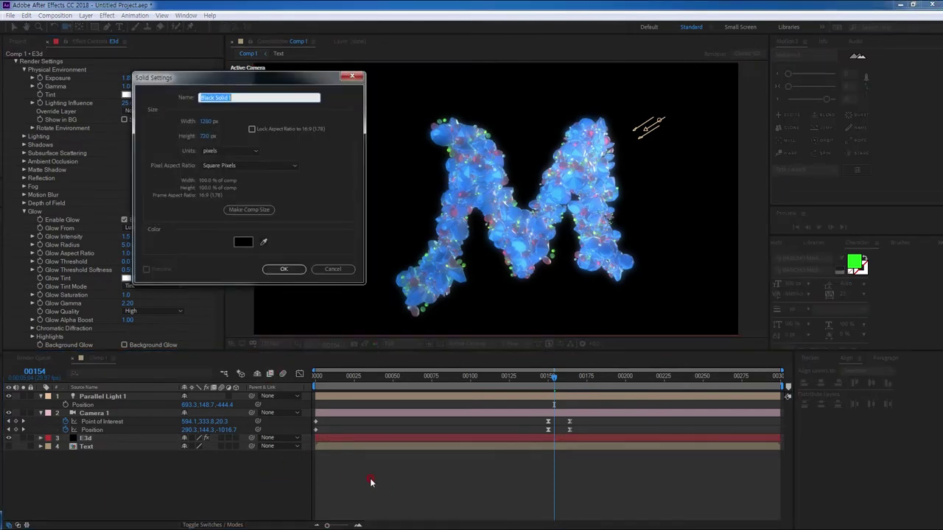
type("Parti")
type("cle")
key("Return")
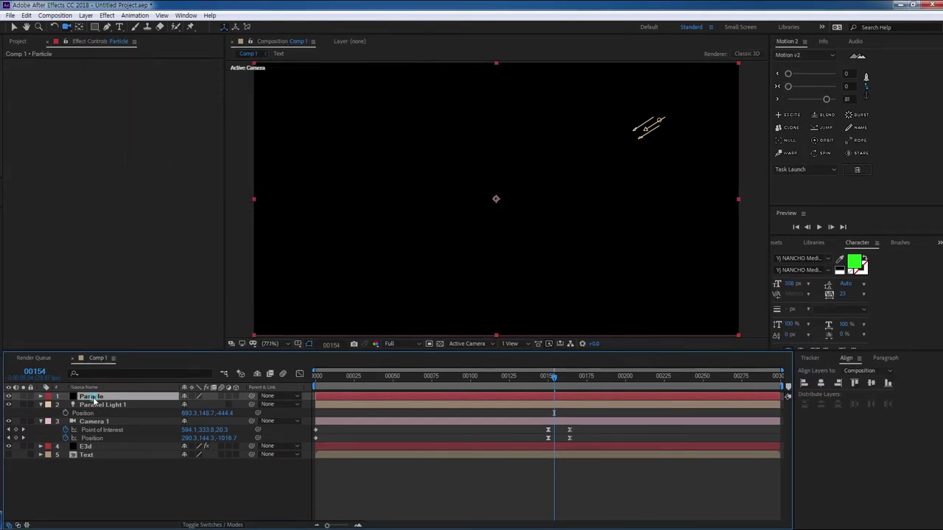
left_click_drag(92, 396, 111, 482)
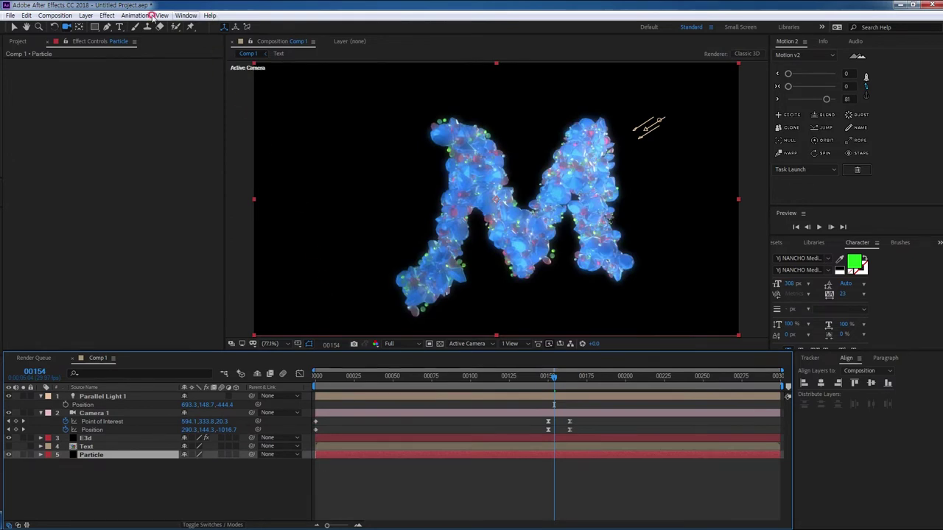
- Apply RG Trapcode Particular to the Particle layer
left_click(107, 14)
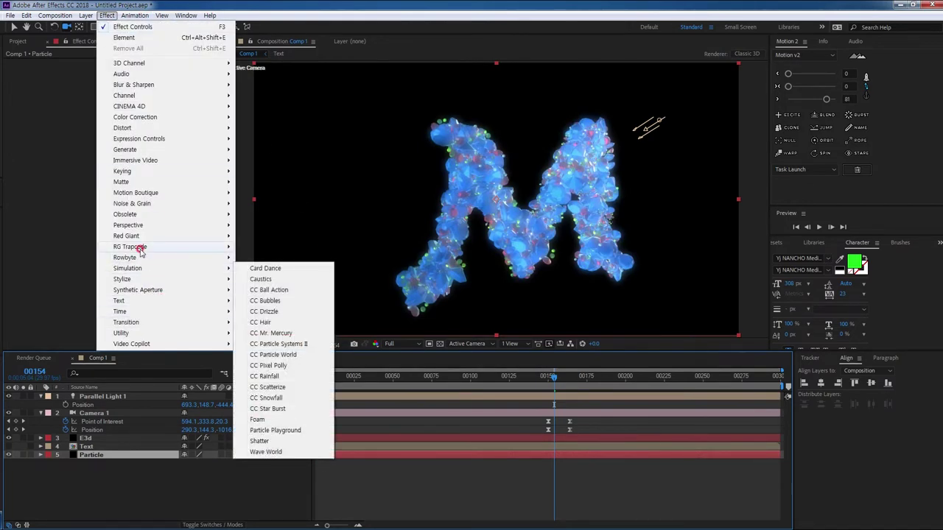
mouse_move(142, 248)
left_click(265, 312)
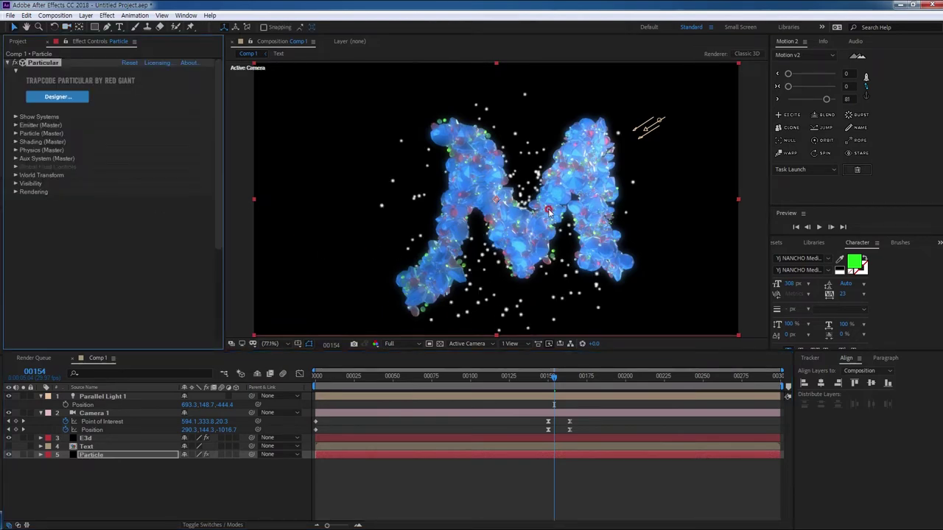
- In Particular Designer, choose the Basics 'Deep Box Area' preset and apply it
left_click(63, 95)
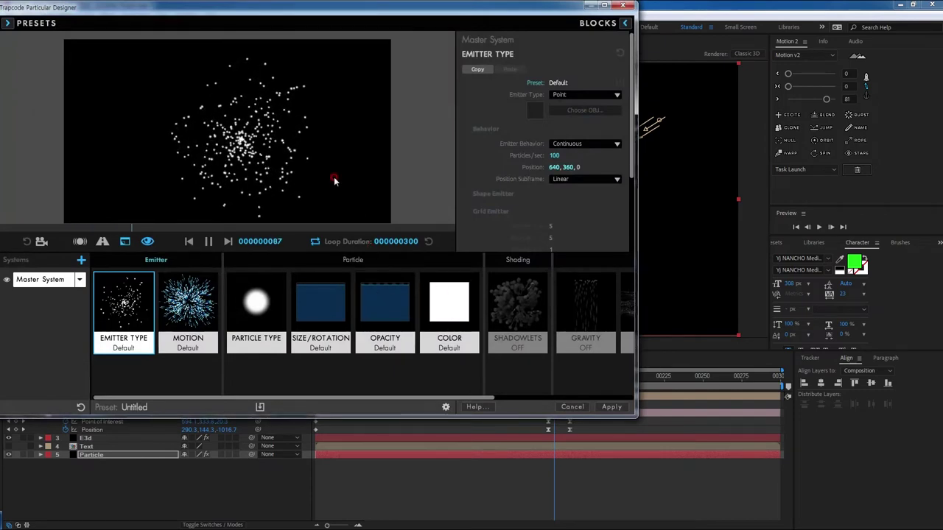
left_click_drag(213, 9, 343, 36)
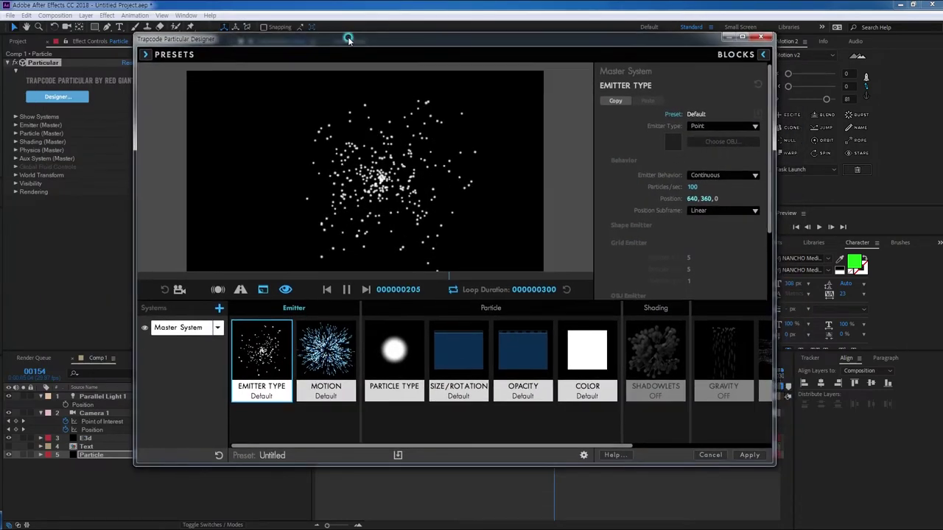
left_click(164, 50)
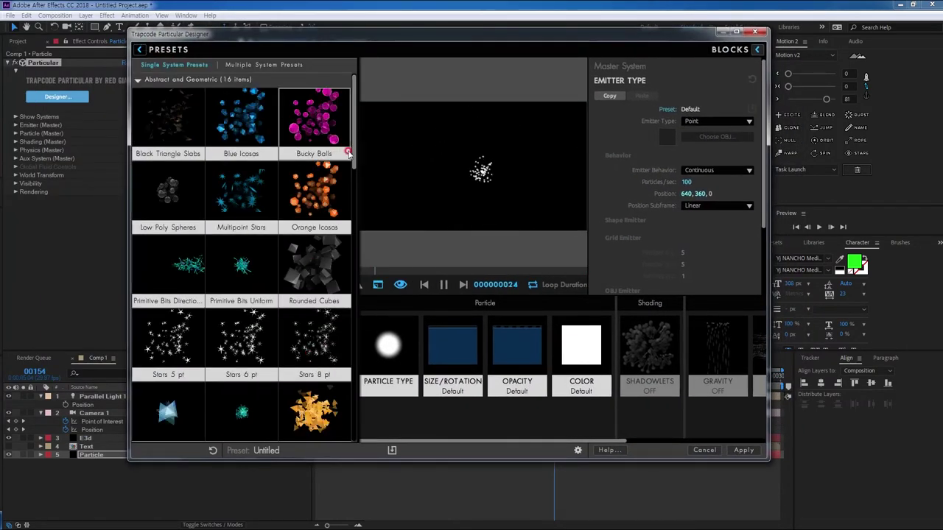
left_click_drag(355, 156, 366, 254)
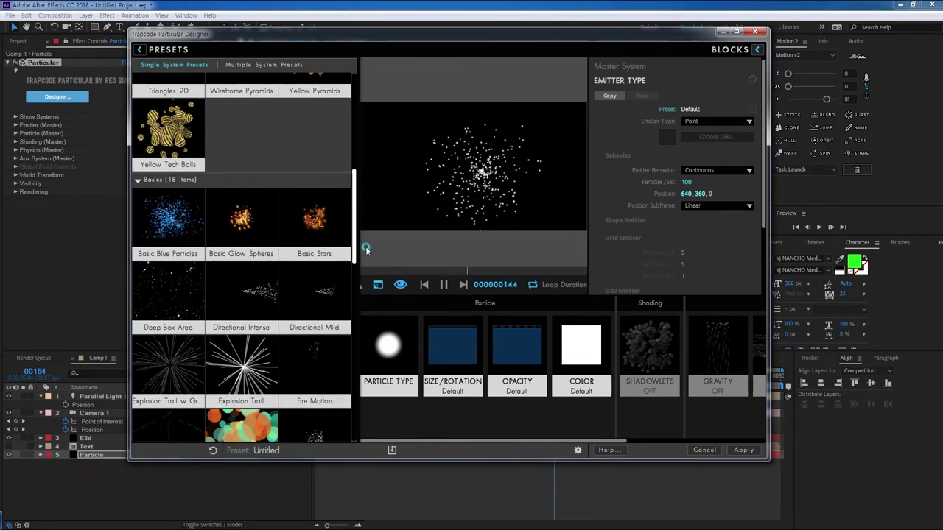
left_click(171, 279)
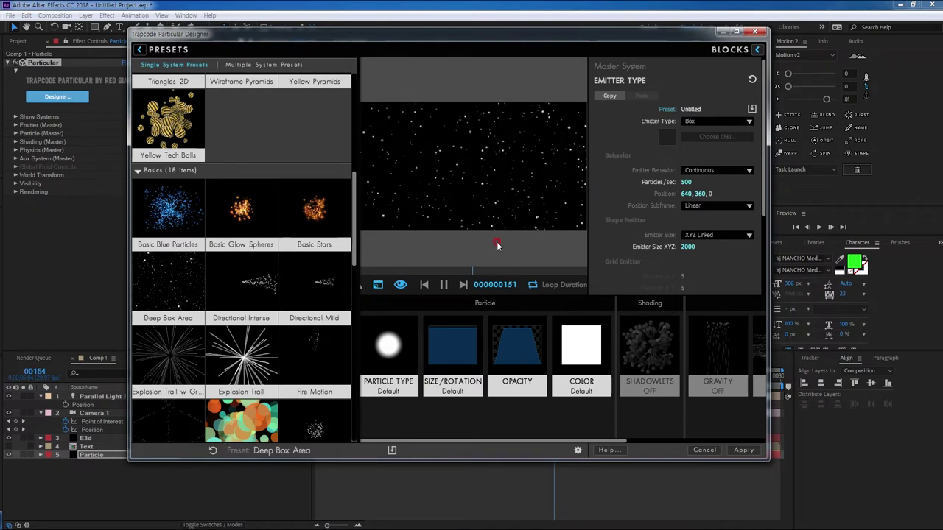
left_click(744, 450)
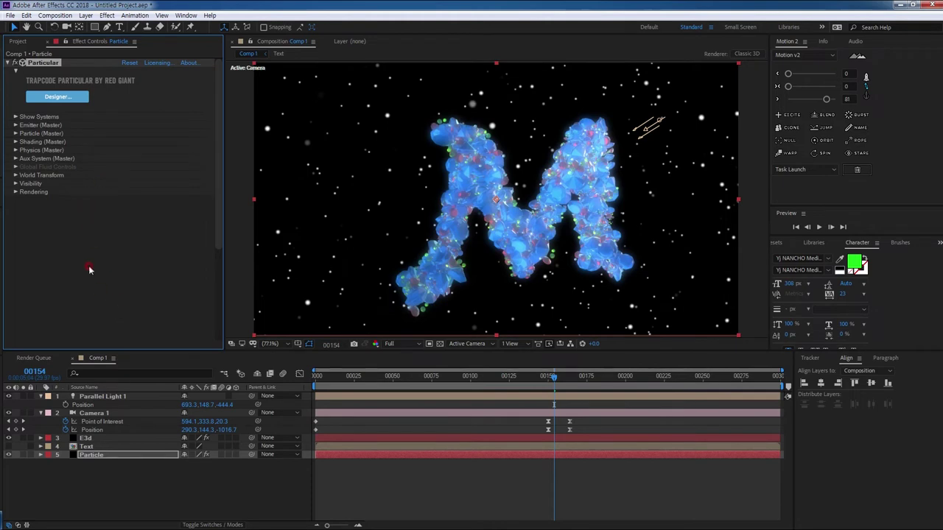
- Set the Particular particle colour to the blue sampled from the M
left_click(15, 133)
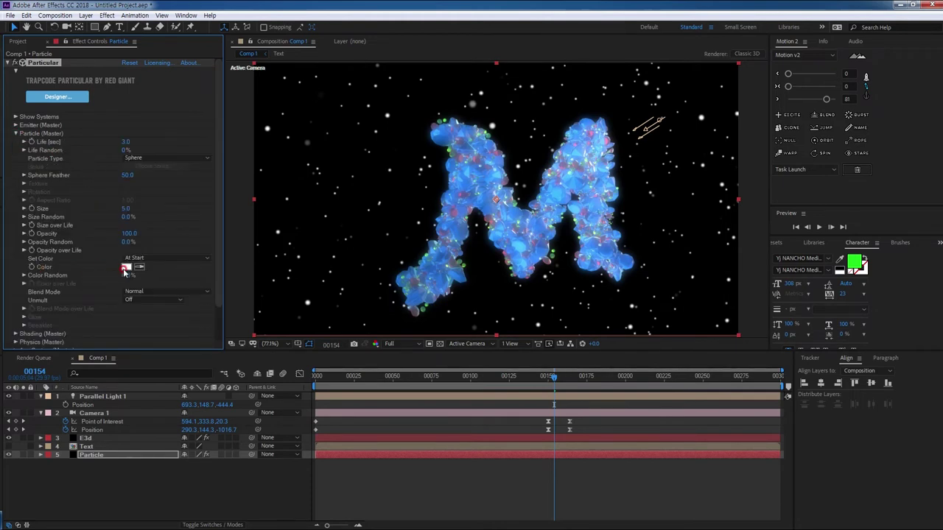
left_click(126, 267)
left_click_drag(448, 217, 349, 261)
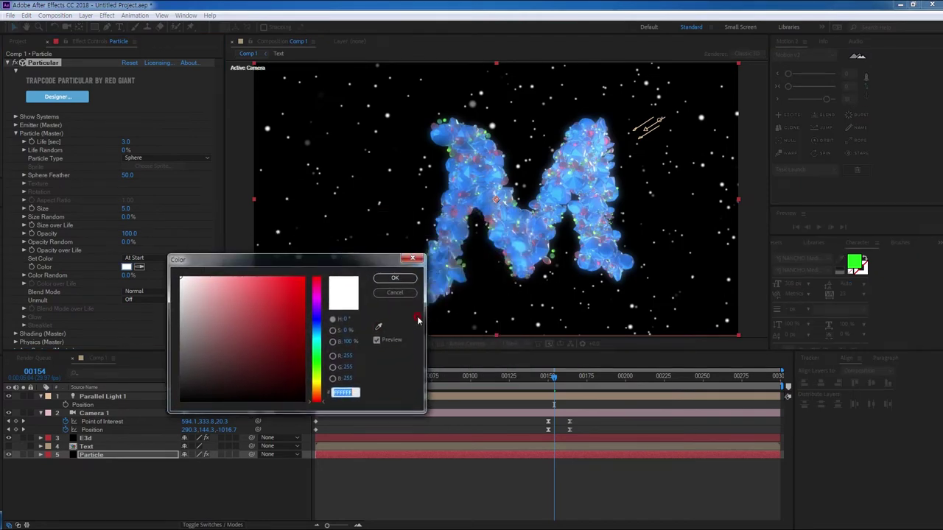
left_click(379, 327)
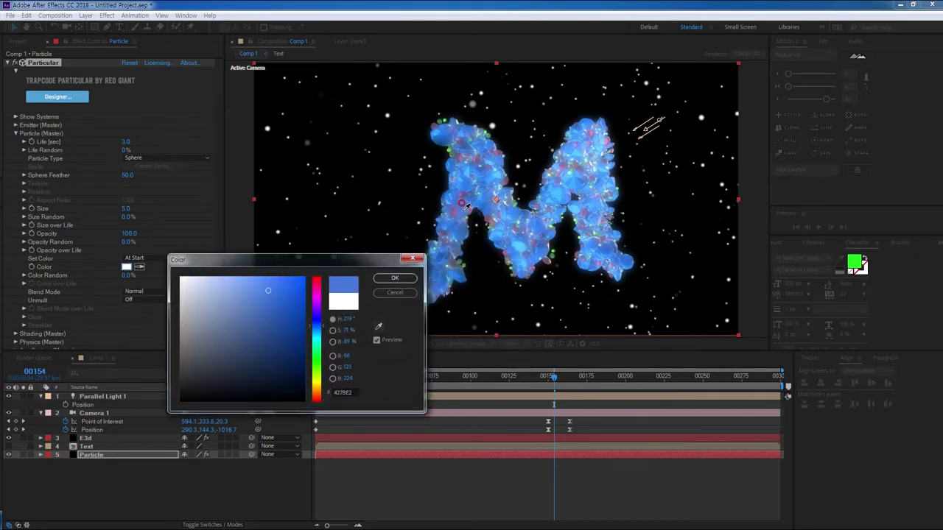
left_click(466, 204)
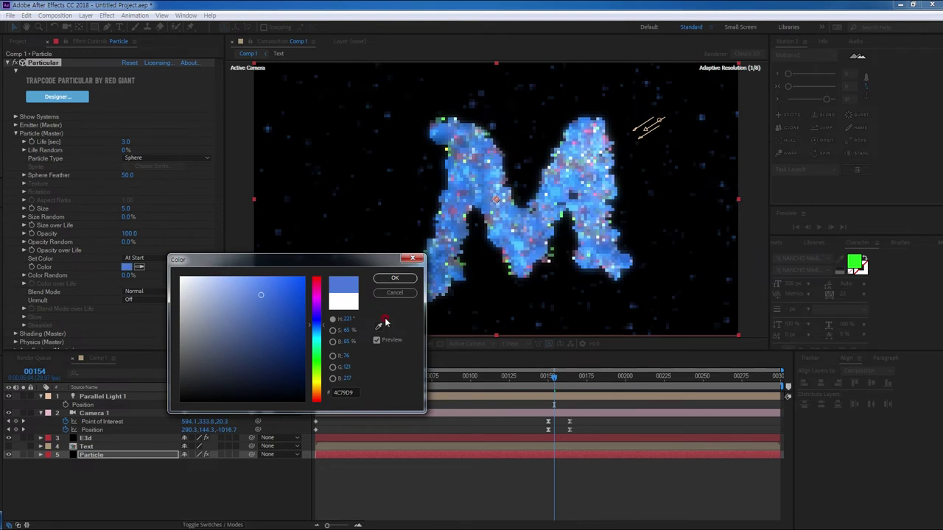
left_click(394, 278)
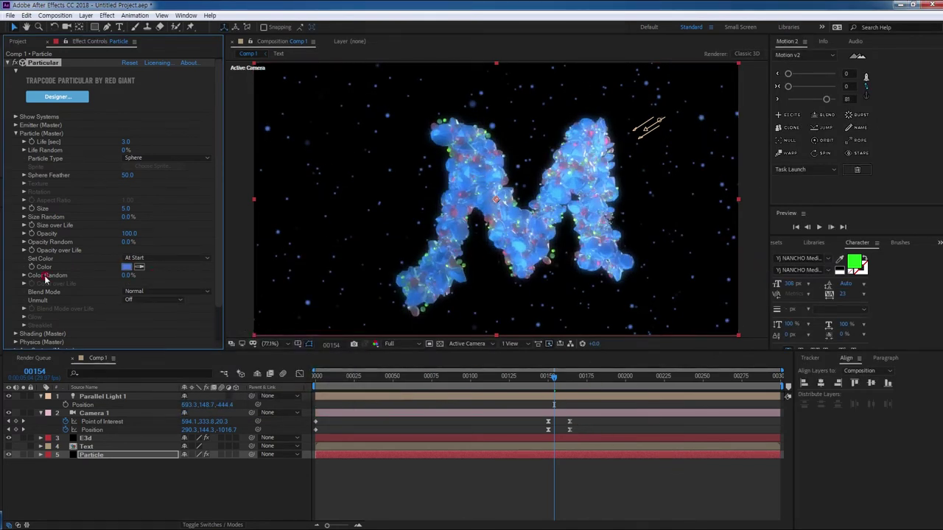
- Set the particles' Color Random to 20%
left_click(124, 276)
key("Return")
left_click(129, 278)
type("20")
key("Return")
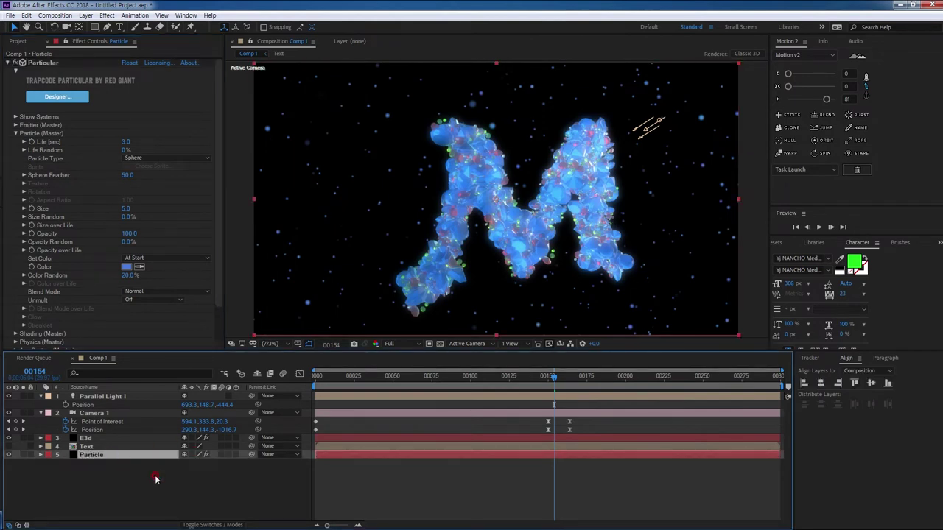
- Duplicate the Particle layer and colour it with the M's sampled blue
key("ctrl+d")
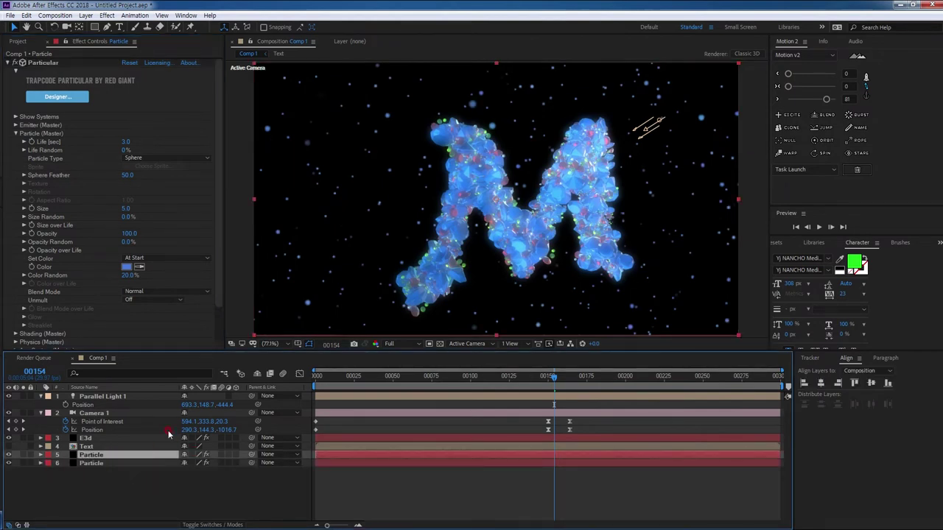
left_click(139, 268)
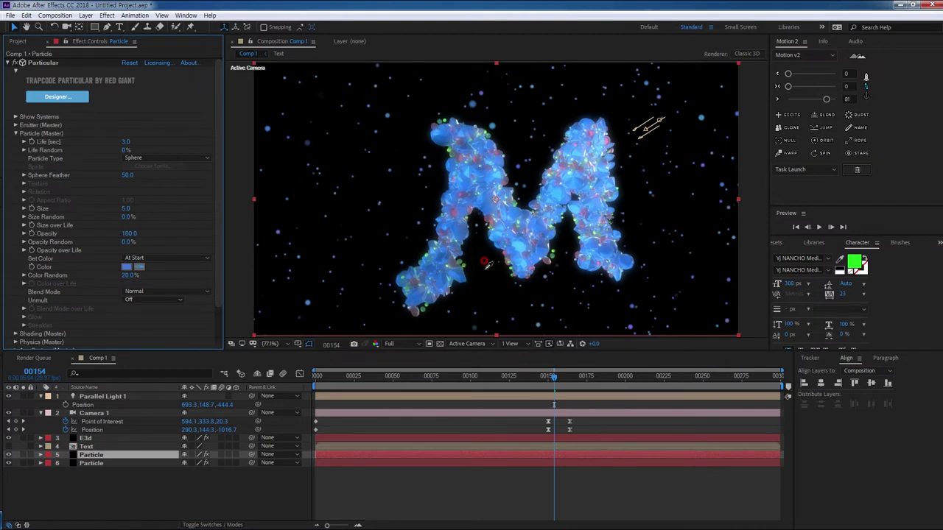
left_click(440, 261)
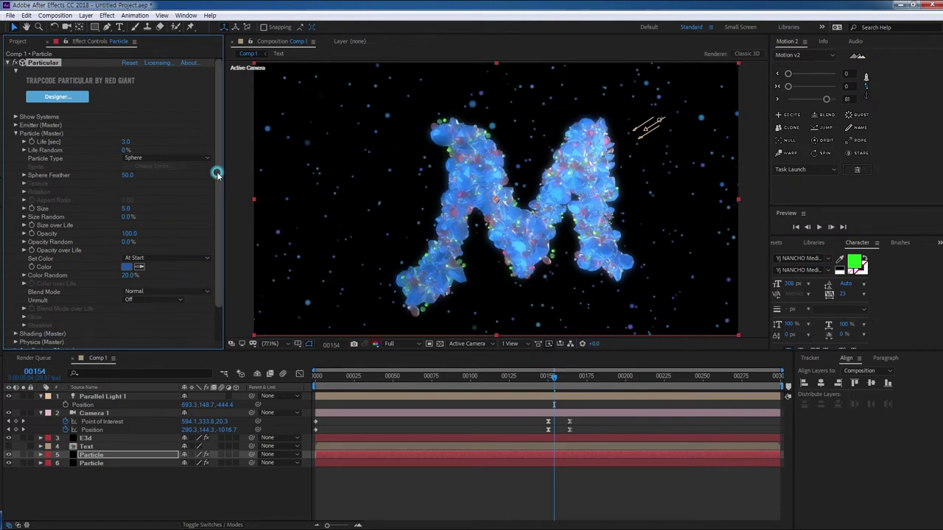
- Change the duplicate's emitter Random Seed to 99650
left_click(16, 125)
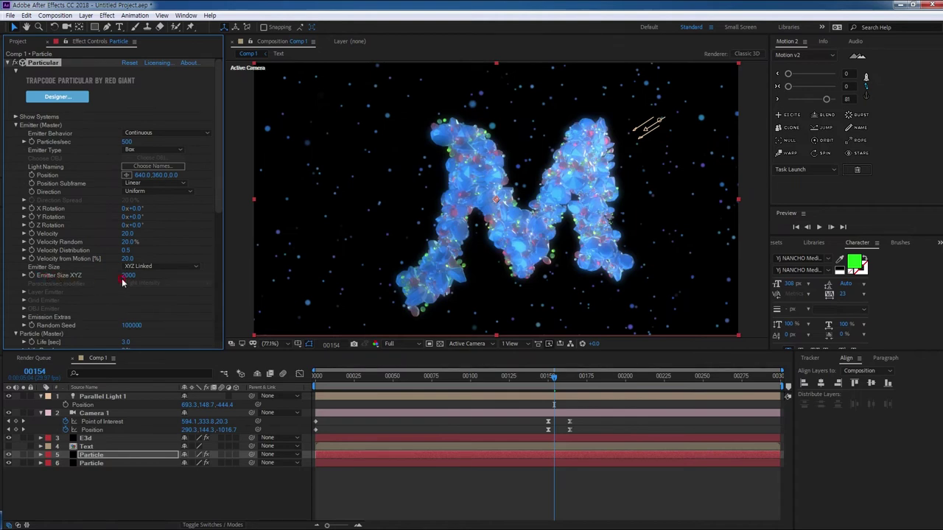
mouse_move(131, 325)
left_mouse_down()
mouse_move(140, 336)
mouse_move(127, 329)
left_mouse_up()
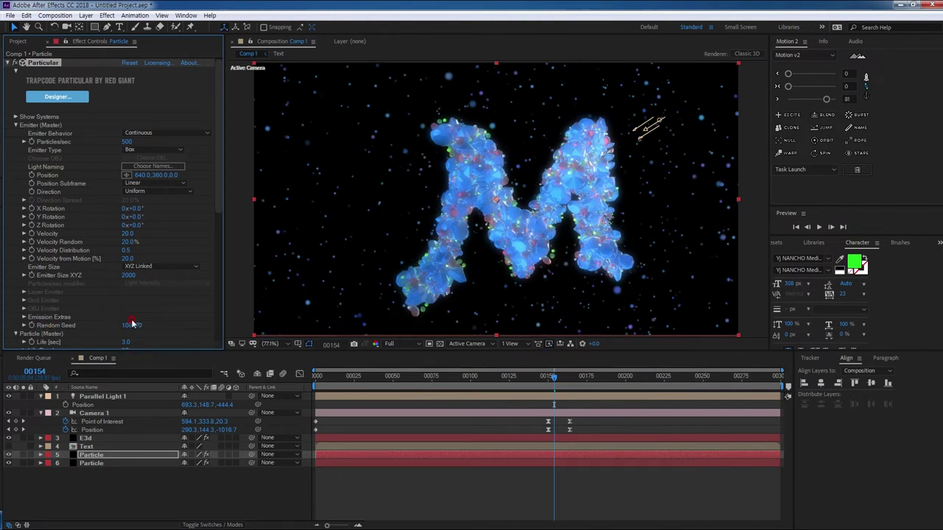
left_click_drag(131, 325, 126, 325)
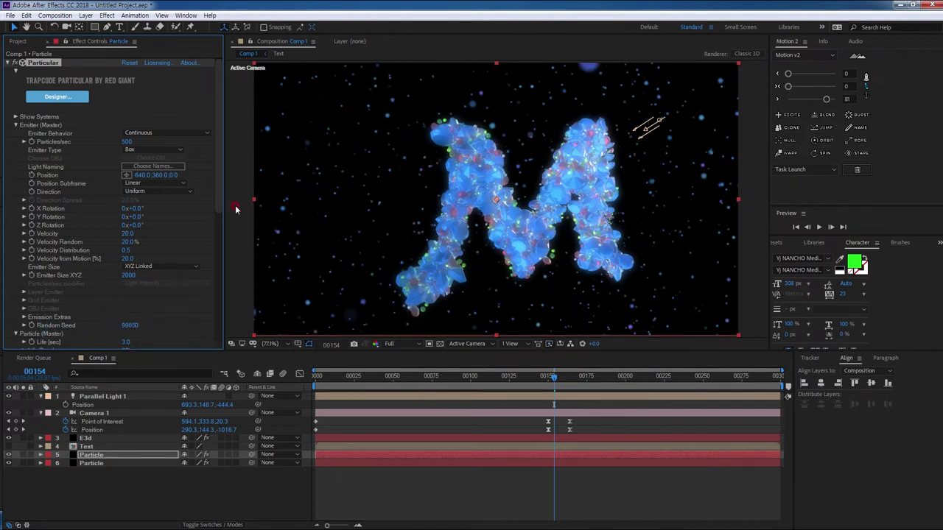
left_click_drag(219, 185, 218, 278)
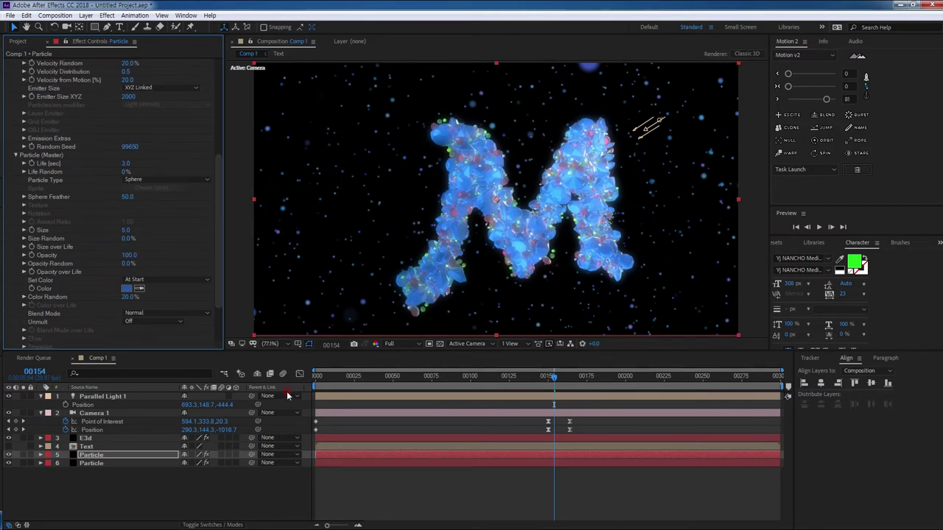
- At frame 157, set Color Random to 50% and particle Size to 4
mouse_move(418, 380)
left_mouse_down()
mouse_move(343, 381)
mouse_move(559, 378)
left_mouse_up()
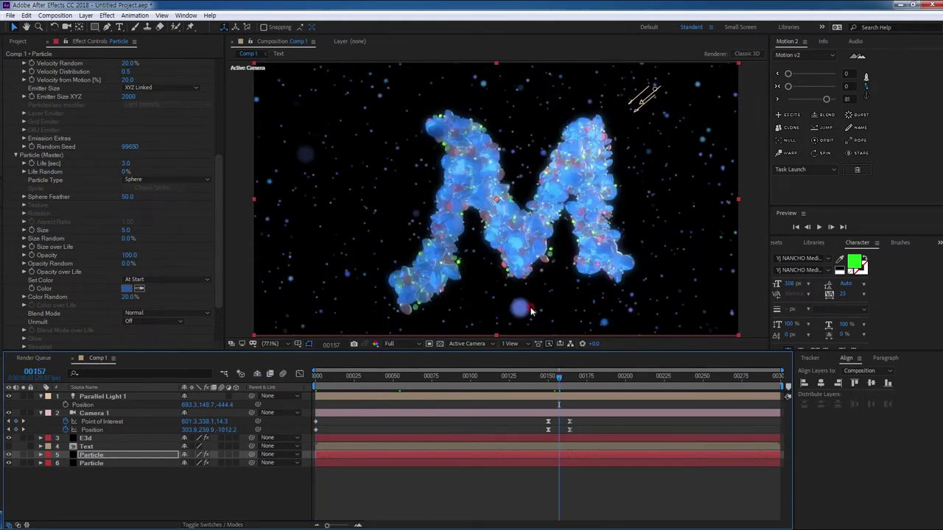
left_click(130, 296)
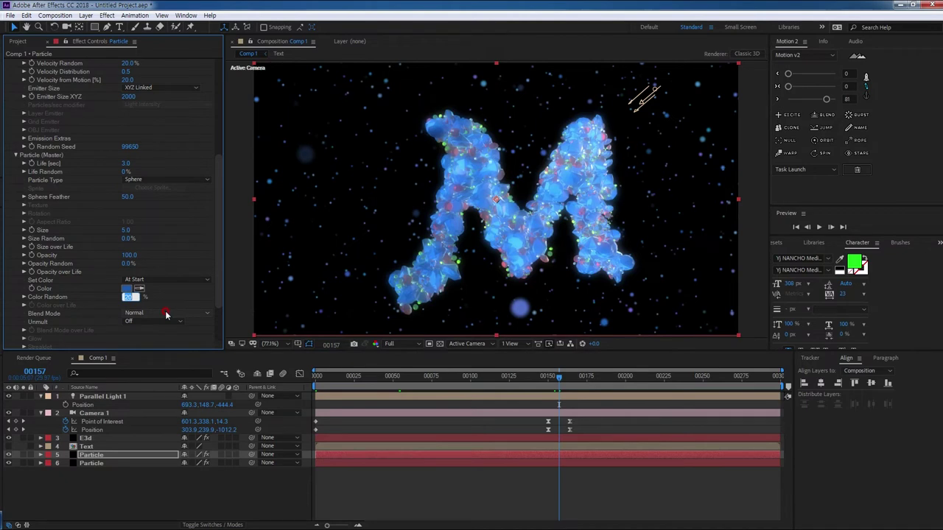
type("50")
key("Return")
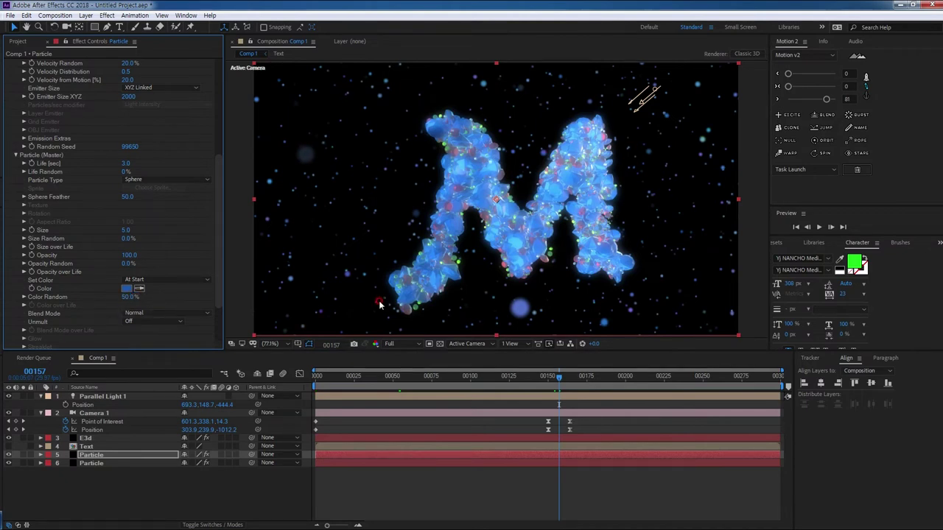
left_click(125, 231)
type("4")
key("Return")
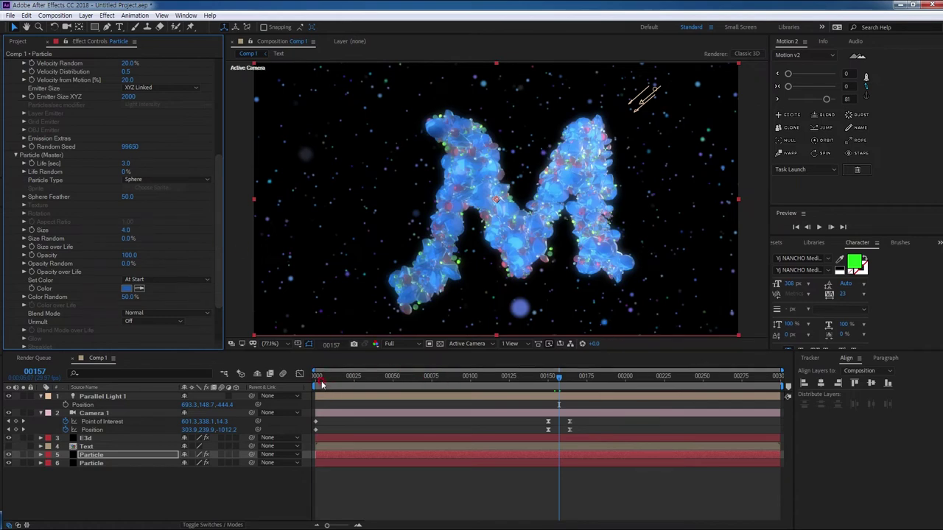
left_click_drag(321, 385, 316, 385)
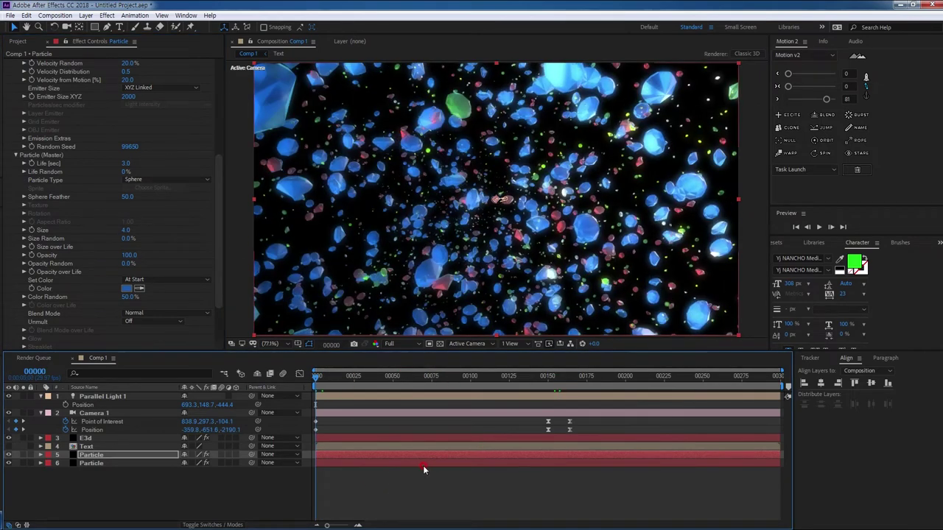
key("space")
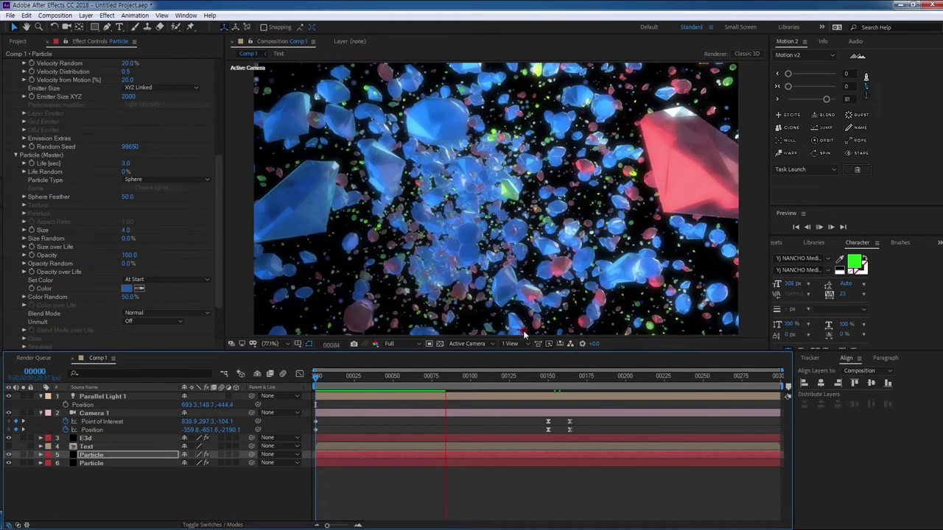
left_click(457, 382)
key("Home")
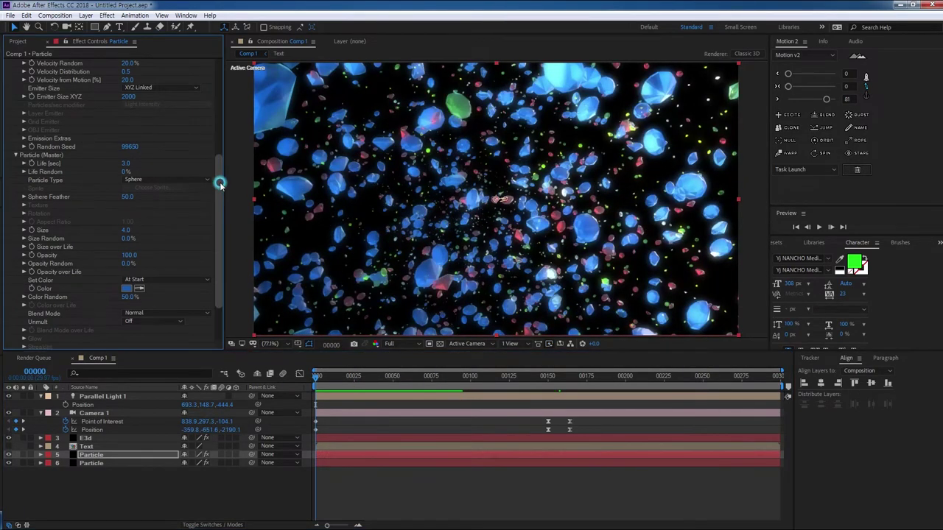
left_click_drag(219, 186, 215, 89)
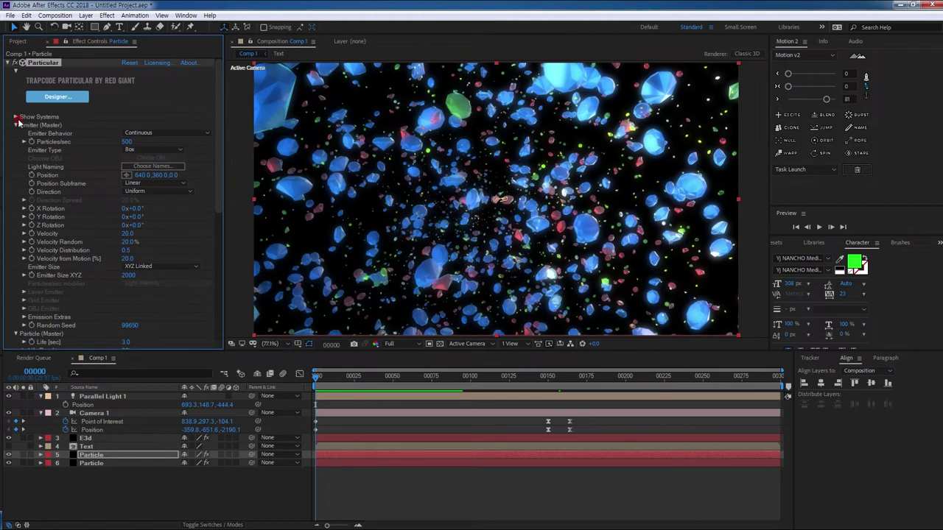
- Lower the E3d layer's Element Particle Count to 500 and preview the result
left_click(96, 438)
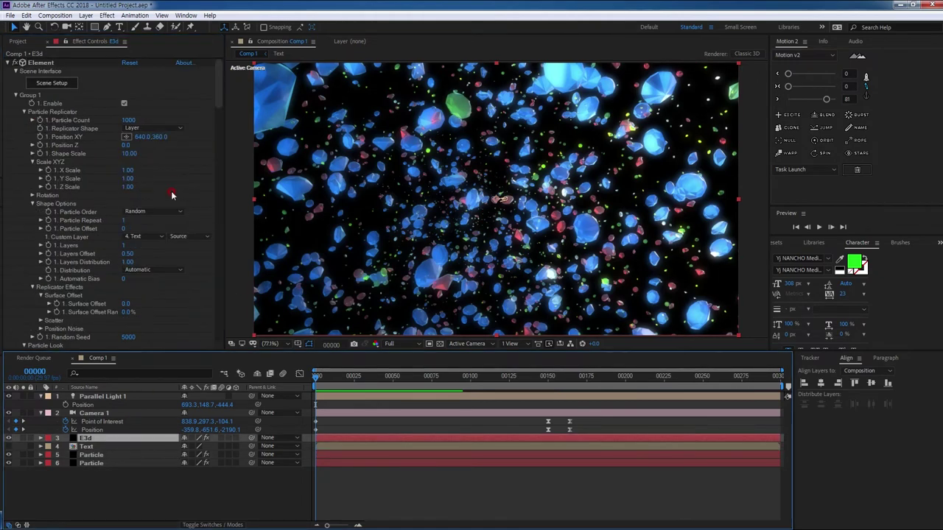
left_click(129, 120)
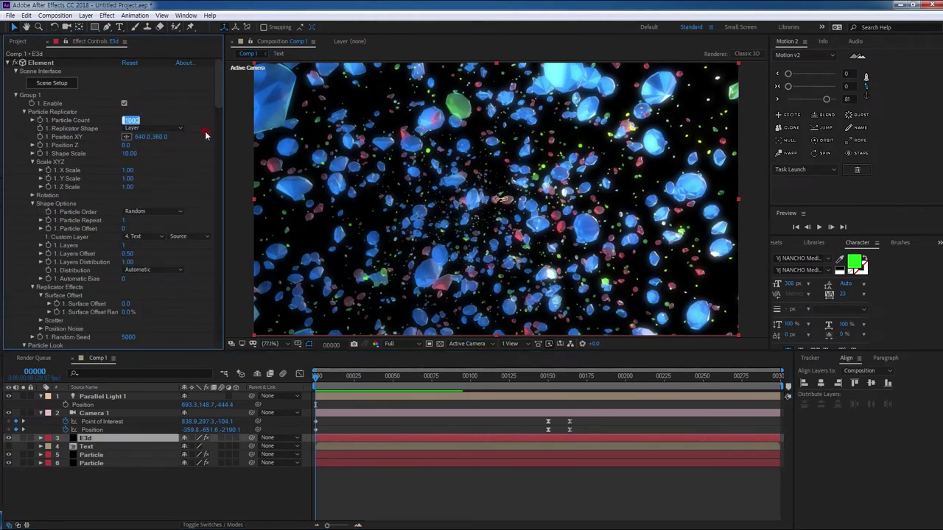
type("500")
left_click(206, 135)
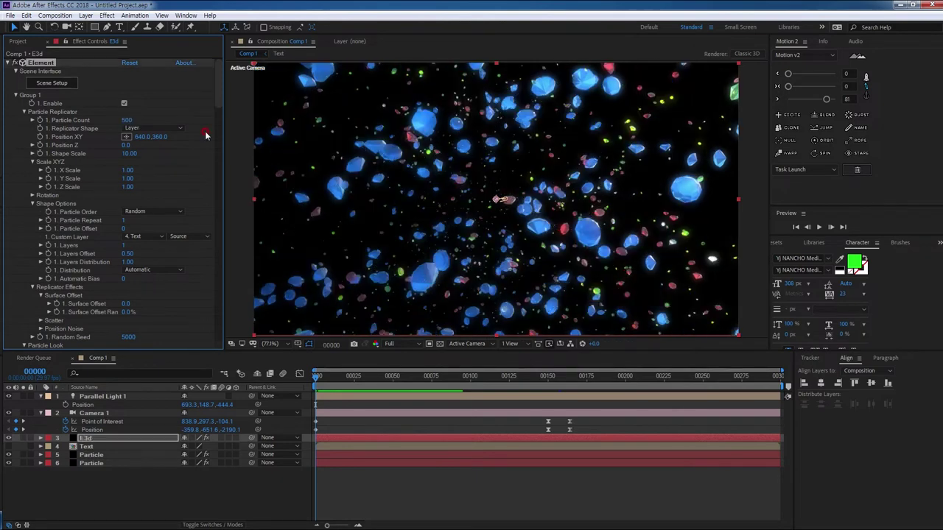
key("space")
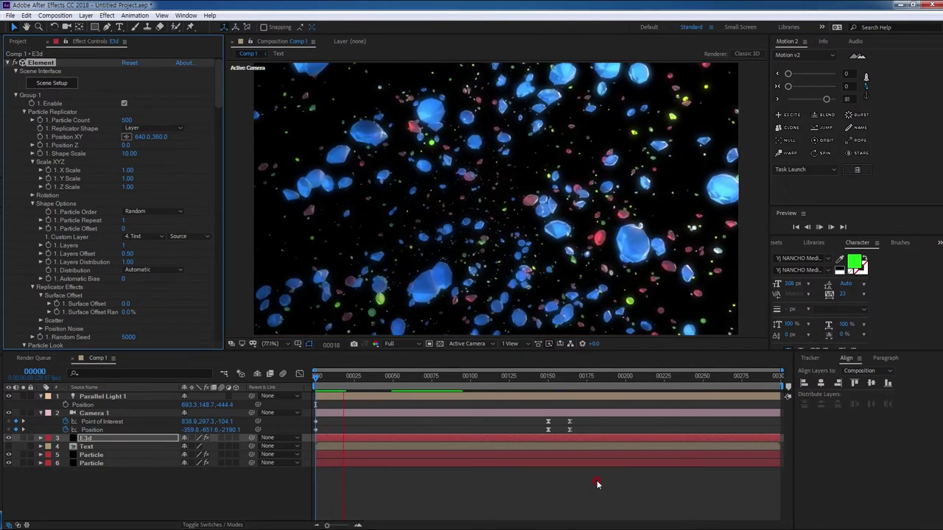
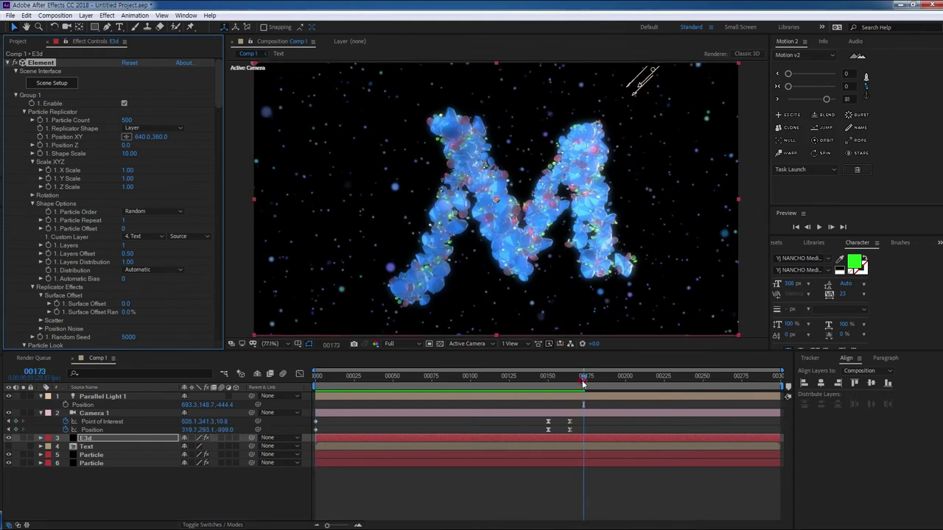
- Raise the Element Particle Count from 500 to 1000 and preview from the first frame
key("space")
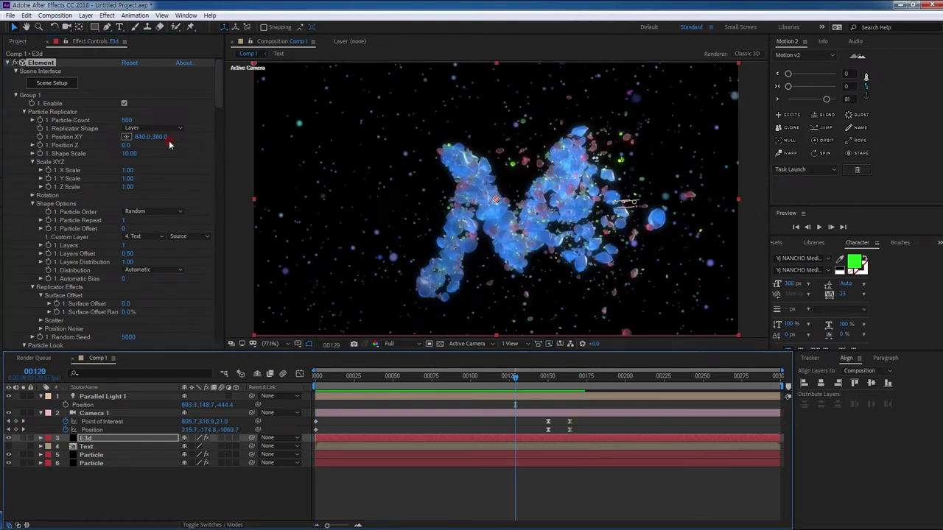
left_click(127, 120)
type("1000")
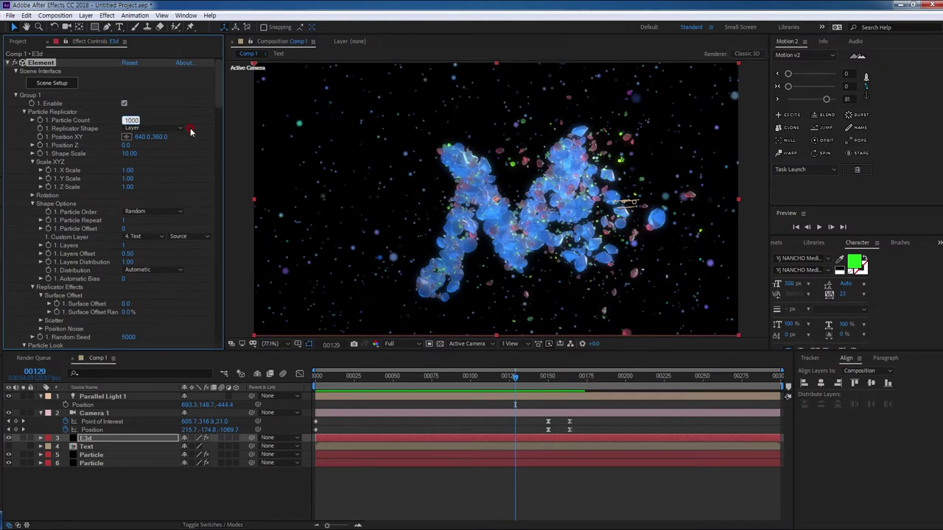
key("Return")
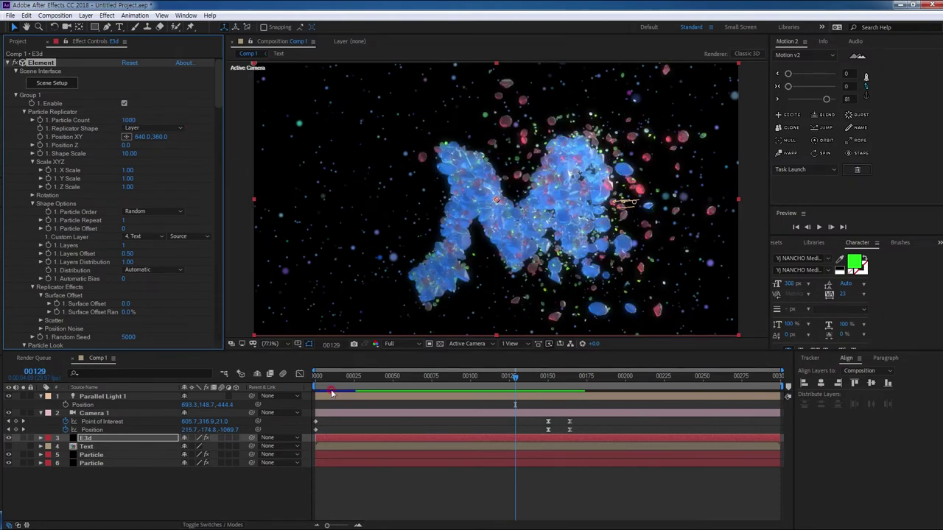
key("Home")
key("space")
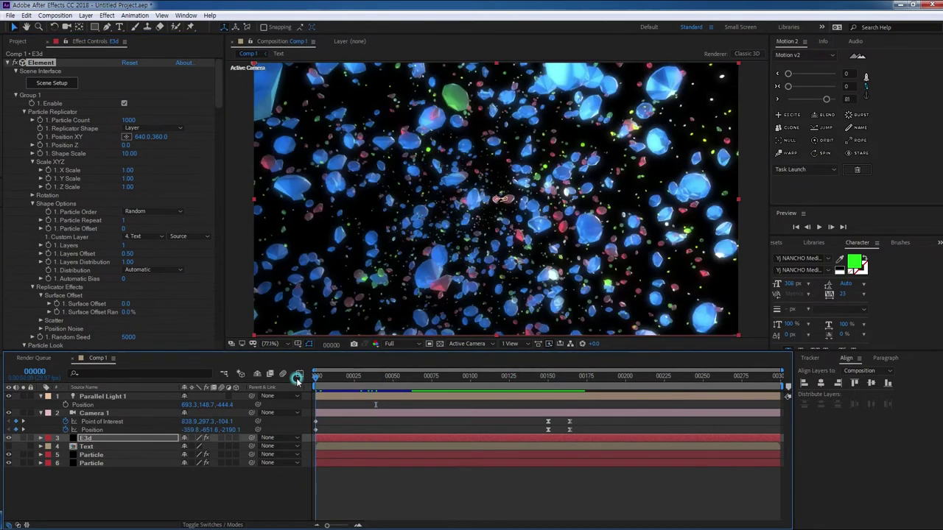
left_click(389, 488)
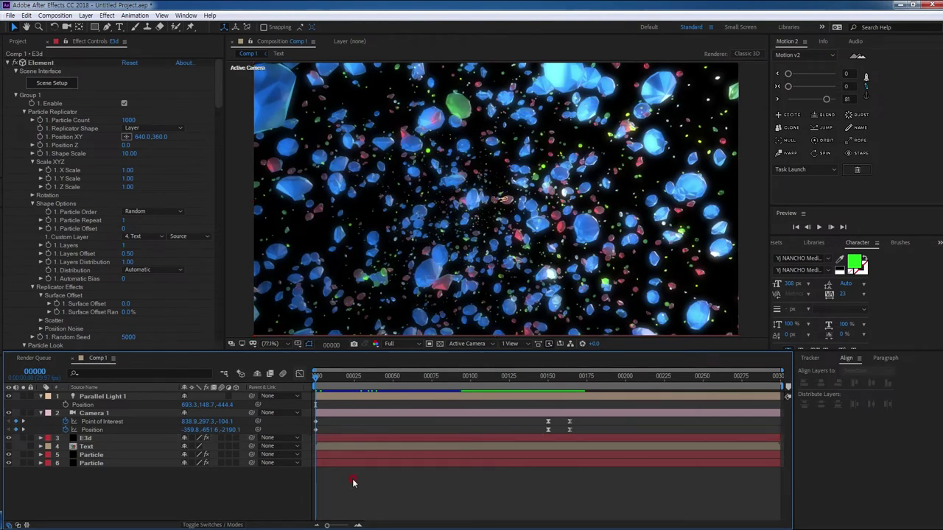
right_click(276, 489)
- Add a new adjustment layer on top and apply the Curves effect to it
mouse_move(313, 376)
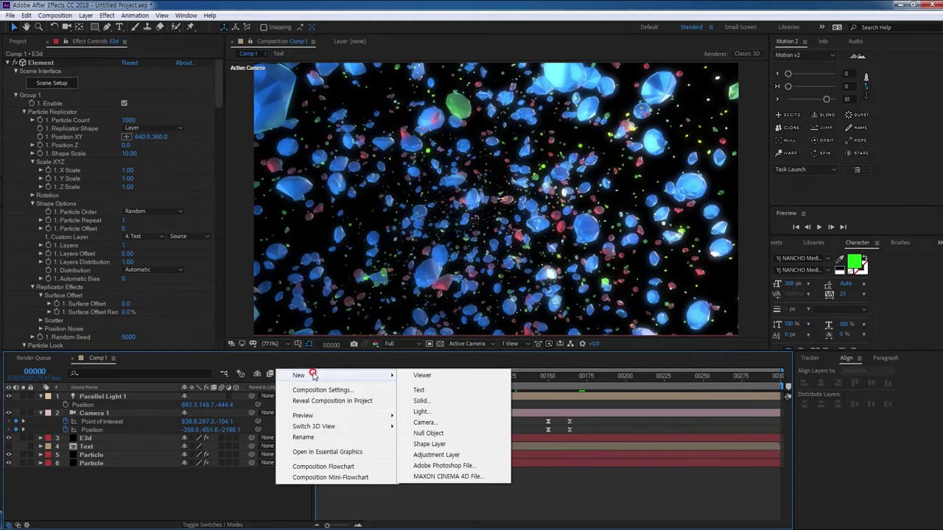
left_click(434, 454)
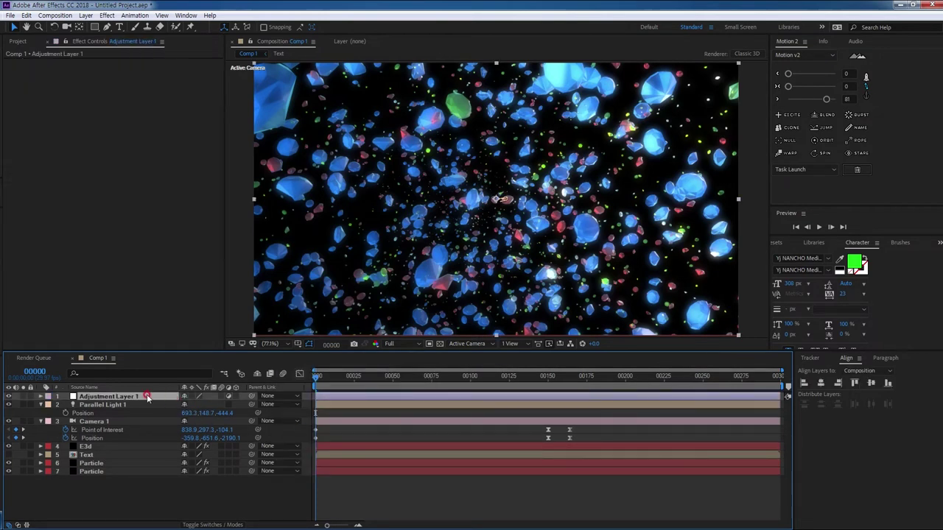
left_click(107, 15)
mouse_move(133, 118)
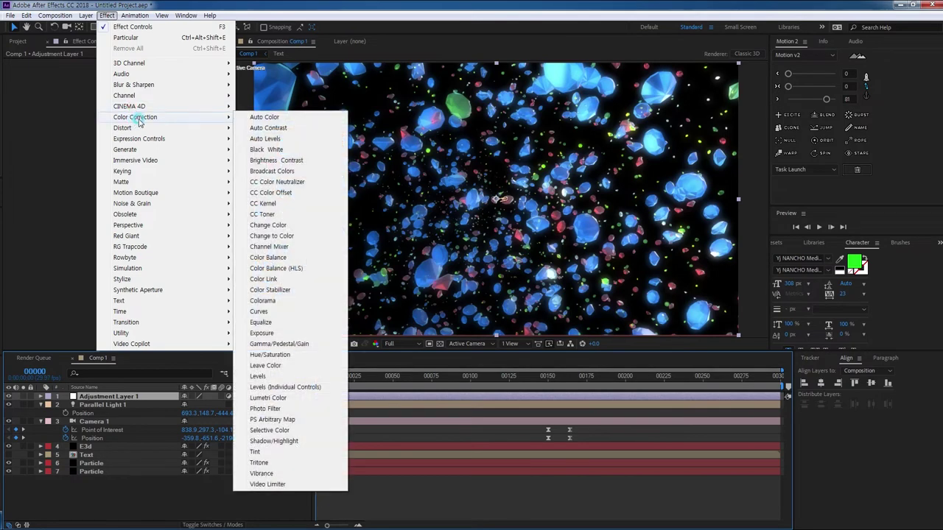
left_click(292, 312)
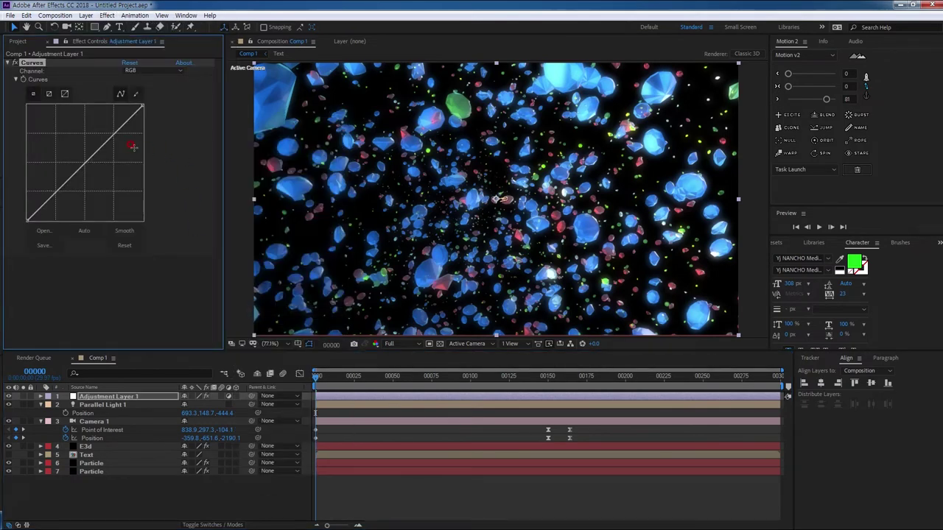
- Lift the RGB curve to brighten the scene, compare it on and off, then preview
left_click_drag(110, 136, 101, 118)
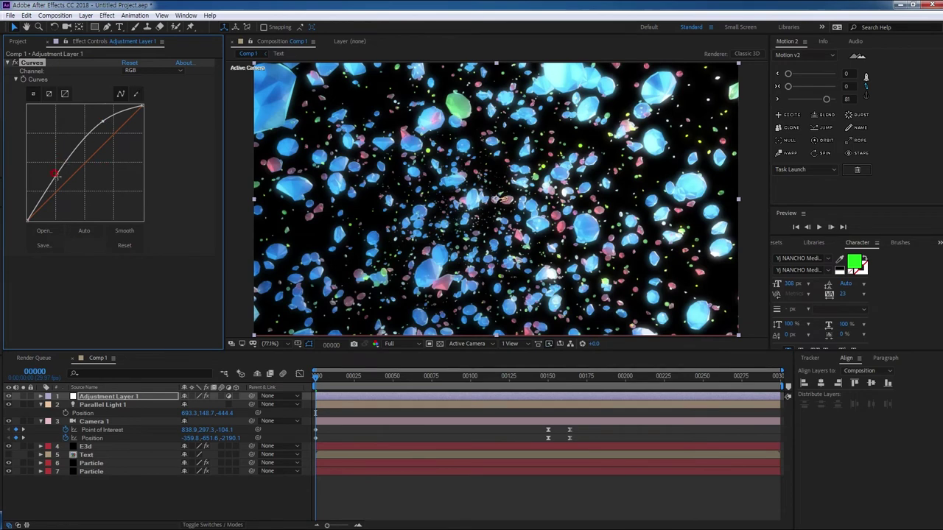
left_click_drag(52, 175, 54, 181)
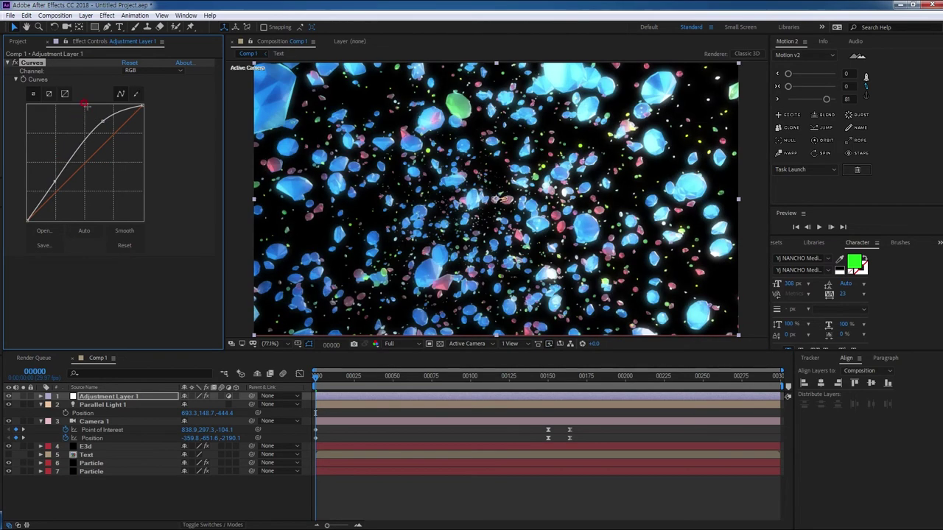
left_click_drag(100, 119, 95, 127)
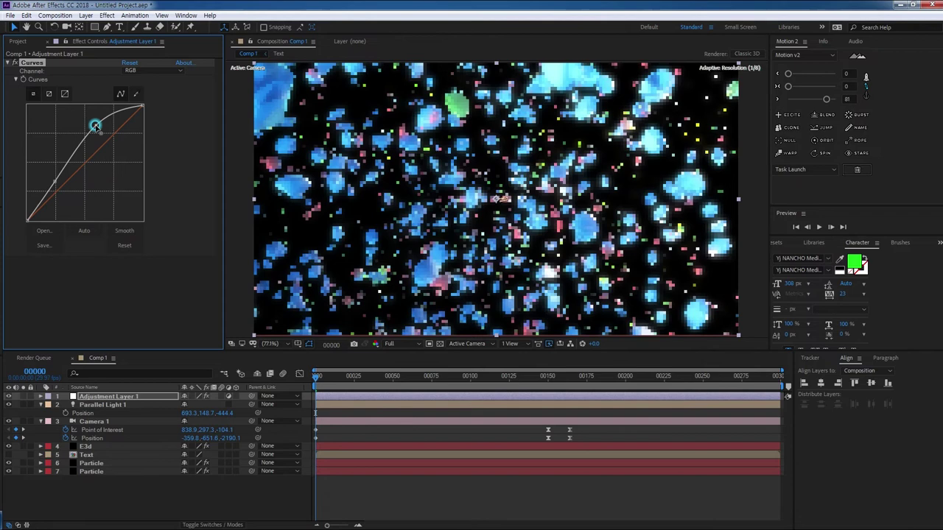
left_click(9, 396)
left_click(10, 396)
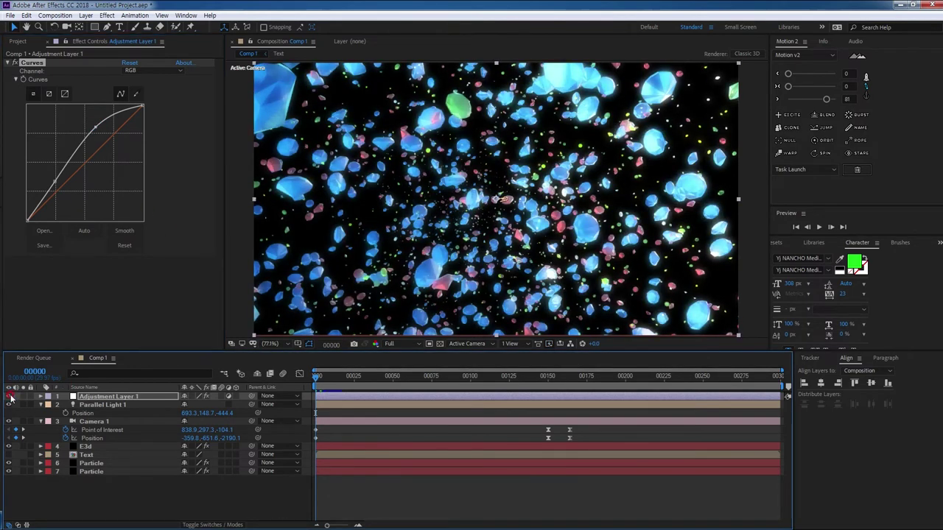
left_click(10, 396)
left_click(10, 396)
left_click(308, 383)
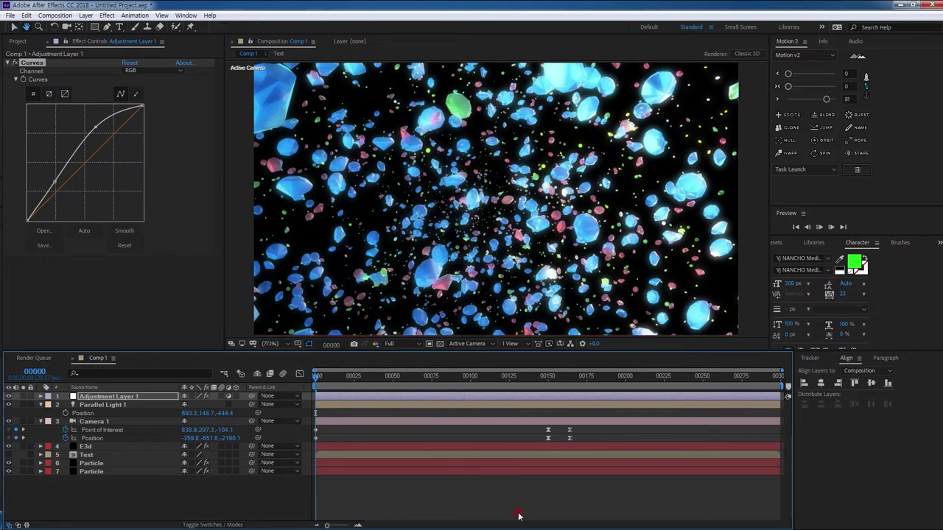
key("space")
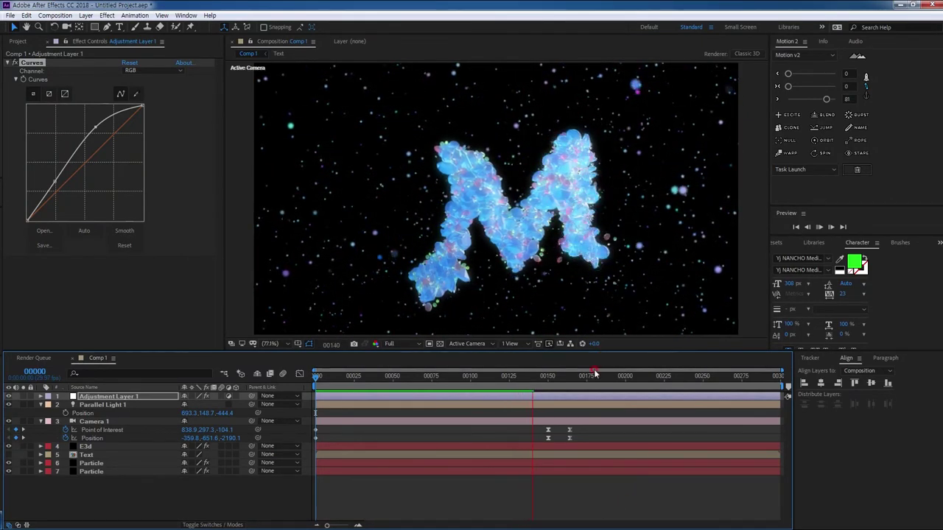
left_click(535, 398)
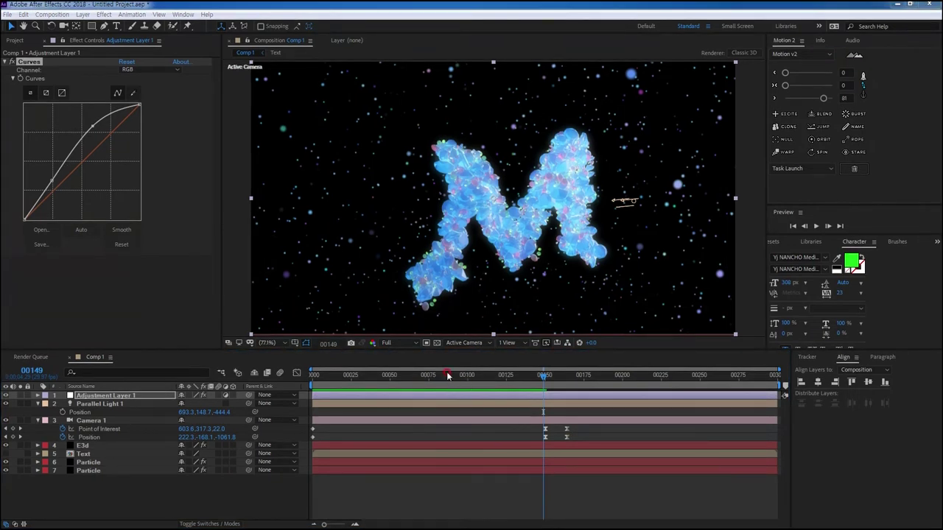
left_click(445, 376)
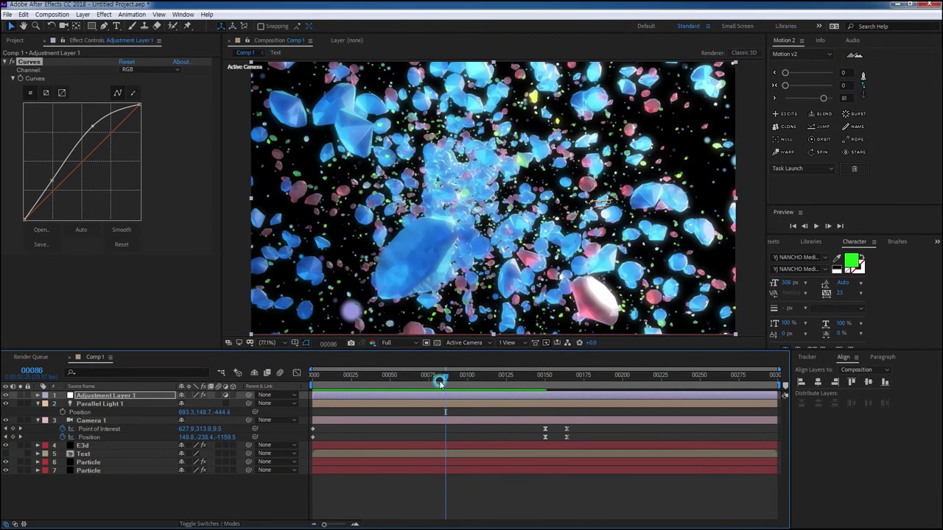
left_click_drag(445, 379, 302, 386)
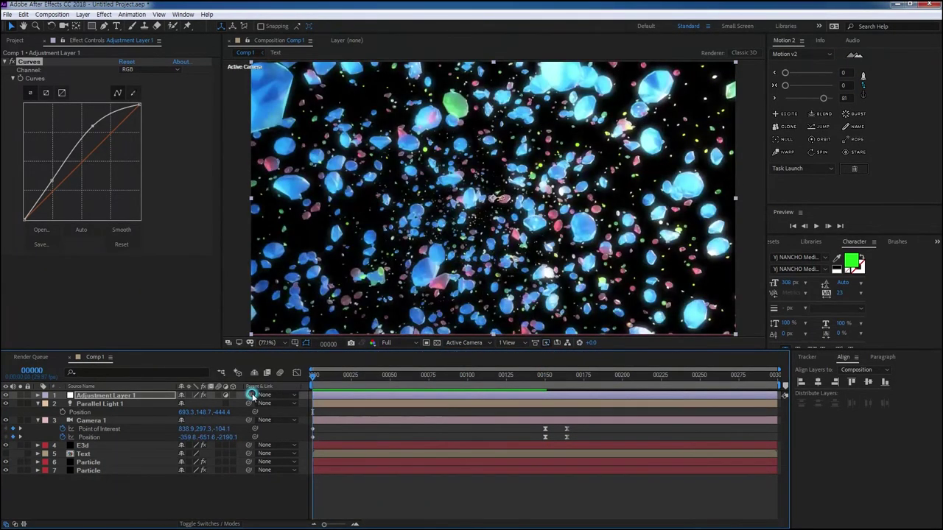
- Expand the World Transform settings in the E3d layer's Element effect
left_click(84, 446)
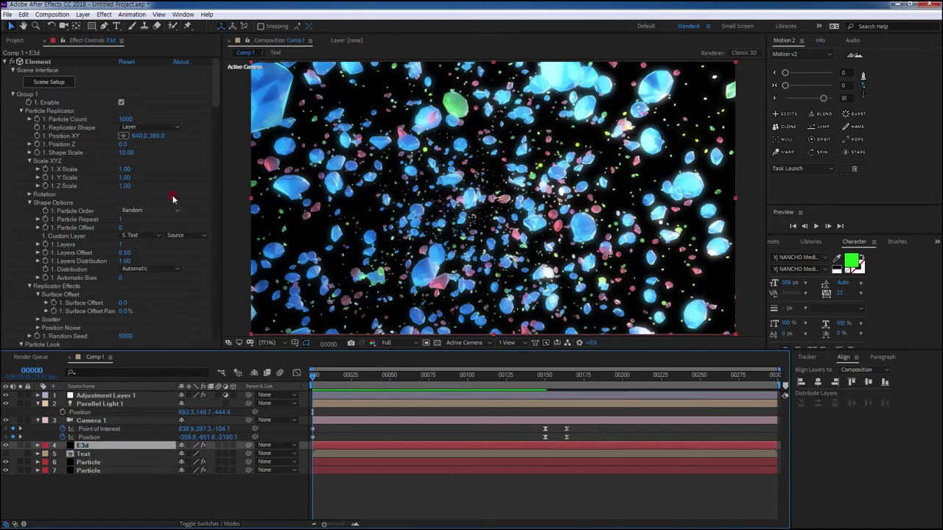
scroll(157, 263, "down", 5)
scroll(132, 261, "down", 5)
scroll(106, 259, "down", 5)
scroll(96, 273, "down", 5)
scroll(96, 273, "down", 5)
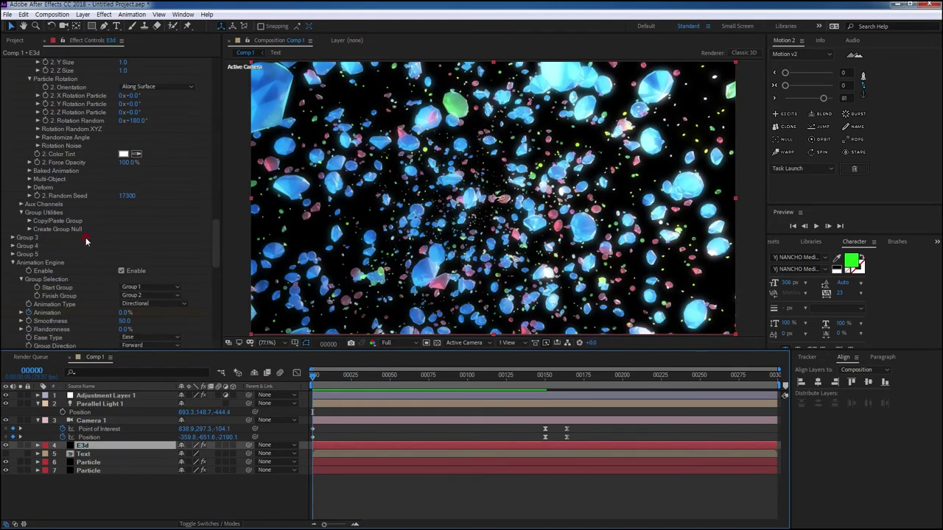
scroll(86, 240, "down", 3)
scroll(107, 283, "down", 3)
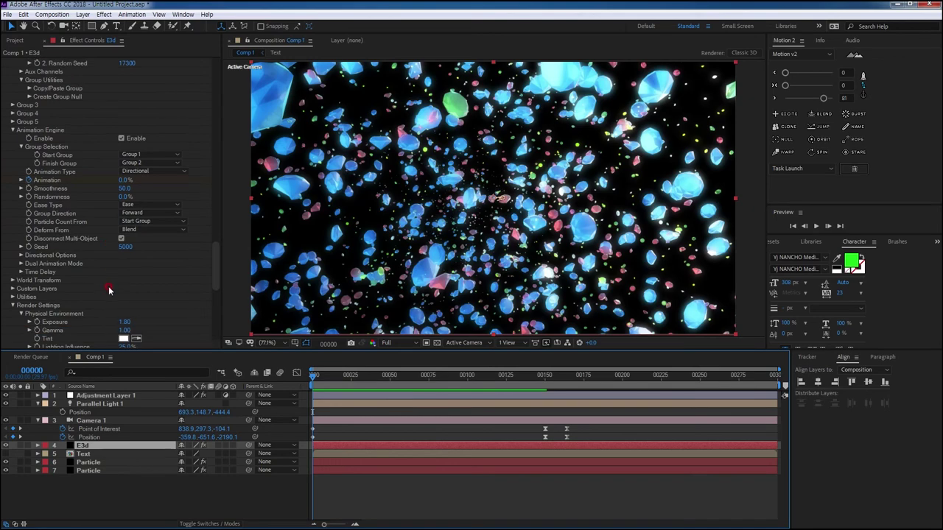
left_click(12, 280)
scroll(55, 282, "down", 1)
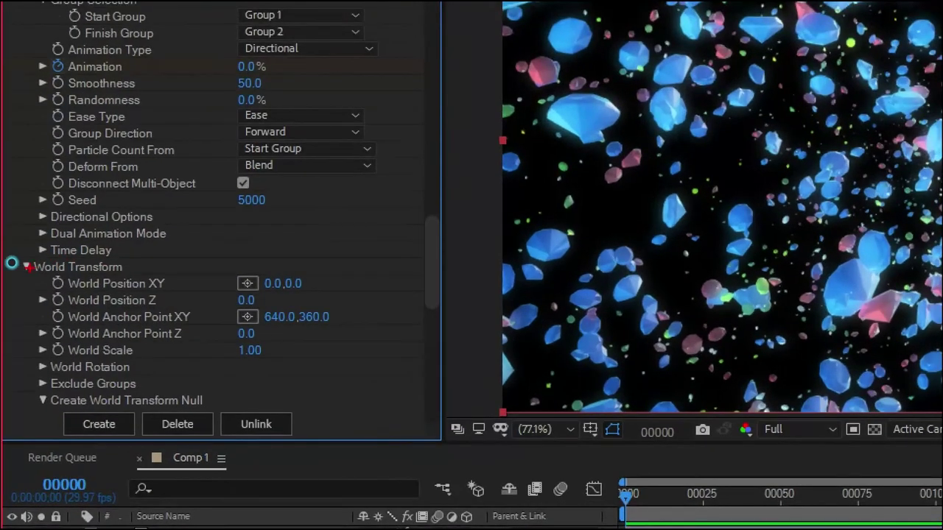
- Create the World Transform Null, select it and reveal its Position property
left_click_drag(2, 273, 74, 270)
left_click_drag(41, 408, 219, 407)
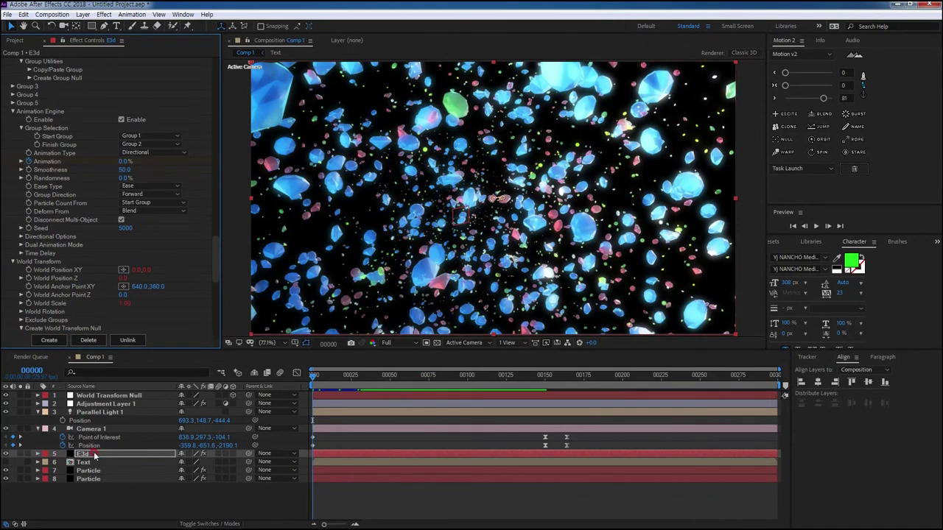
left_click(99, 396)
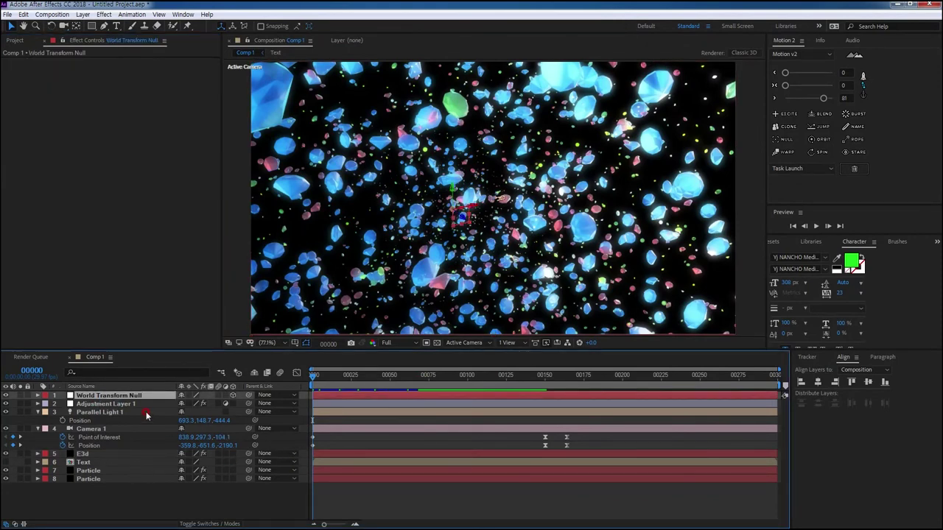
key("p")
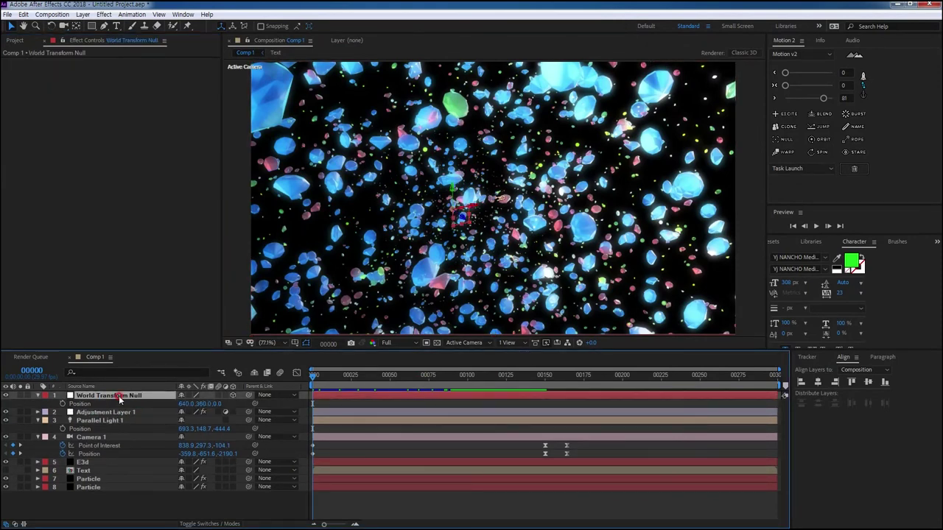
- Keyframe the null's Position, Scale and Z Rotation at frame 150, then return to frame 0
key("shift+s")
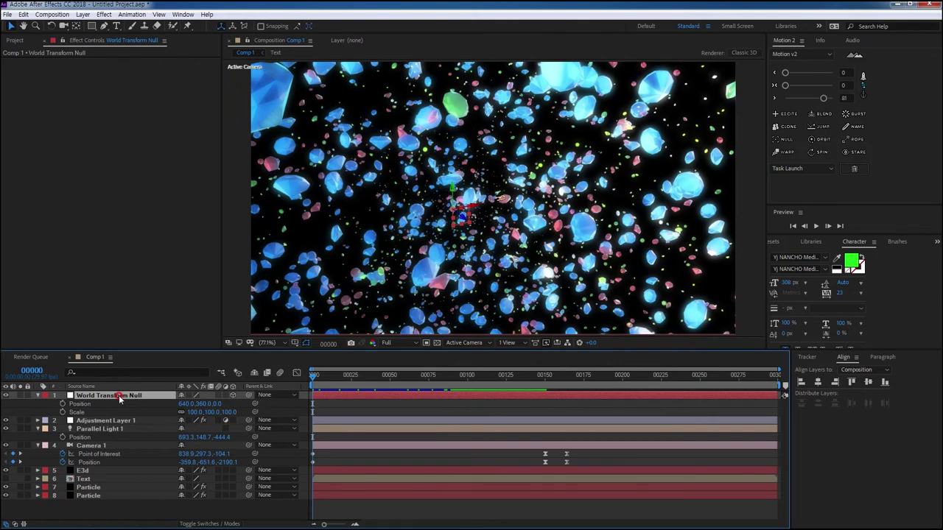
key("shift+r")
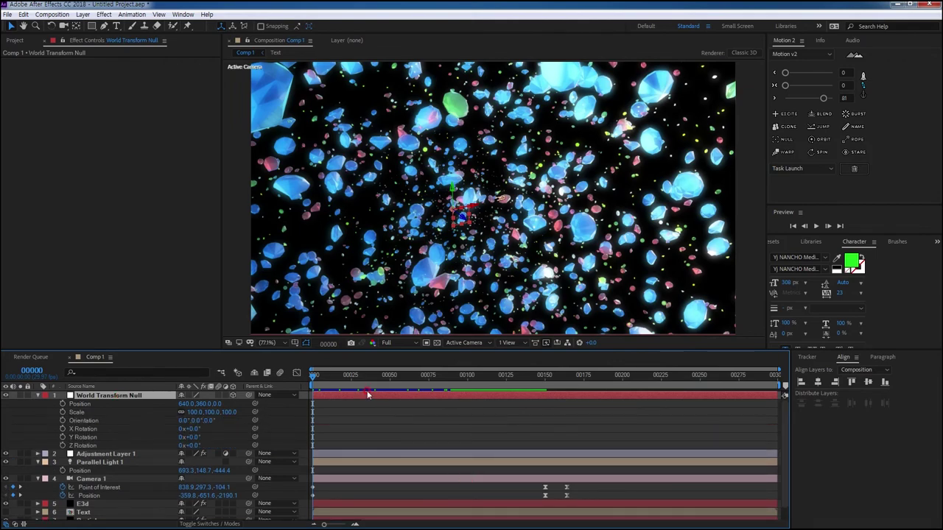
left_click_drag(322, 379, 545, 398)
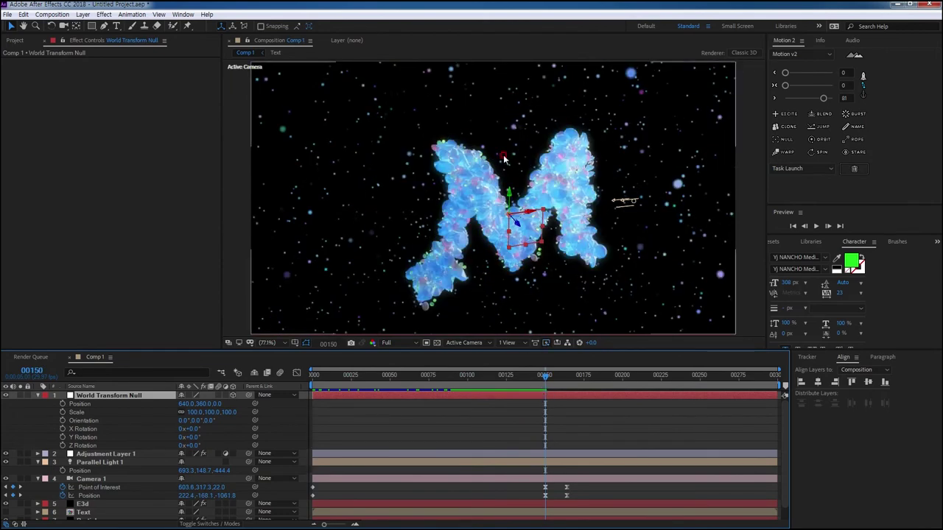
left_click(63, 404)
left_click(63, 412)
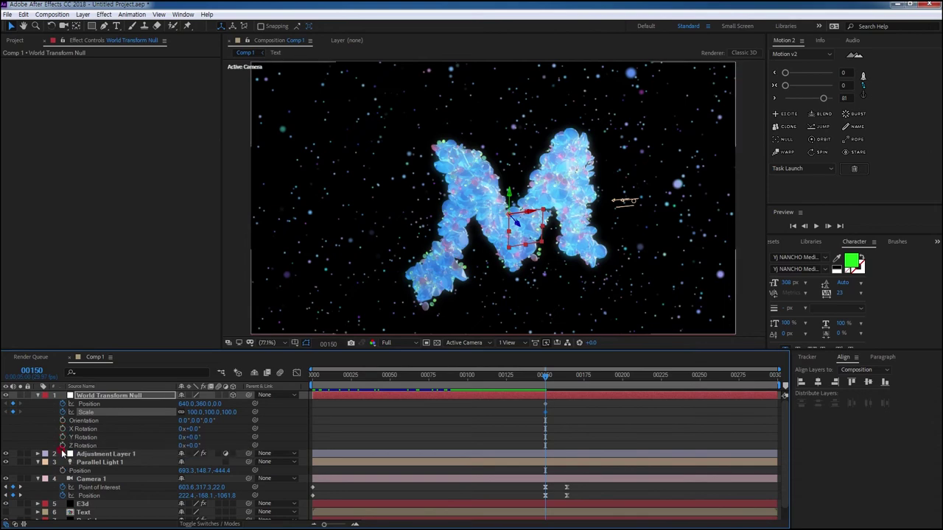
left_click(62, 445)
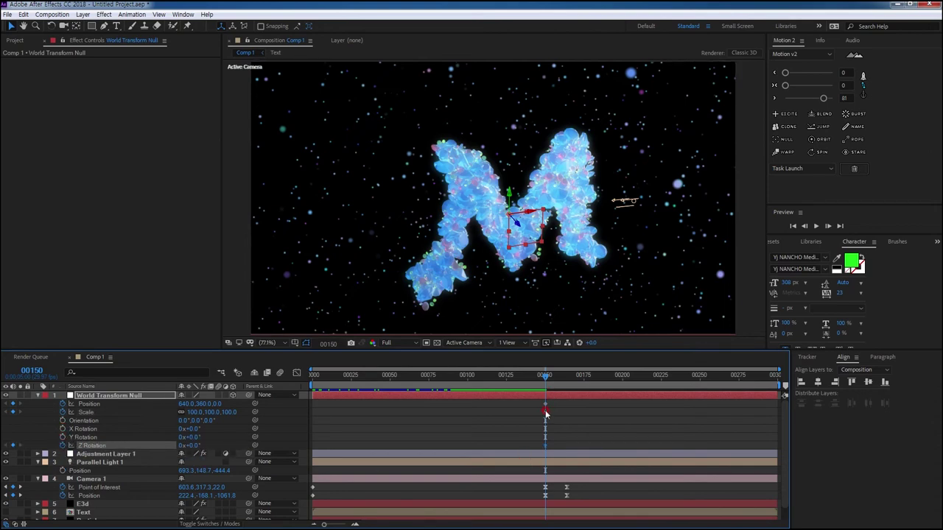
key("Home")
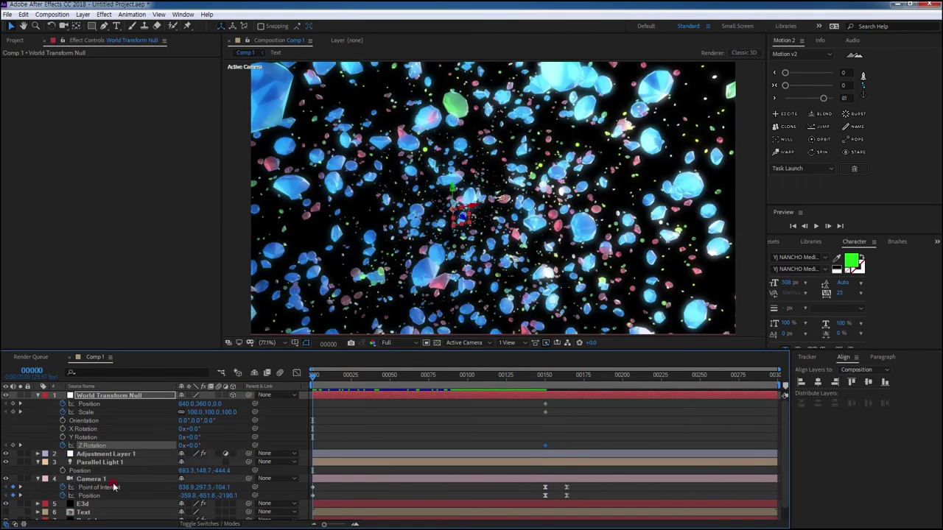
- At frame 0, set the null's Z Rotation to 180°, Scale to 75% and Position Z to -347, then preview
left_click(193, 446)
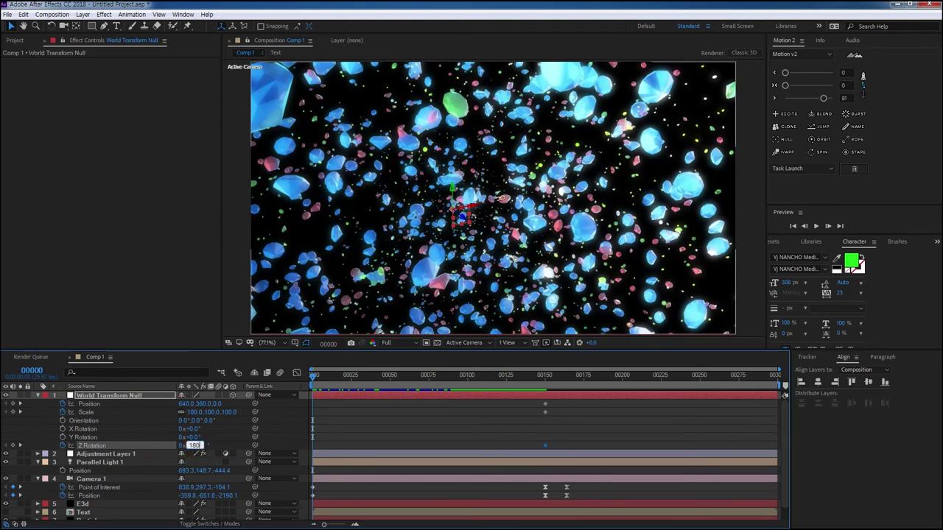
key("Return")
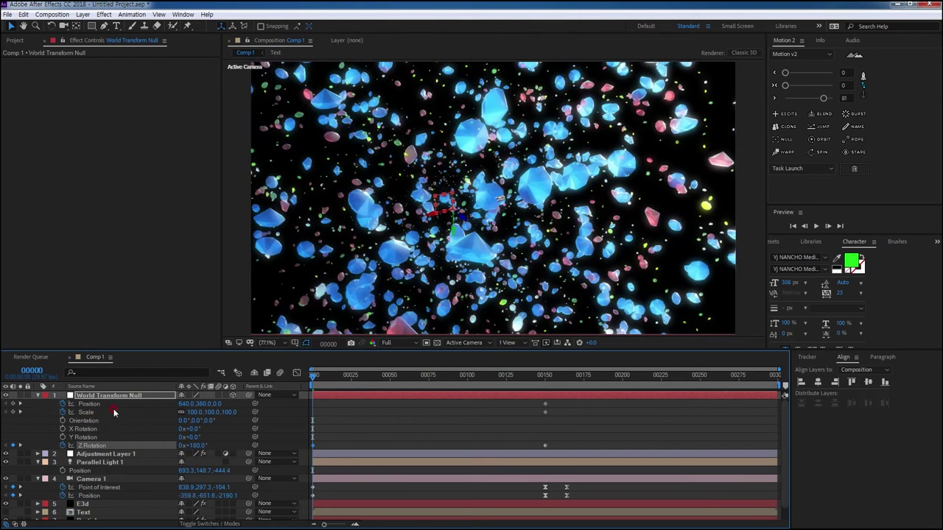
left_click(195, 414)
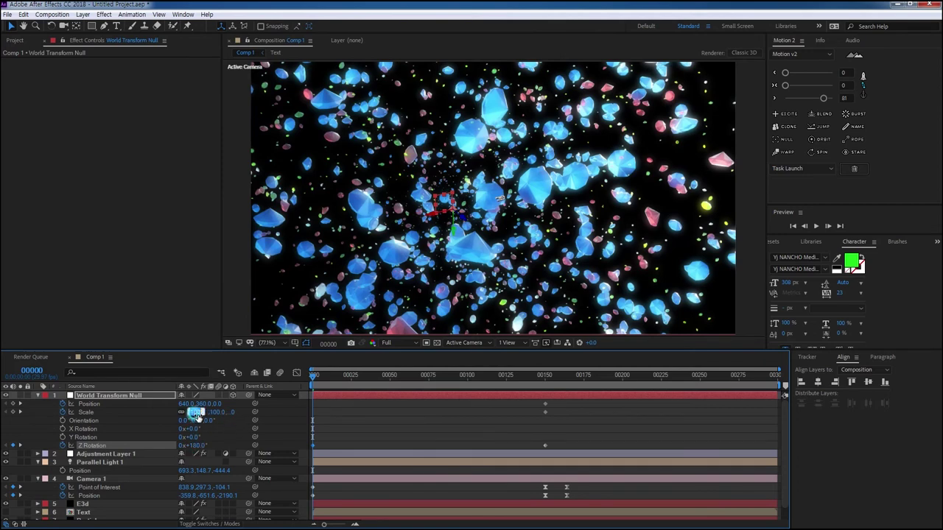
type("75")
key("Return")
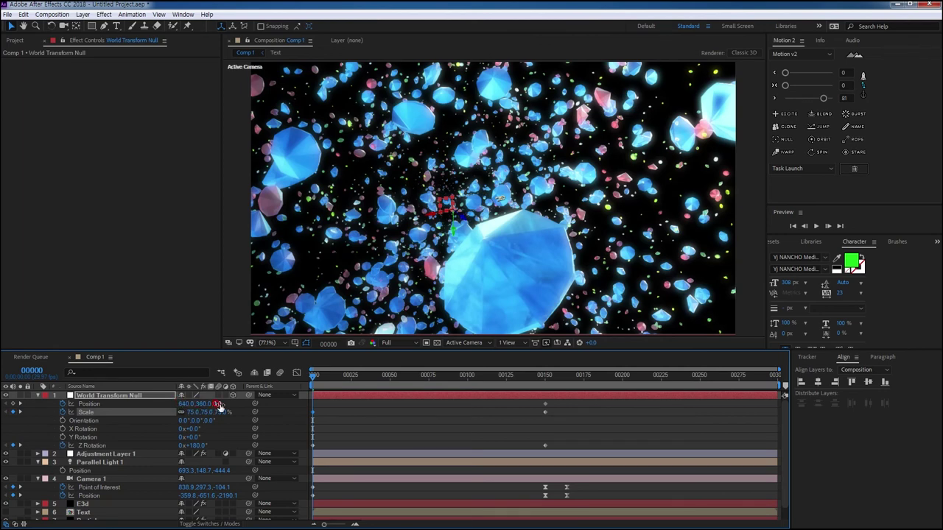
left_click_drag(215, 404, 142, 435)
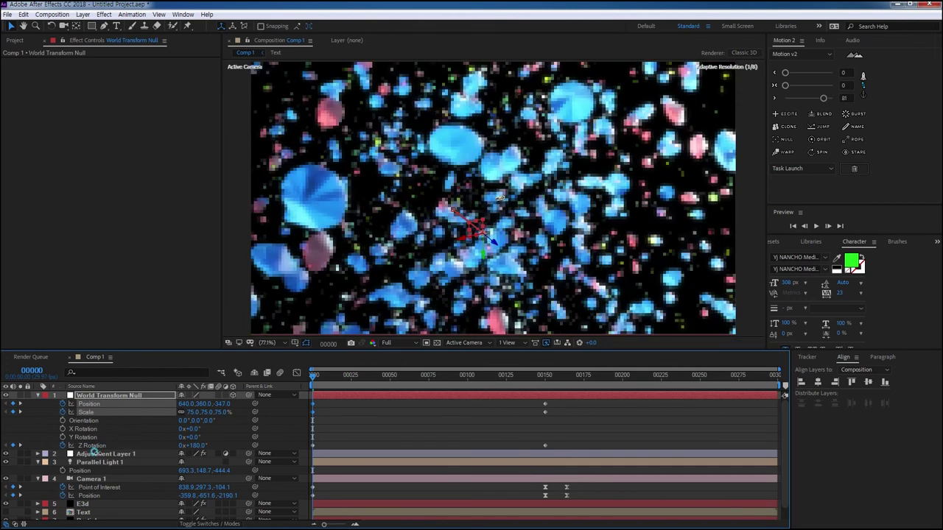
left_click_drag(142, 435, 88, 451)
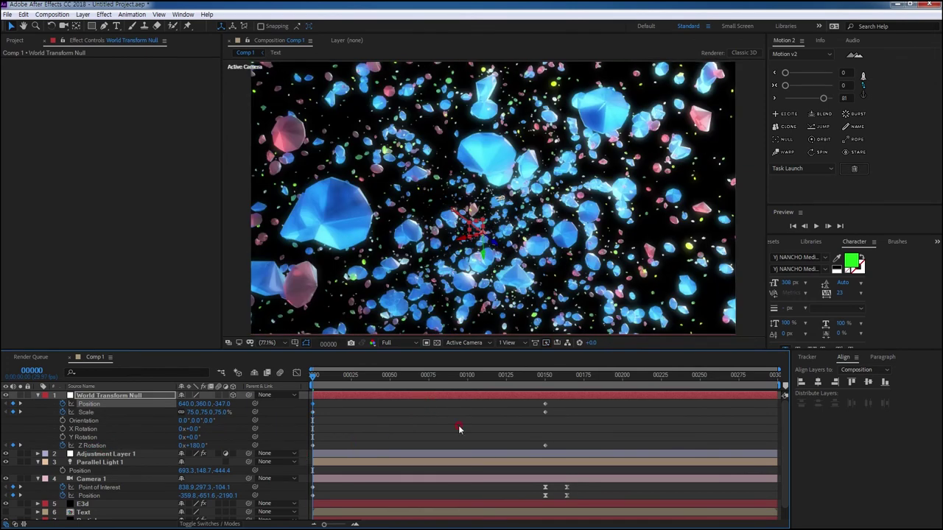
key("space")
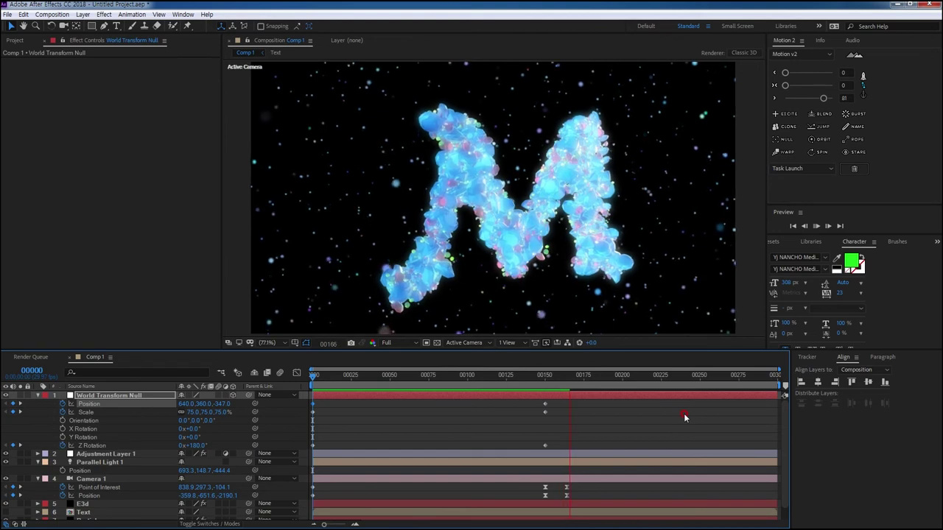
left_click_drag(617, 385, 582, 377)
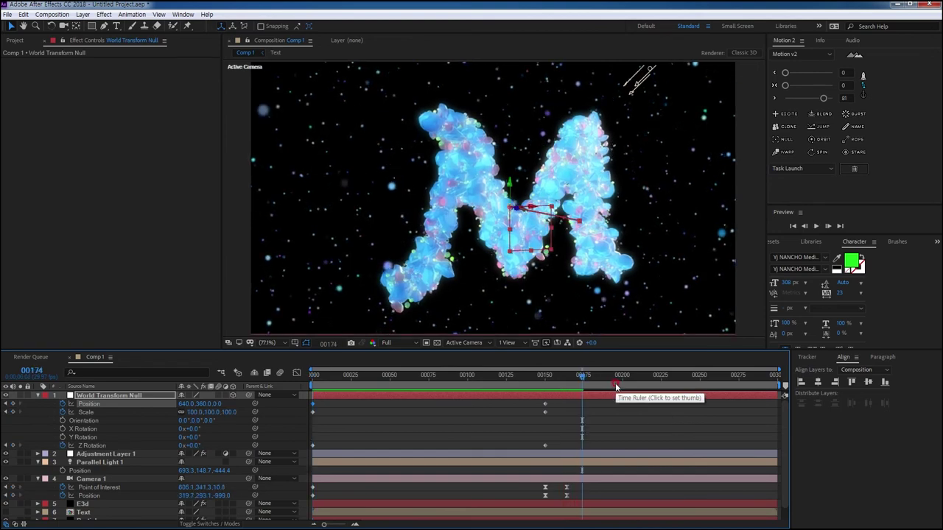
key("space")
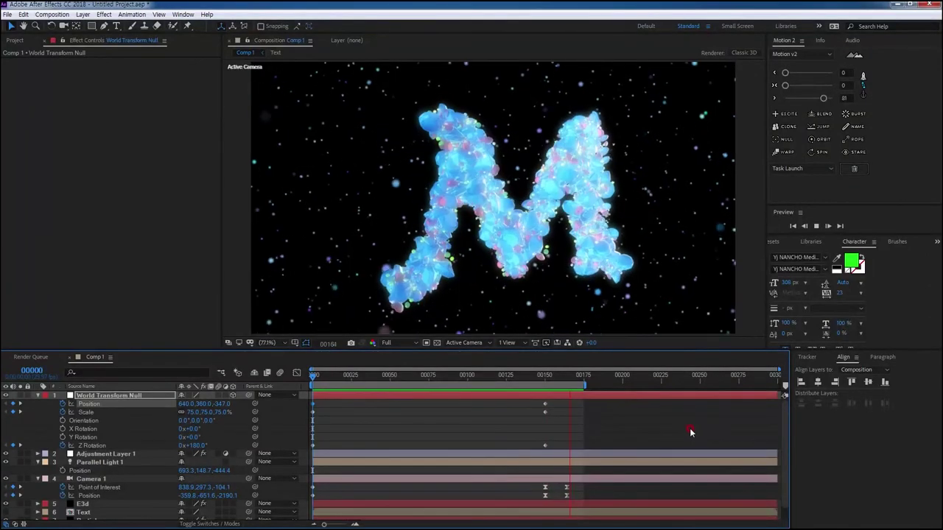
key("space")
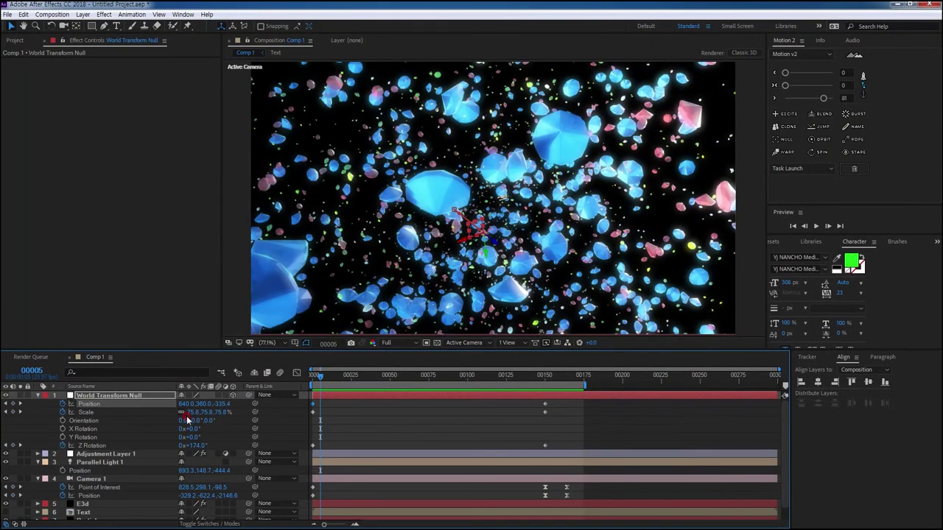
- Undo the stray scale change and set the null's frame-0 Scale to 120%, then preview
left_click_drag(190, 416, 158, 416)
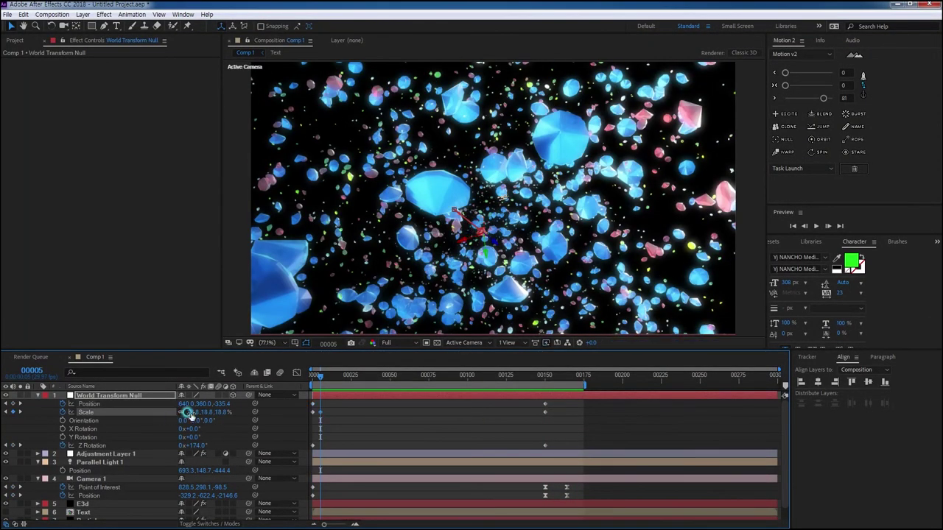
key("ctrl+z")
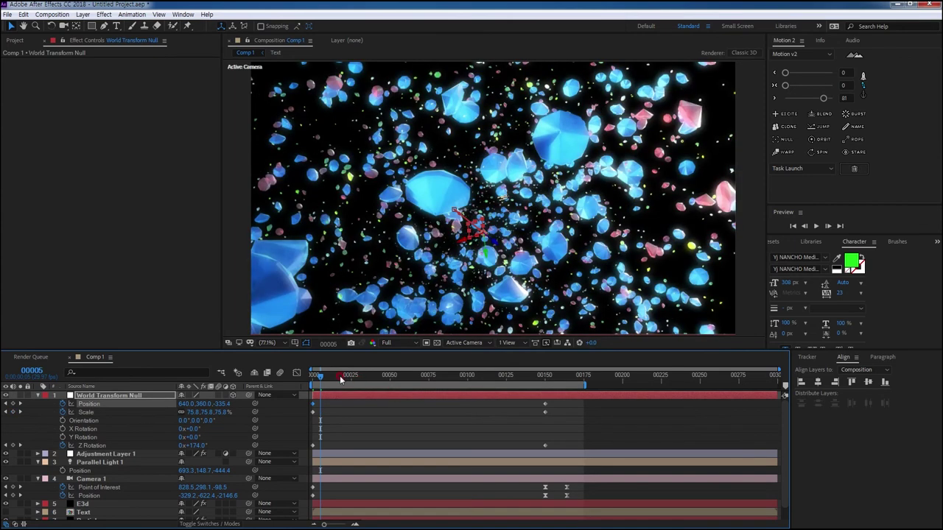
left_click_drag(320, 380, 307, 389)
left_click_drag(195, 417, 153, 416)
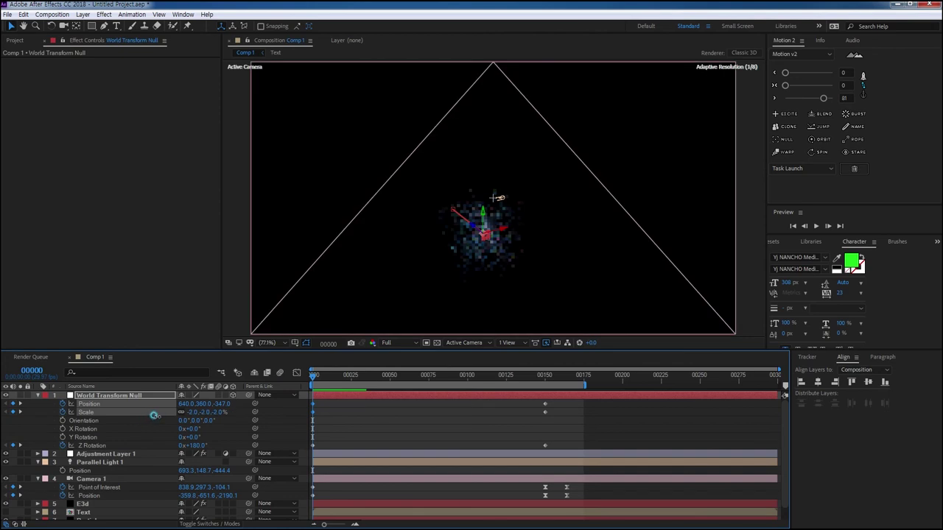
left_click(196, 417)
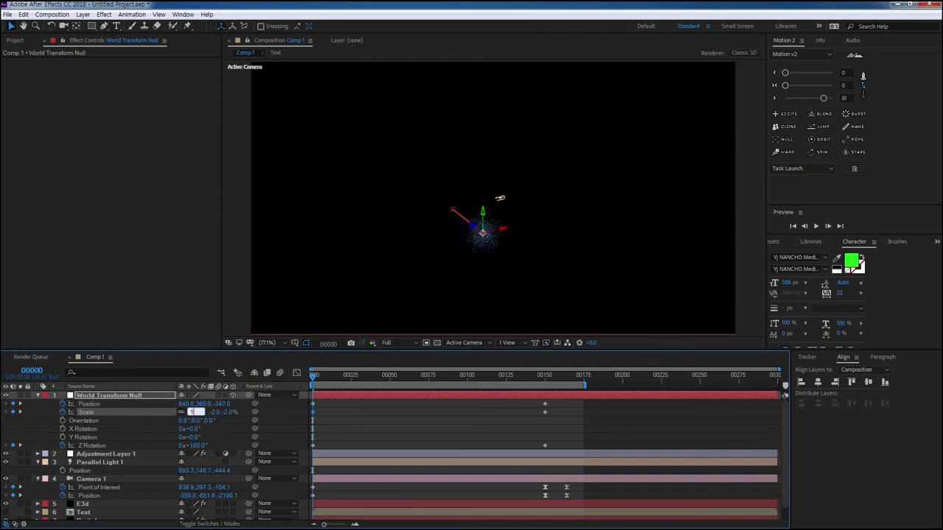
type("120")
key("Return")
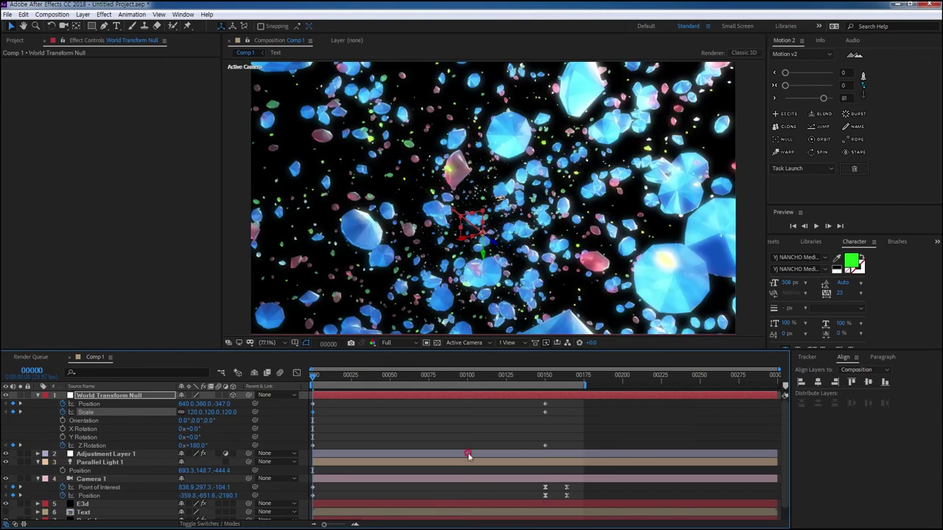
key("space")
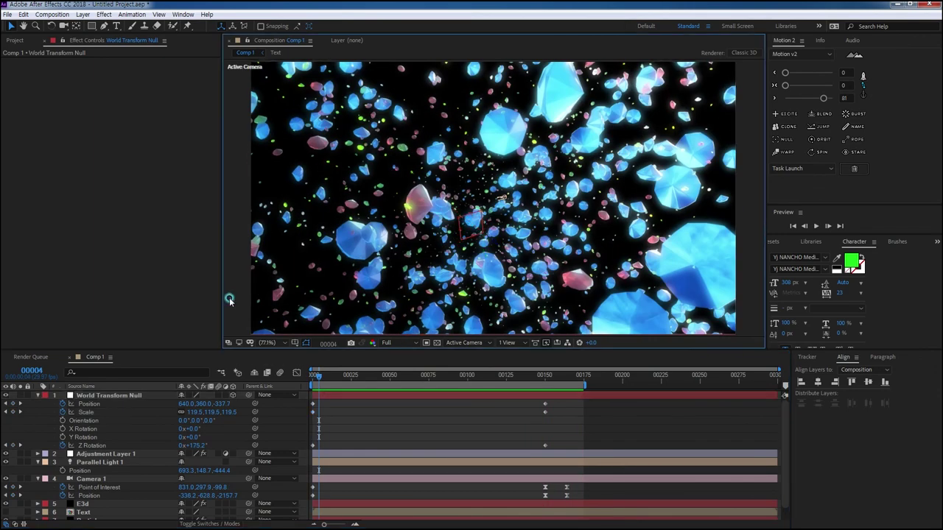
- Maximize the Composition panel with the ` key and replay the preview
key("grave")
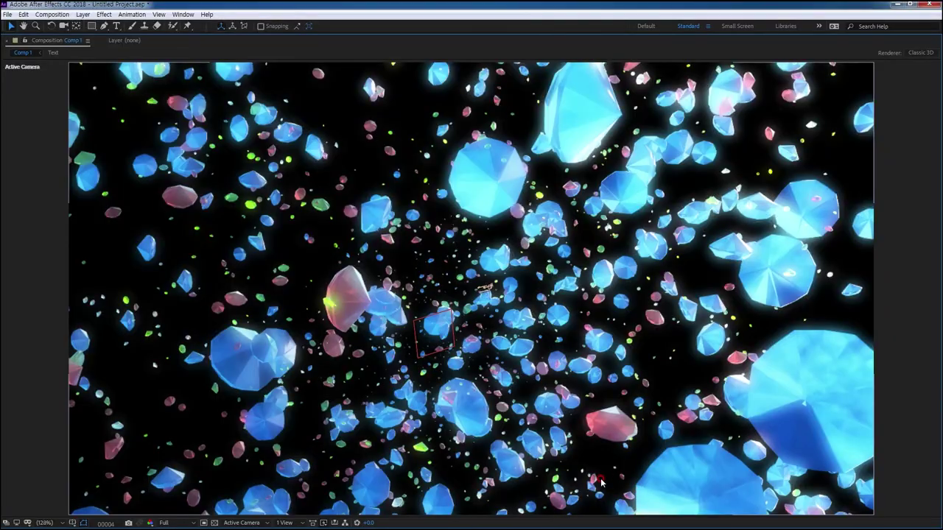
key("space")
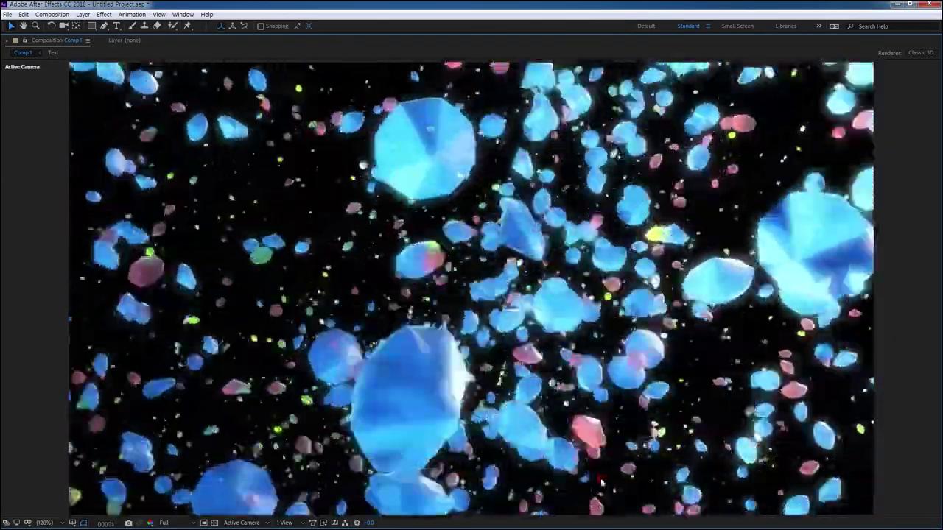